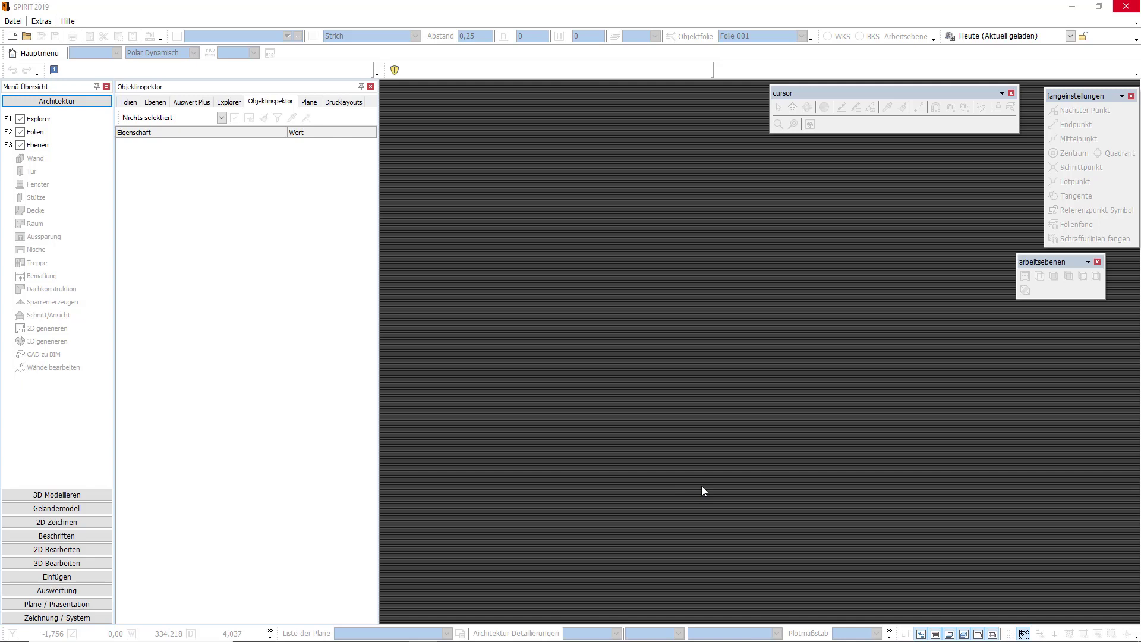
Step: Start a new drawing from the Architektur.s12 template
left_click(13, 22)
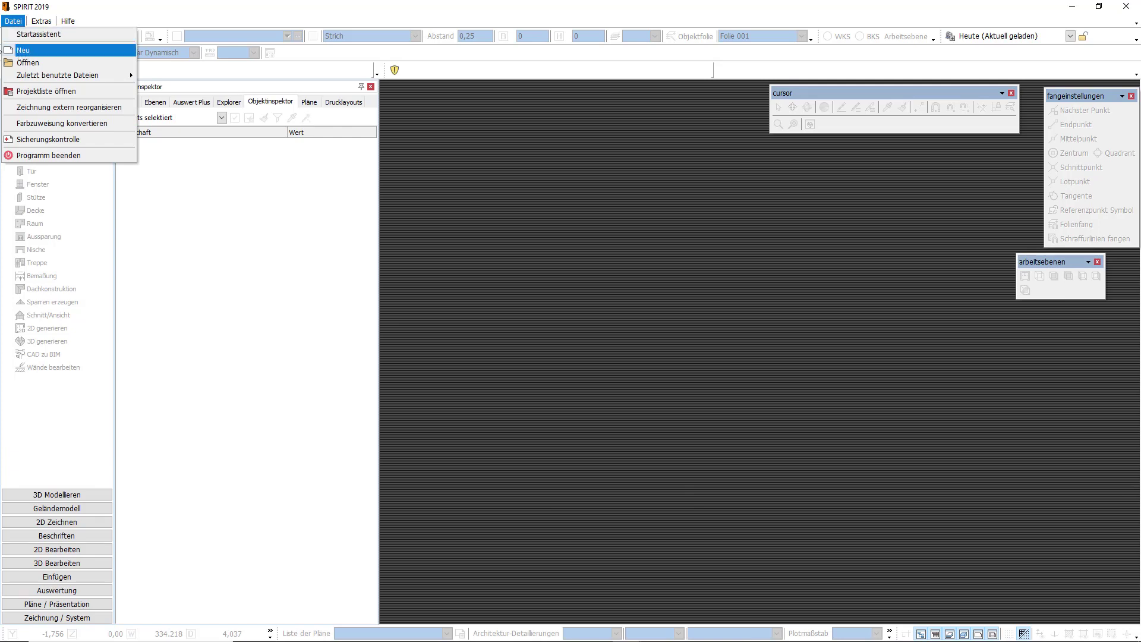
left_click(24, 50)
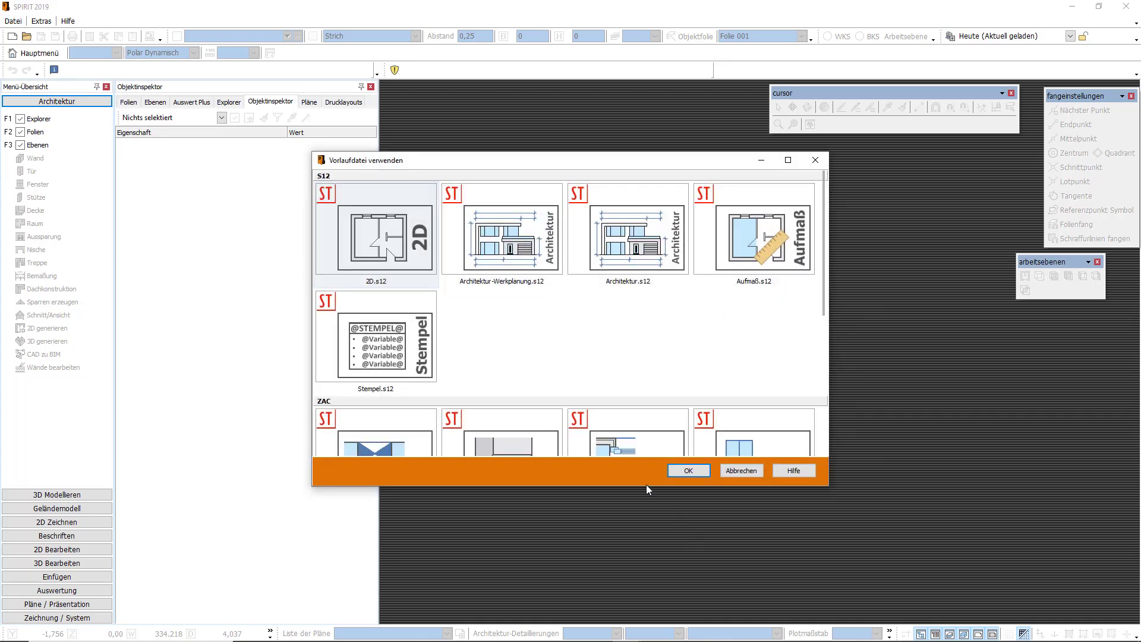
left_click_drag(646, 485, 638, 576)
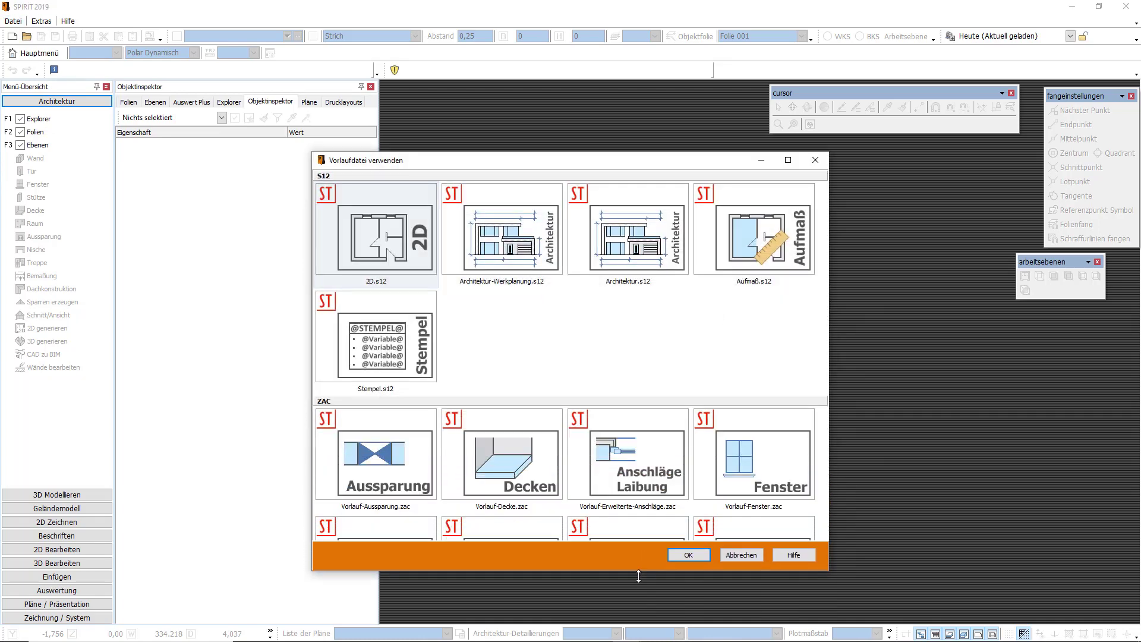
left_click_drag(636, 150, 635, 41)
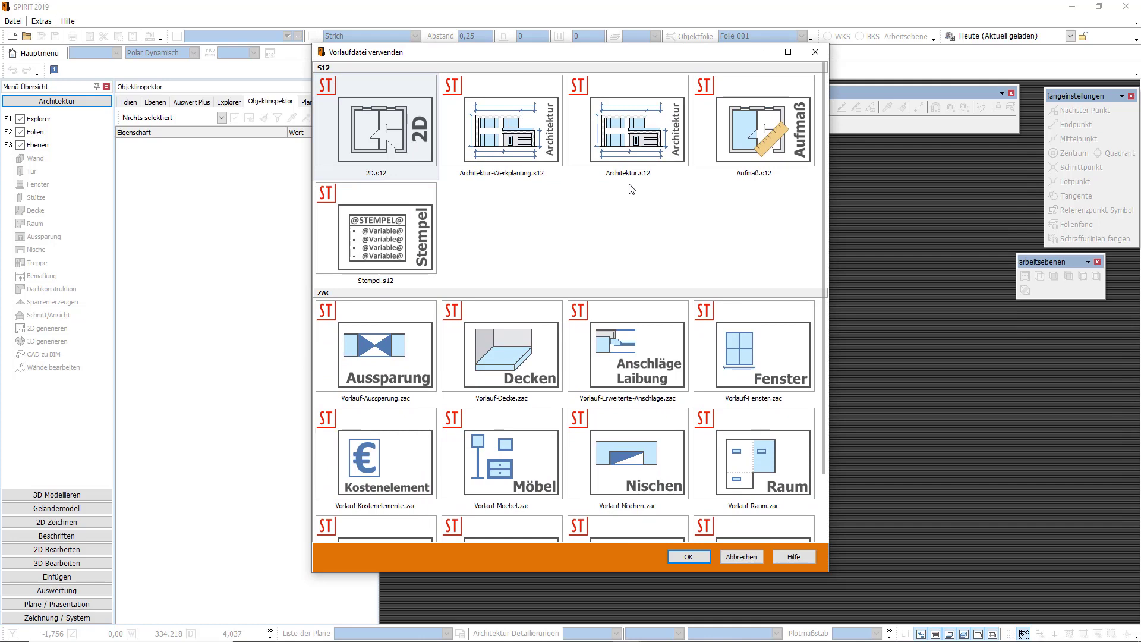
left_click(628, 128)
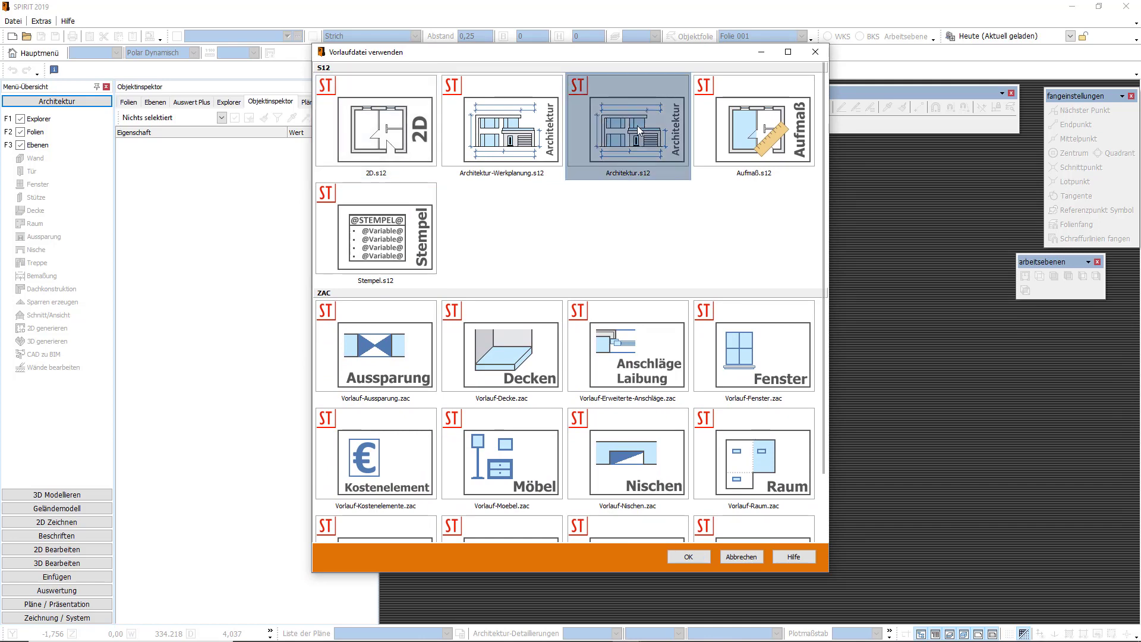
left_click(685, 557)
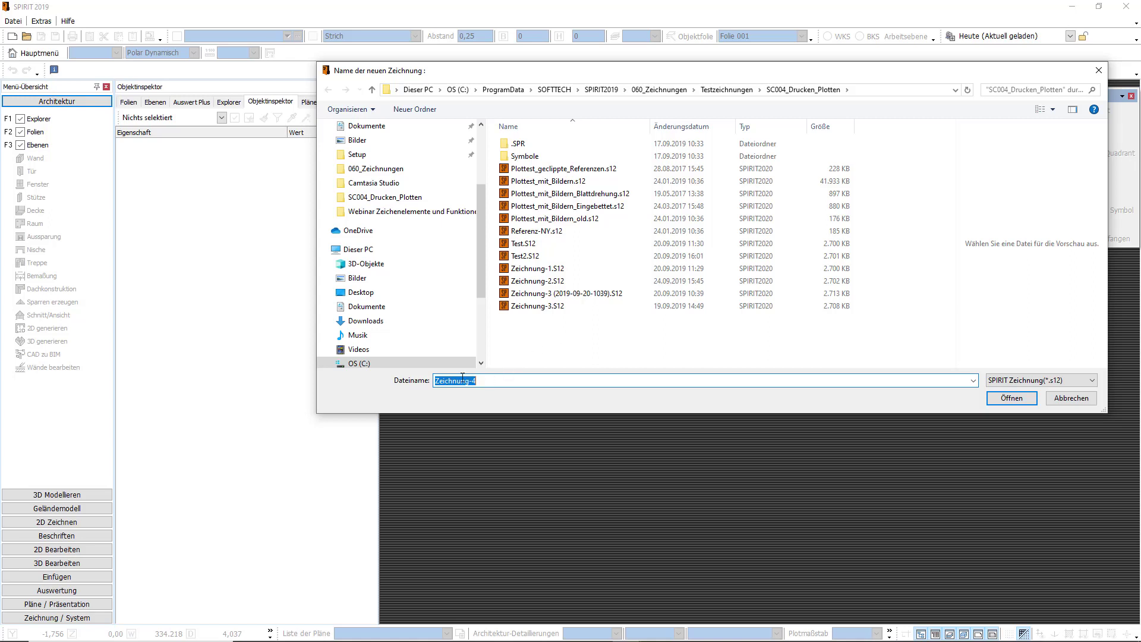
Step: Create the new drawing under the file name Grundlagen1
left_click_drag(508, 381, 426, 386)
type("Grundlagen")
type("1")
left_click(1004, 399)
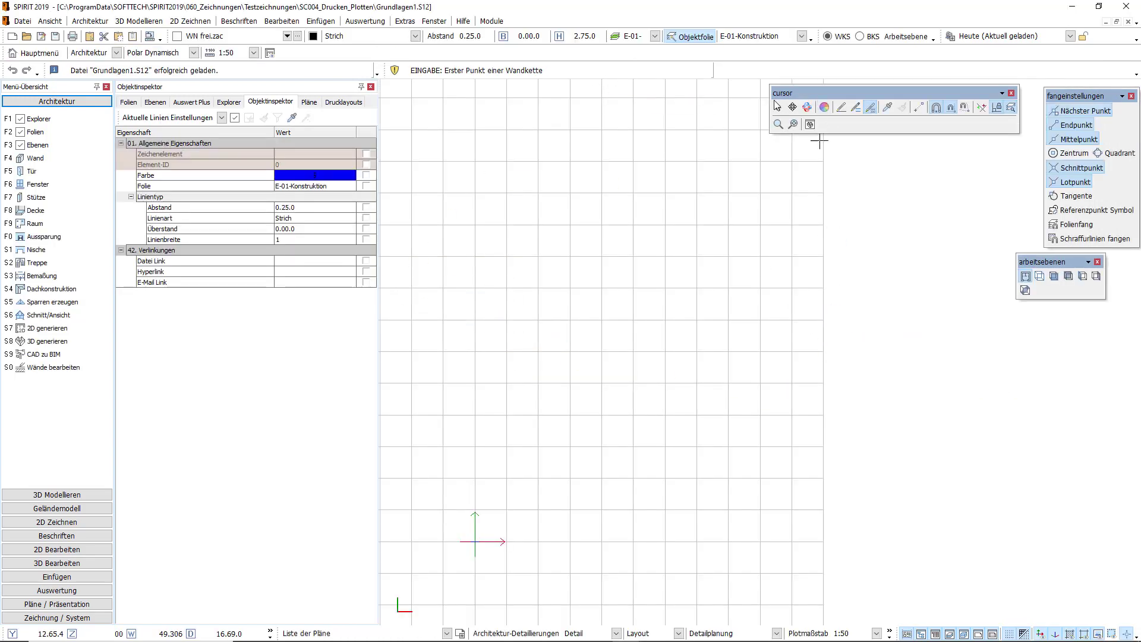
Step: Switch to the selection arrow, zoom out and pan to show the whole grid, then open Datei
left_click(778, 108)
scroll(779, 415, "down", 1)
scroll(778, 415, "down", 1)
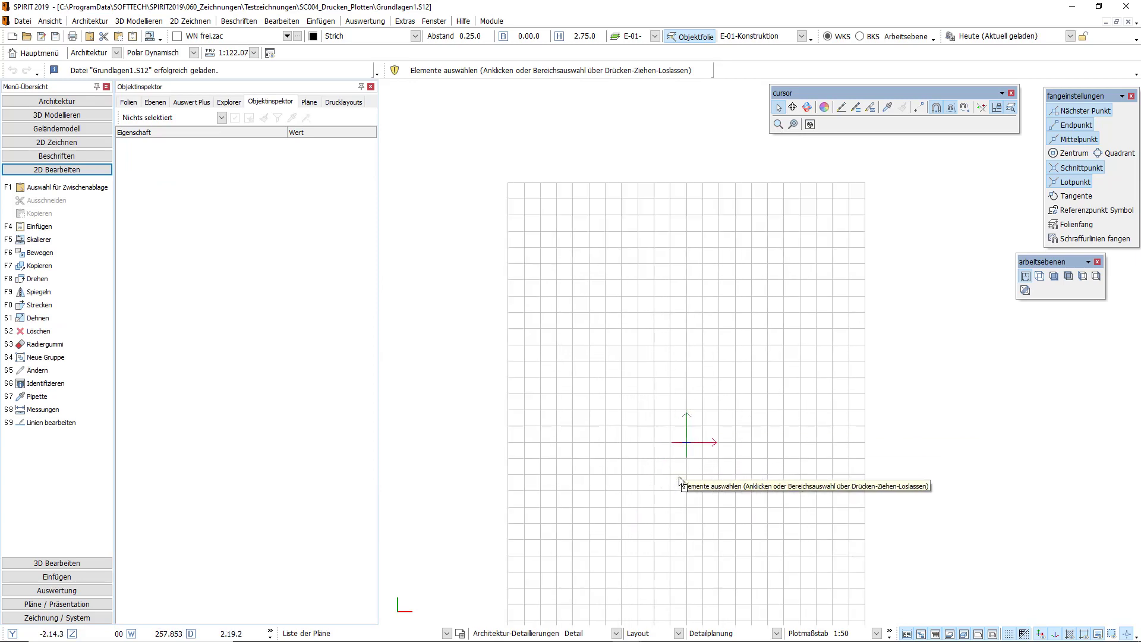
middle_click_drag(680, 477, 671, 394)
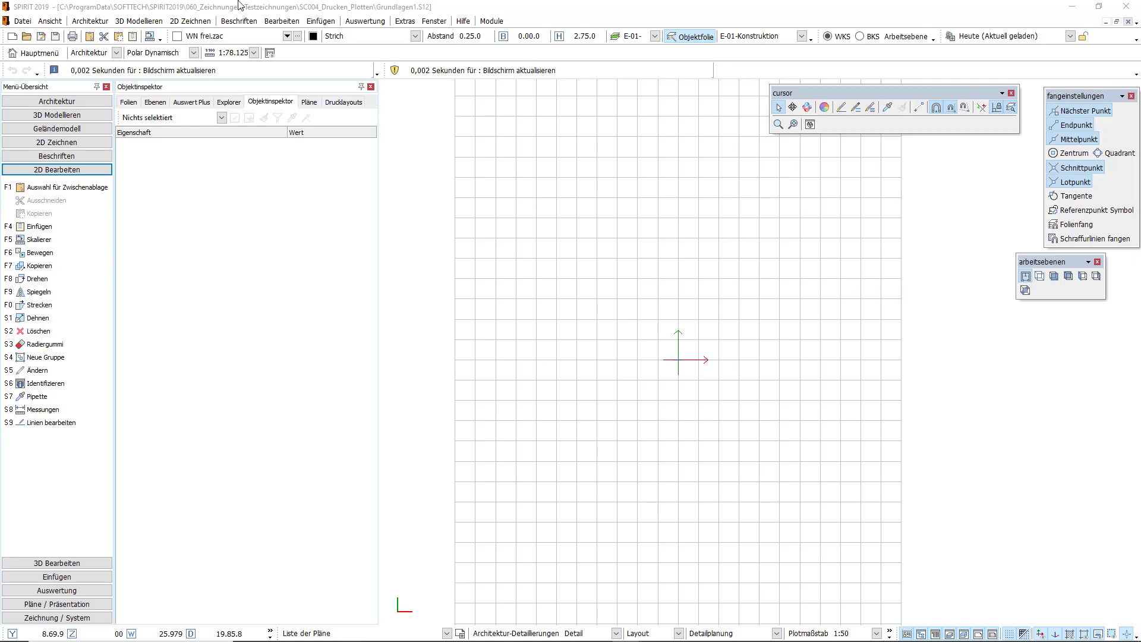
left_click(22, 23)
mouse_move(238, 20)
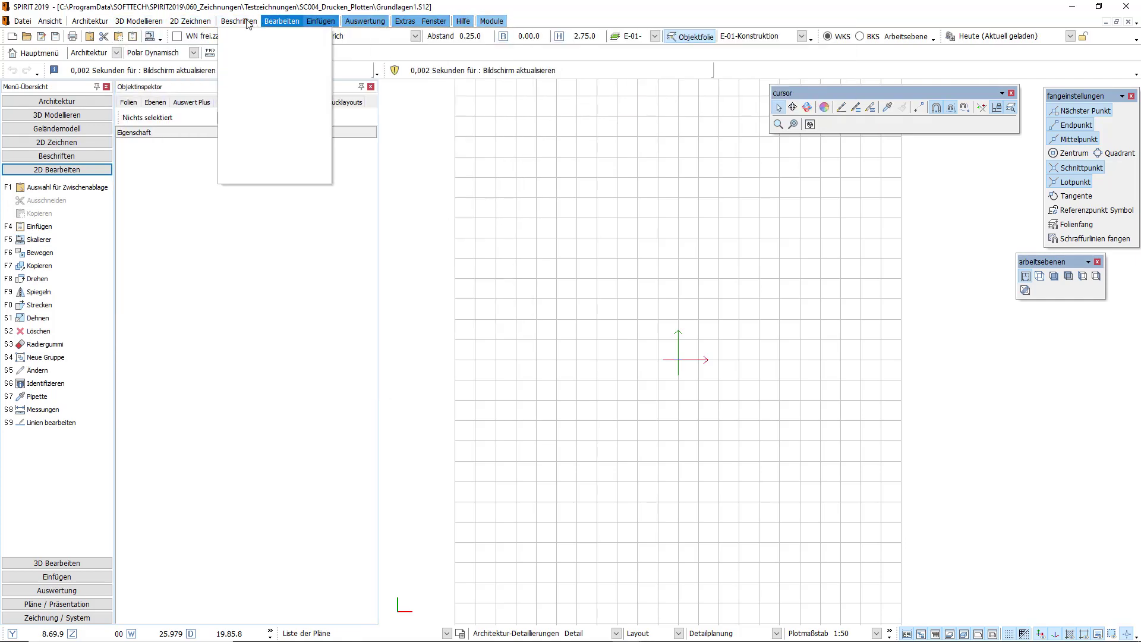
Step: Close the Datei menu and browse the Architektur, 3D and Geländemodell sections of the Menü-Übersicht
left_click(476, 210)
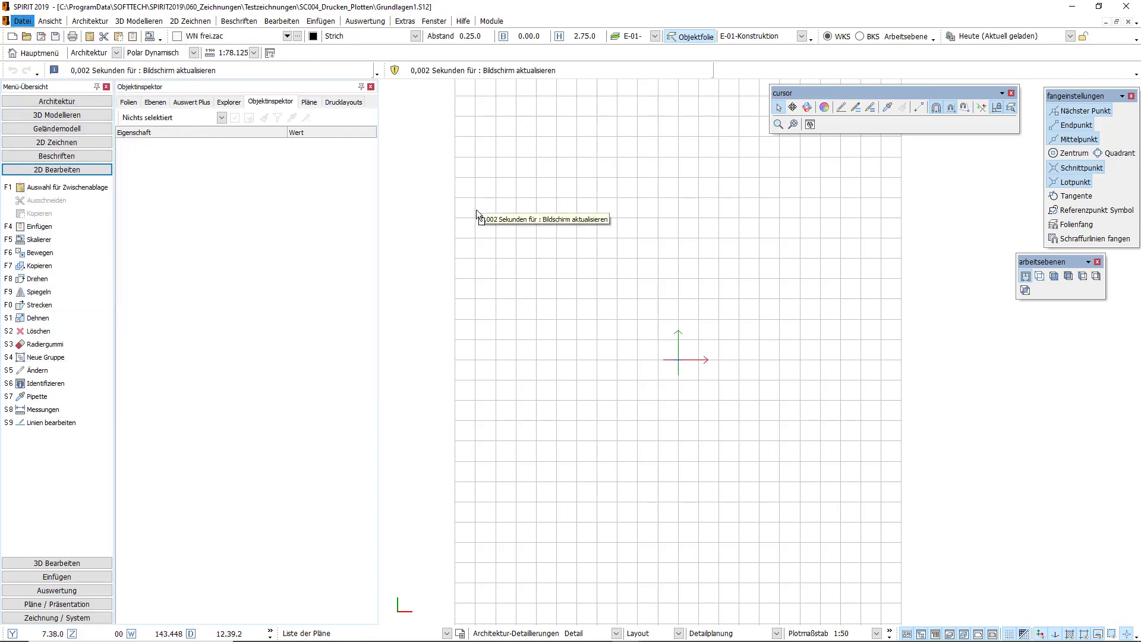
left_click(37, 105)
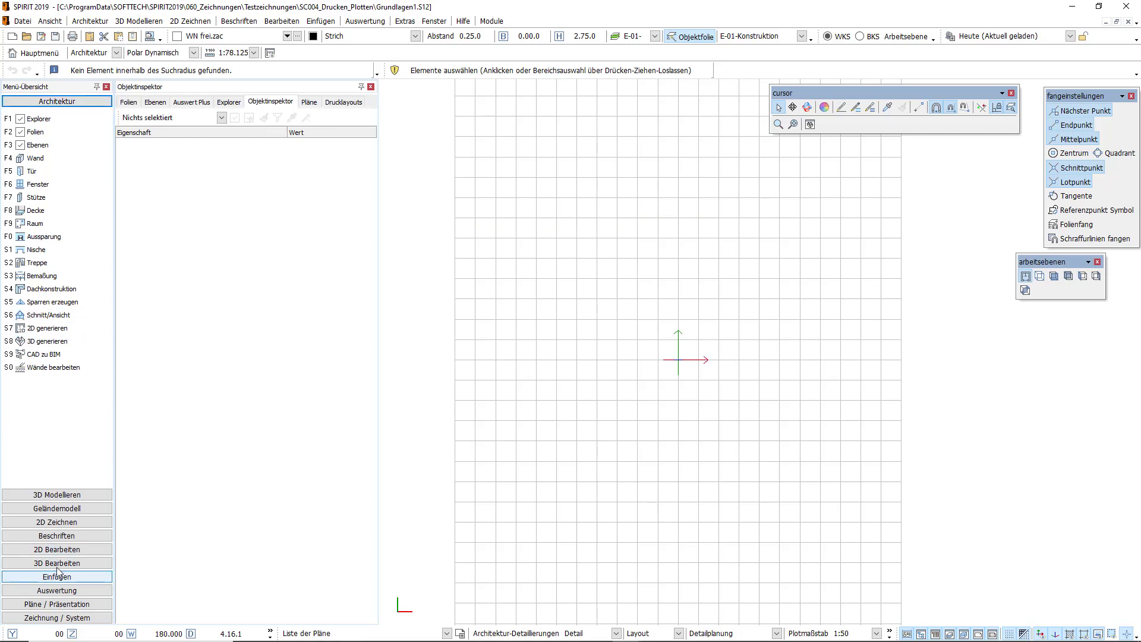
left_click(43, 495)
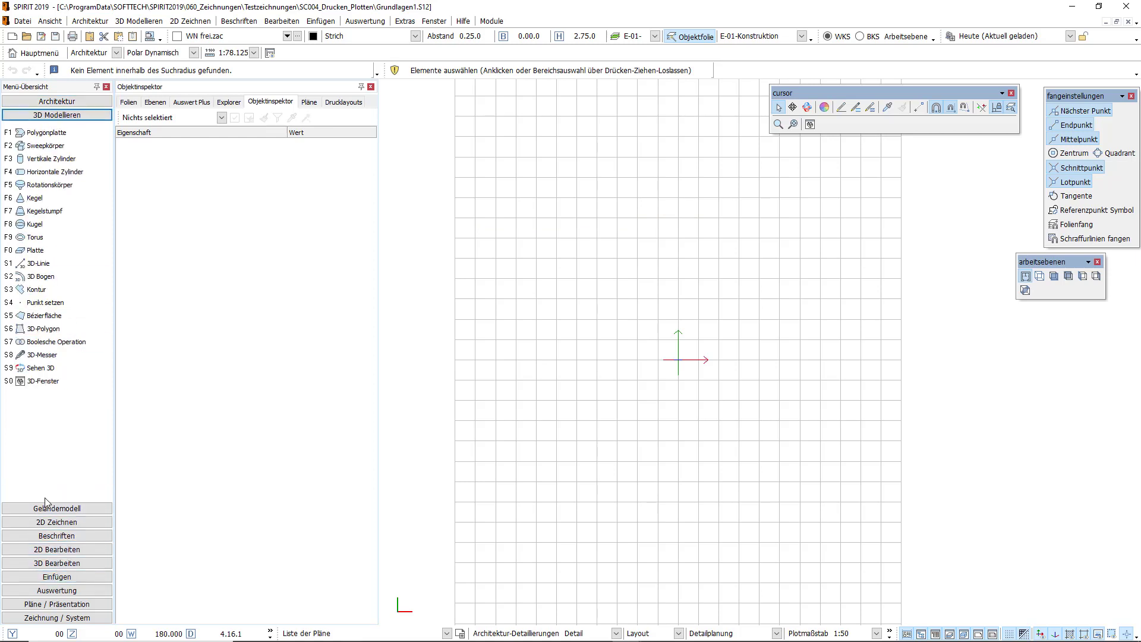
left_click(51, 510)
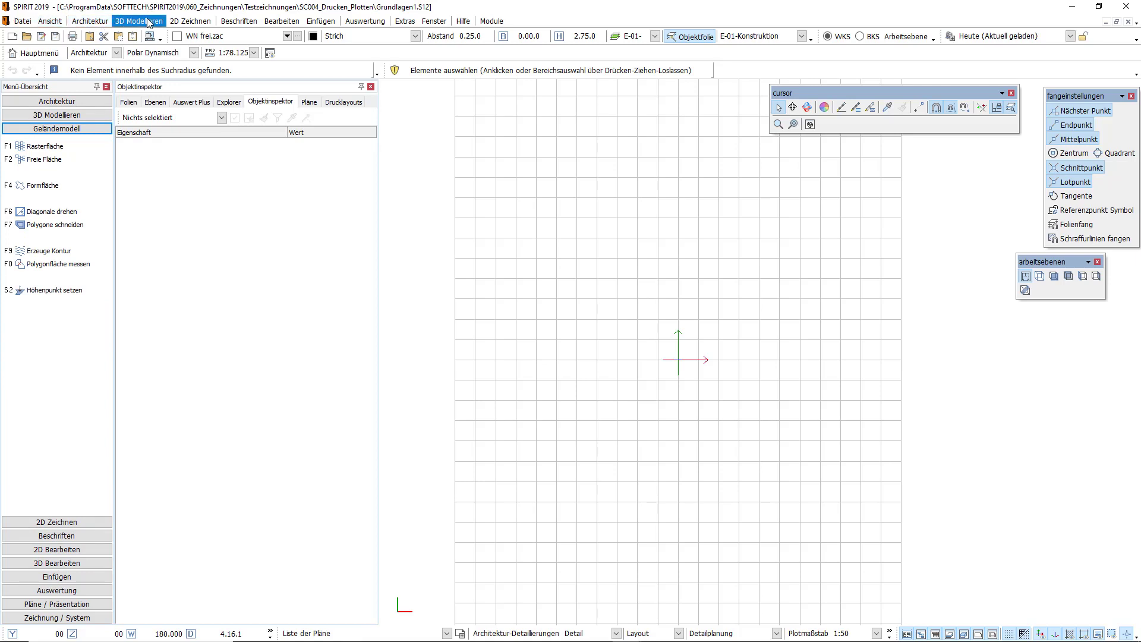
left_click(53, 102)
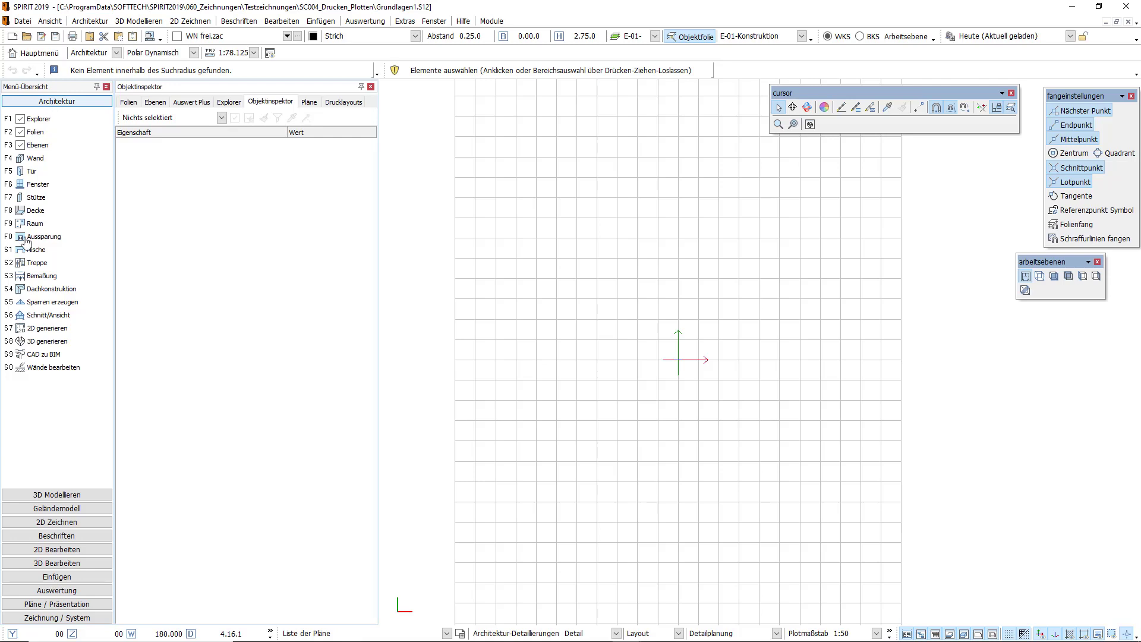
Step: Open and close the Architektur menu, then show the Pläne list of plans
left_click(104, 22)
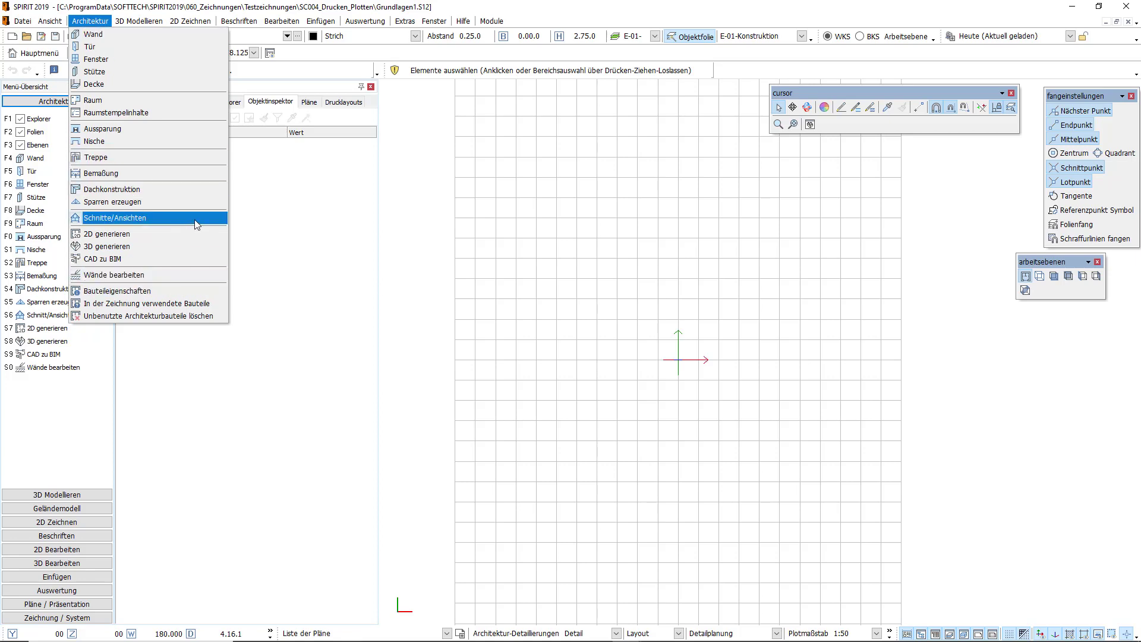
left_click(454, 191)
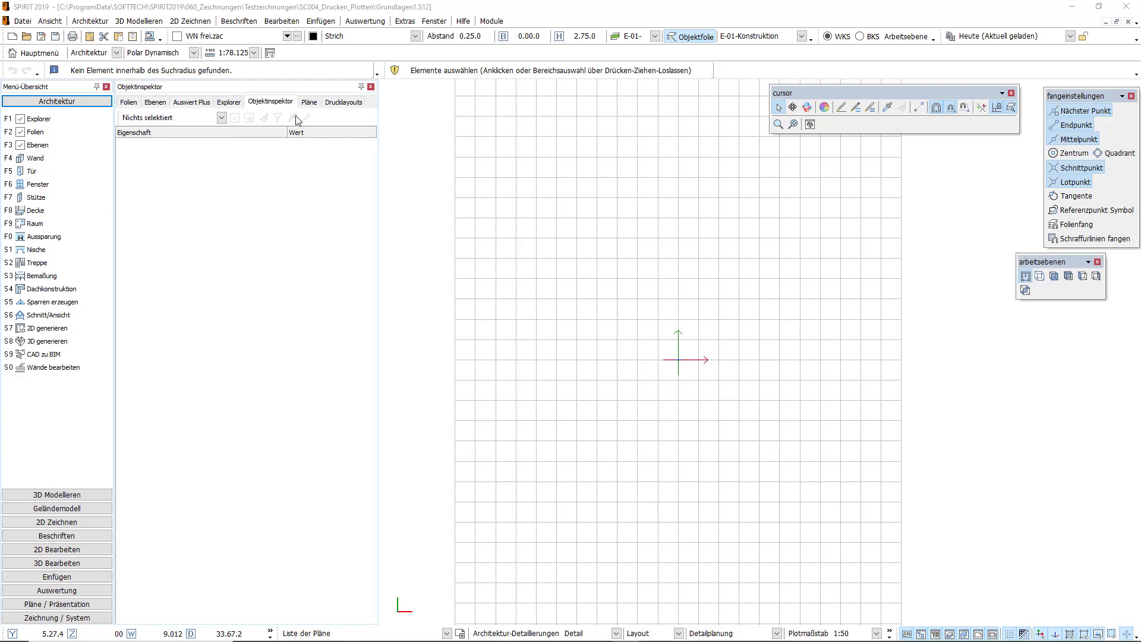
left_click(309, 104)
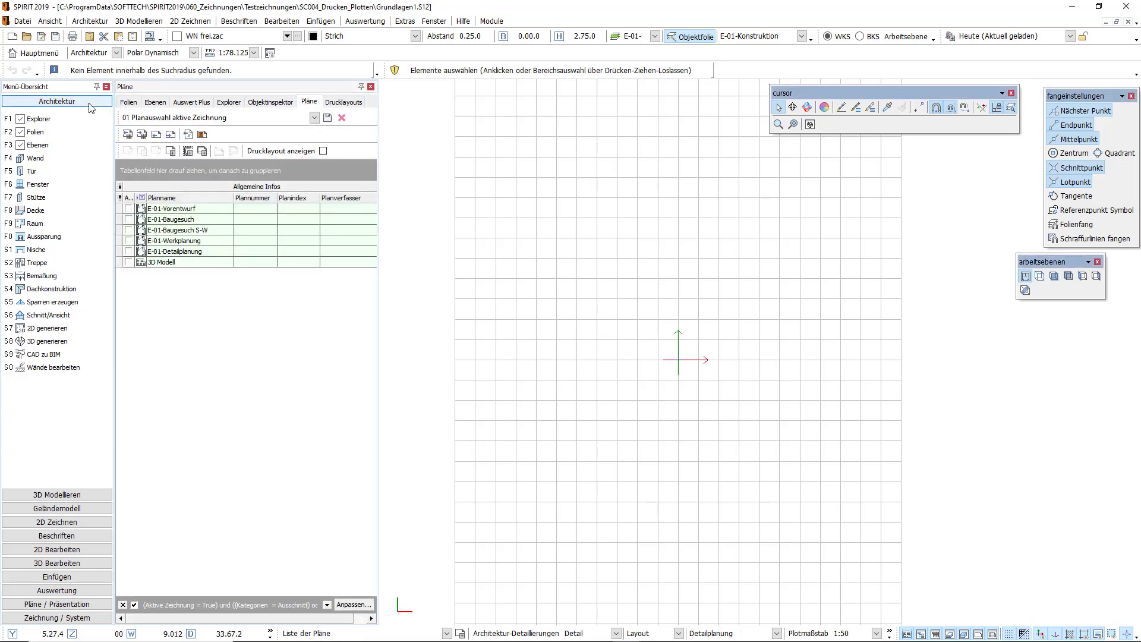
Step: Browse the Folien, Ebenen, Auswert Plus, Explorer, Objektinspektor, Pläne and Drucklayouts tabs, then close Drucklayouts
left_click(140, 105)
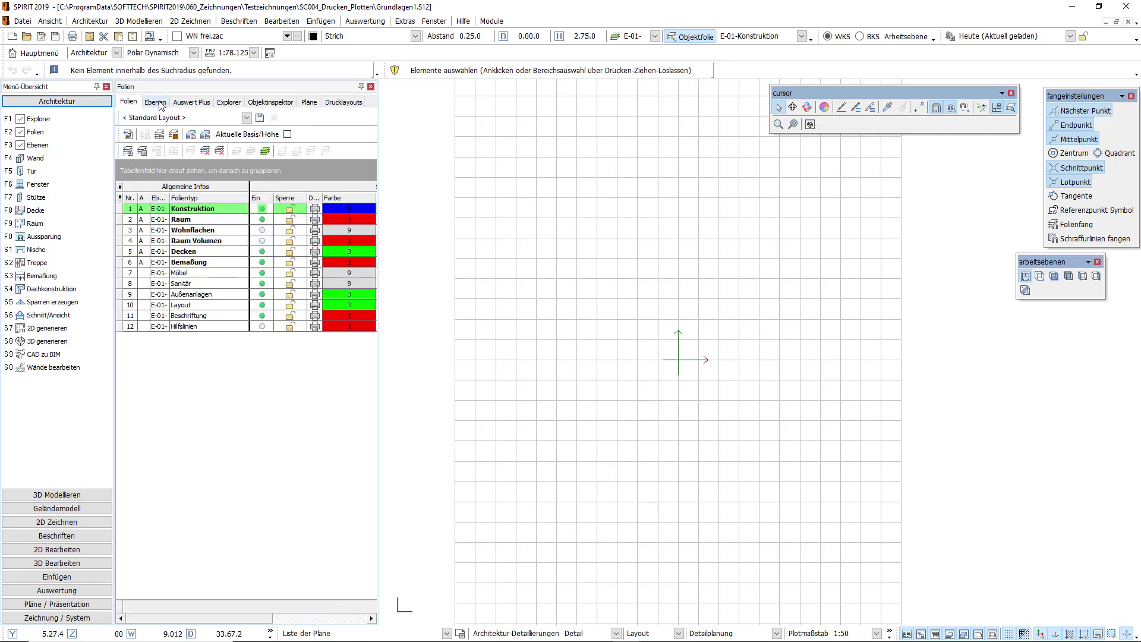
left_click(159, 106)
left_click(189, 105)
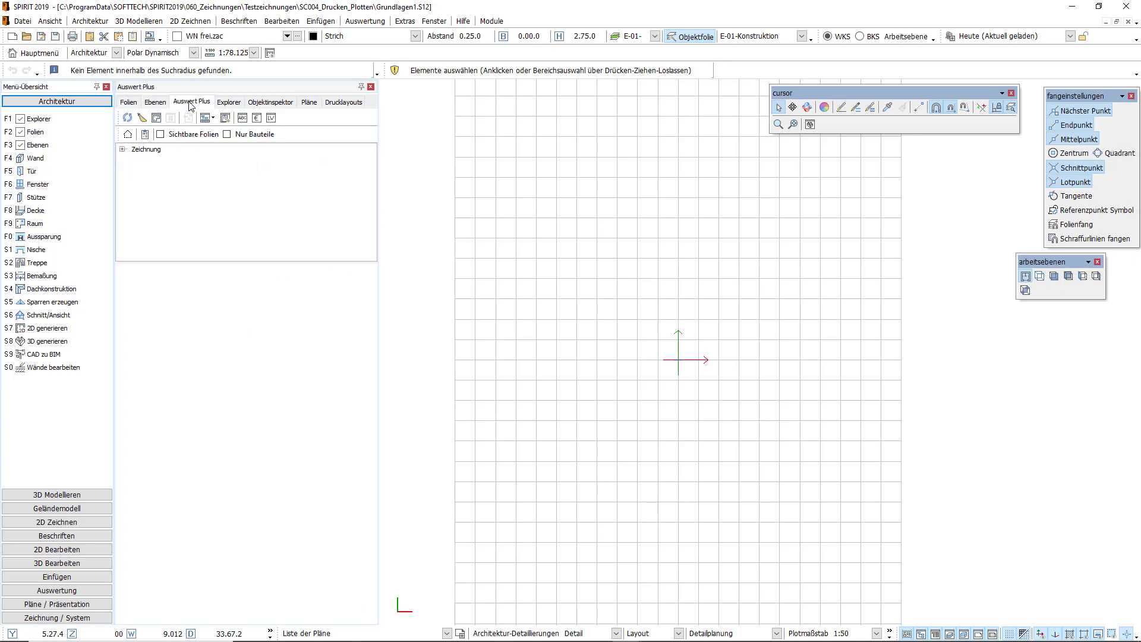
left_click(228, 104)
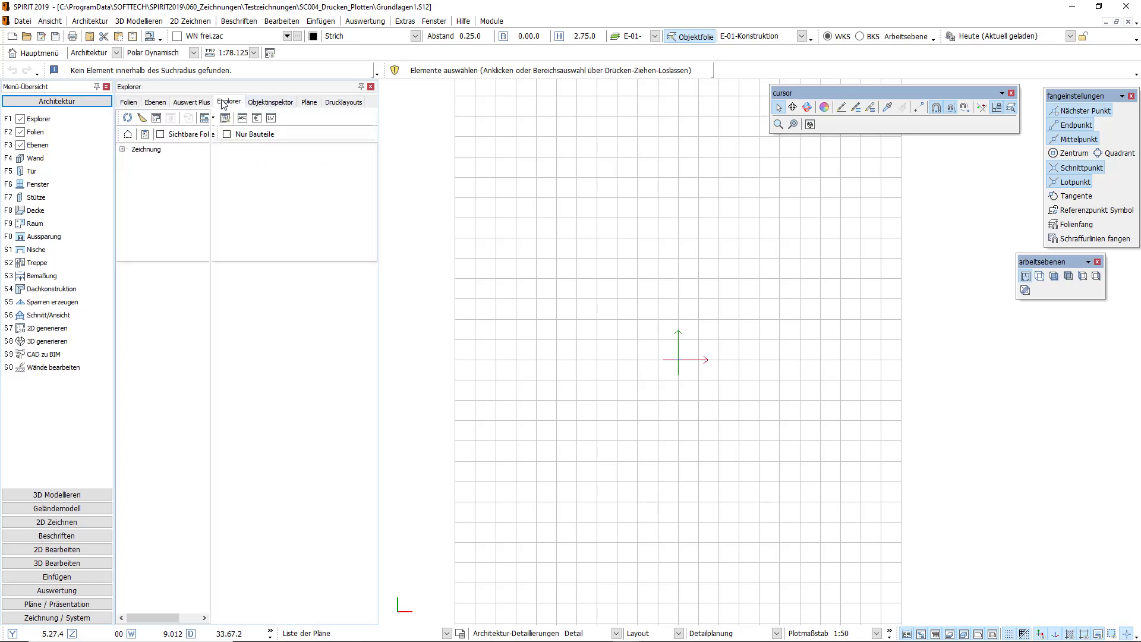
left_click(261, 104)
left_click(317, 104)
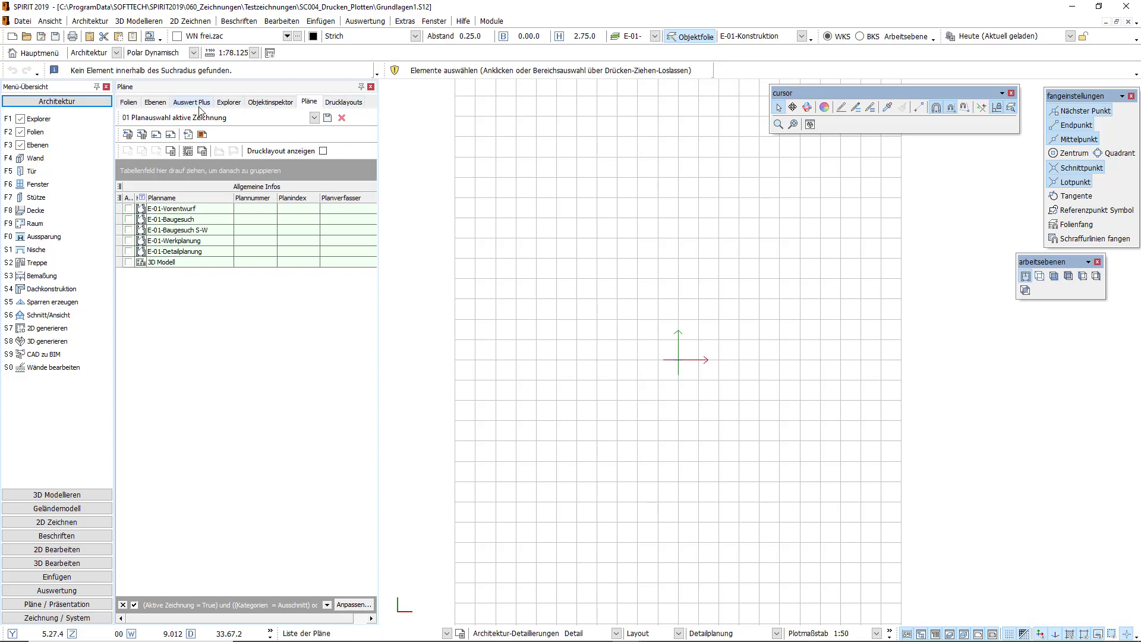
left_click(355, 103)
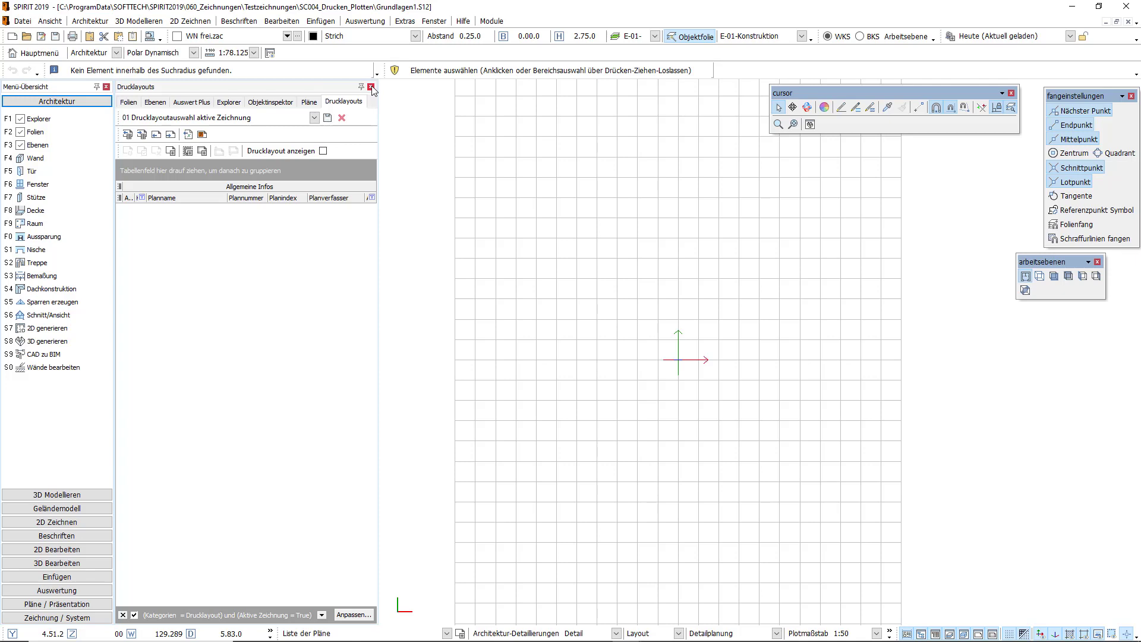
left_click(370, 87)
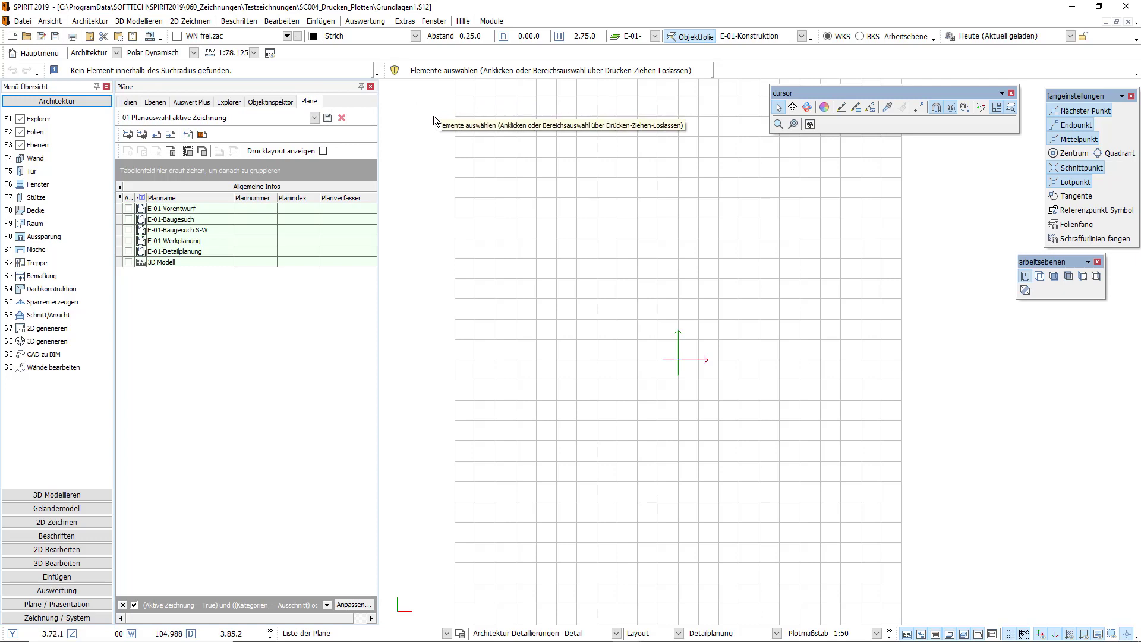
Step: Restore the Drucklayouts panel from the canvas context menu, then check the context and Fenster menus
right_click(469, 158)
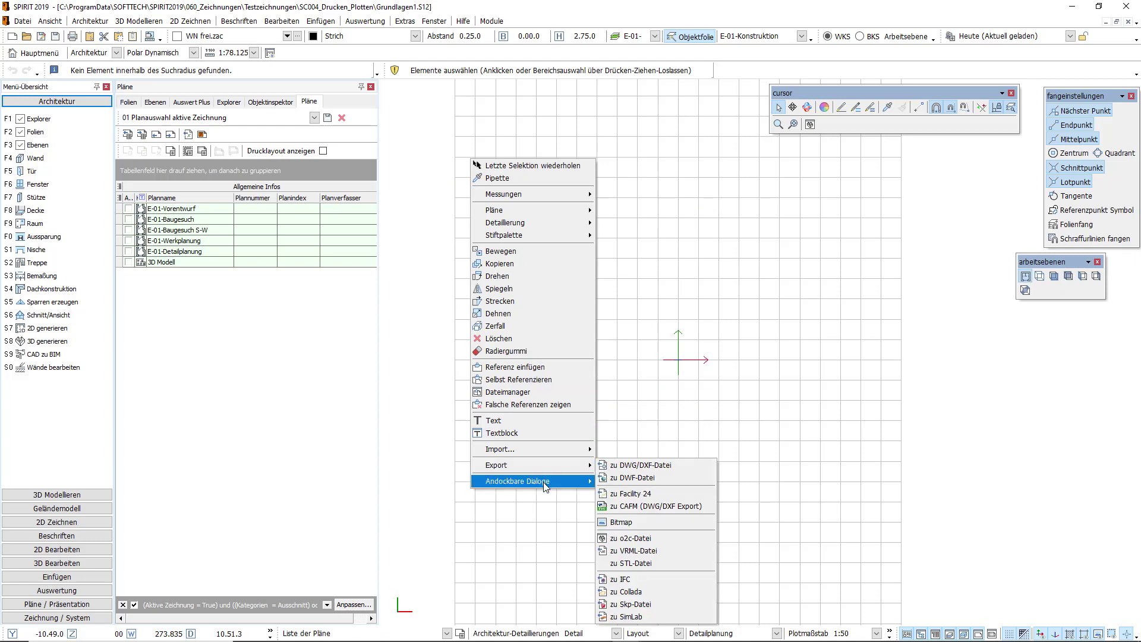
mouse_move(533, 482)
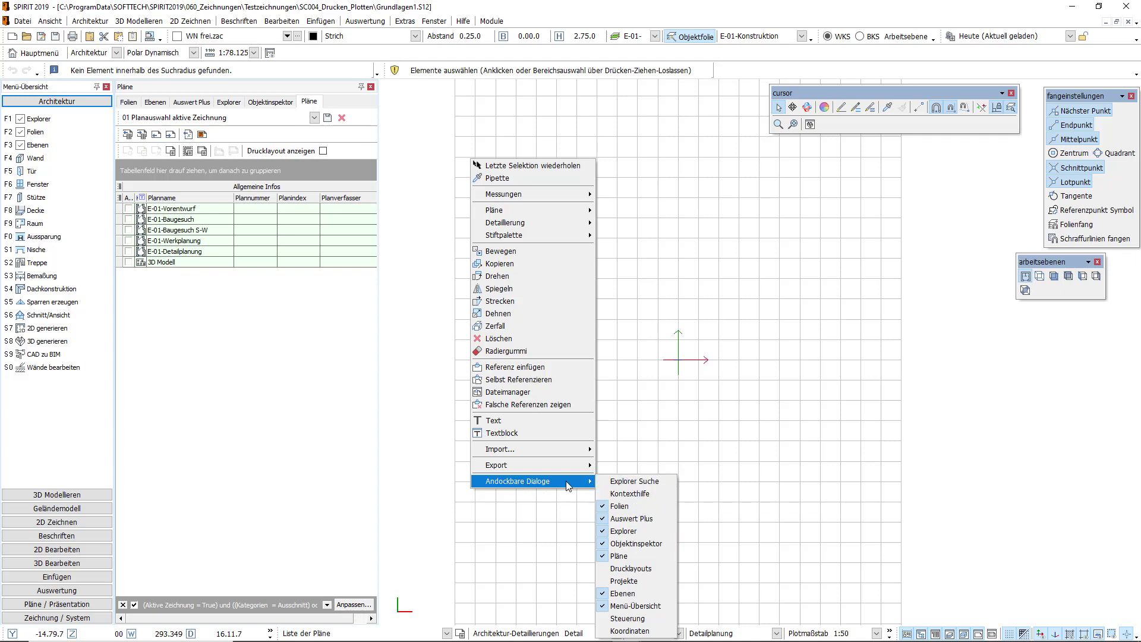
left_click(623, 567)
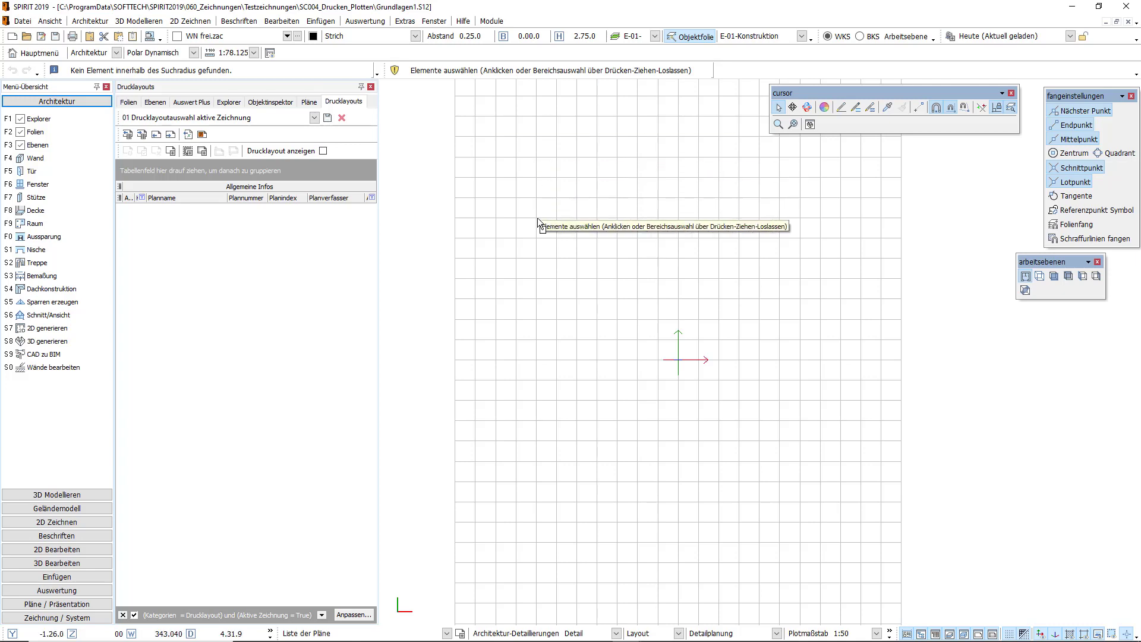
right_click(543, 277)
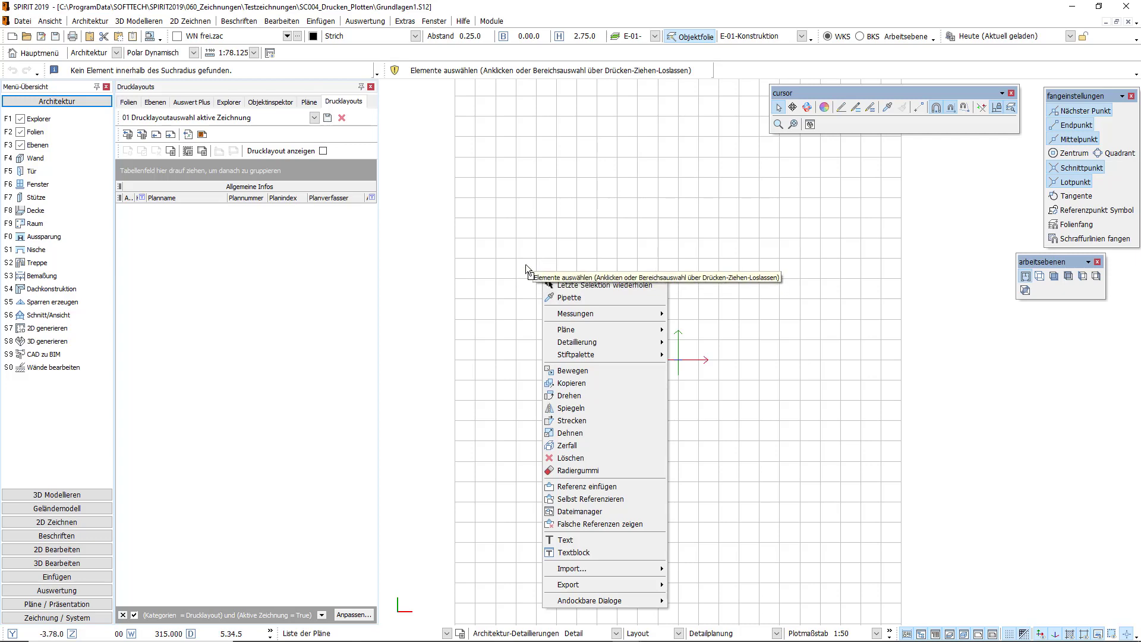
left_click(527, 178)
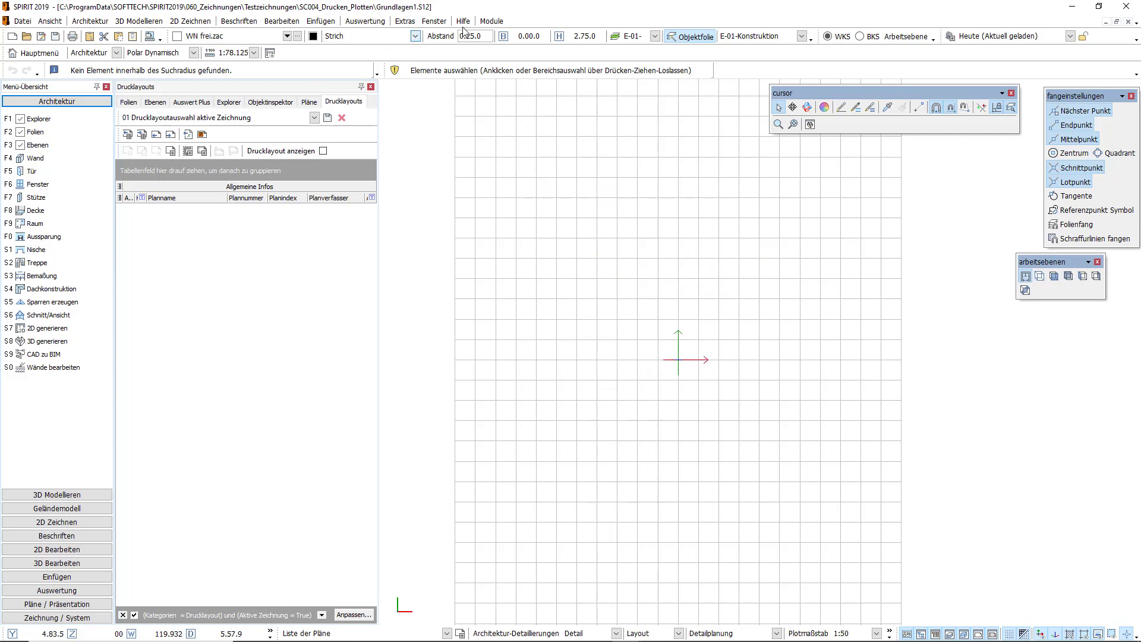
left_click(434, 21)
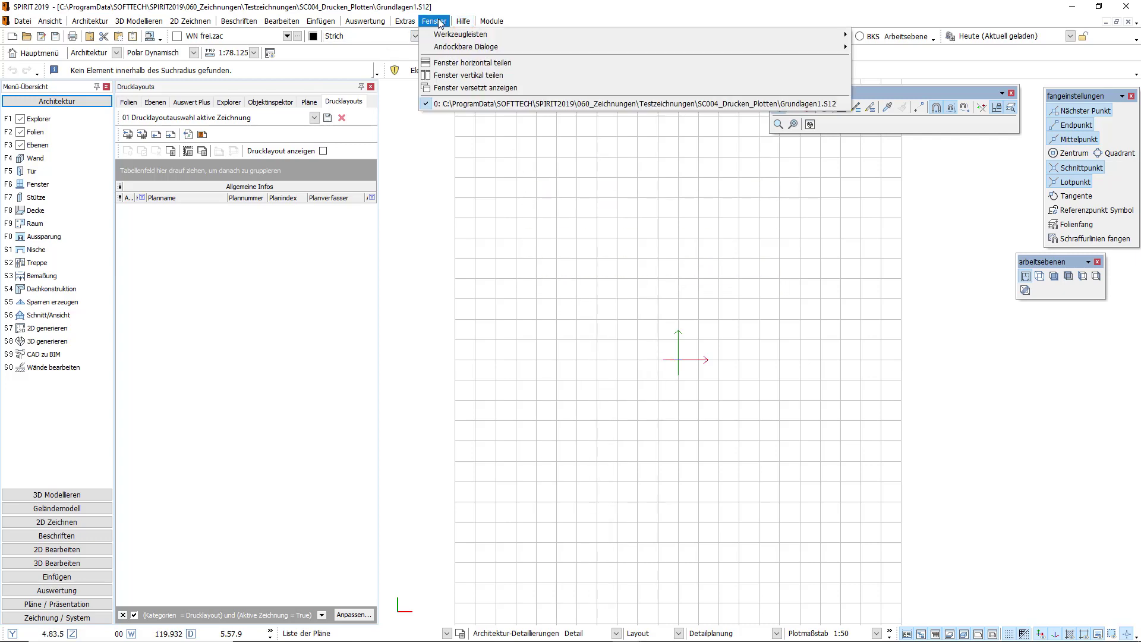
mouse_move(466, 46)
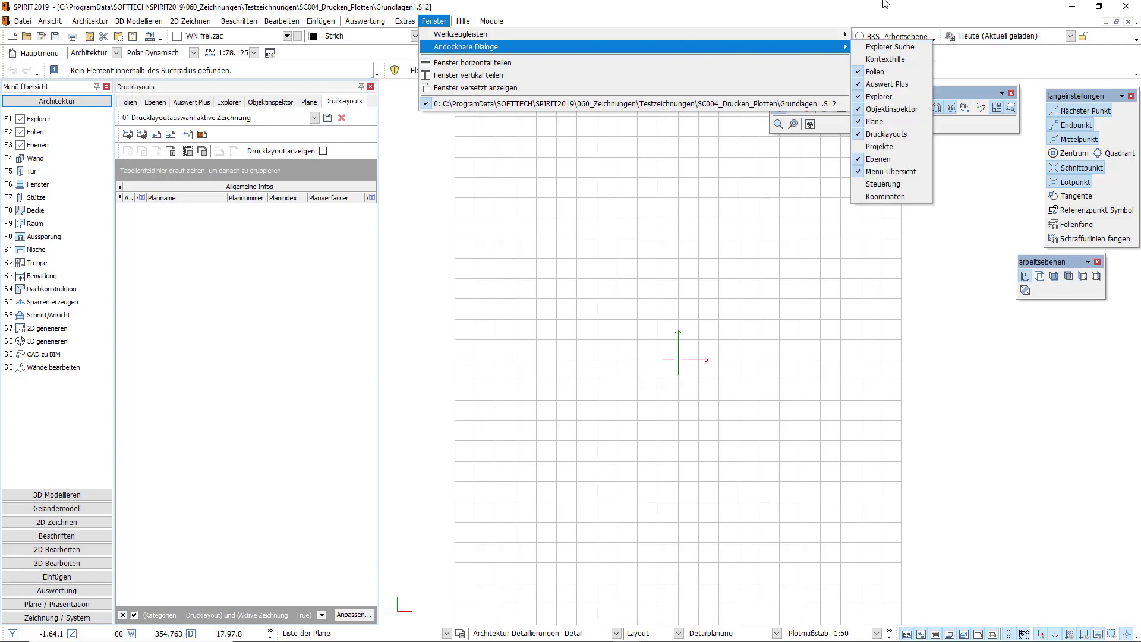
key("Escape")
key("Escape")
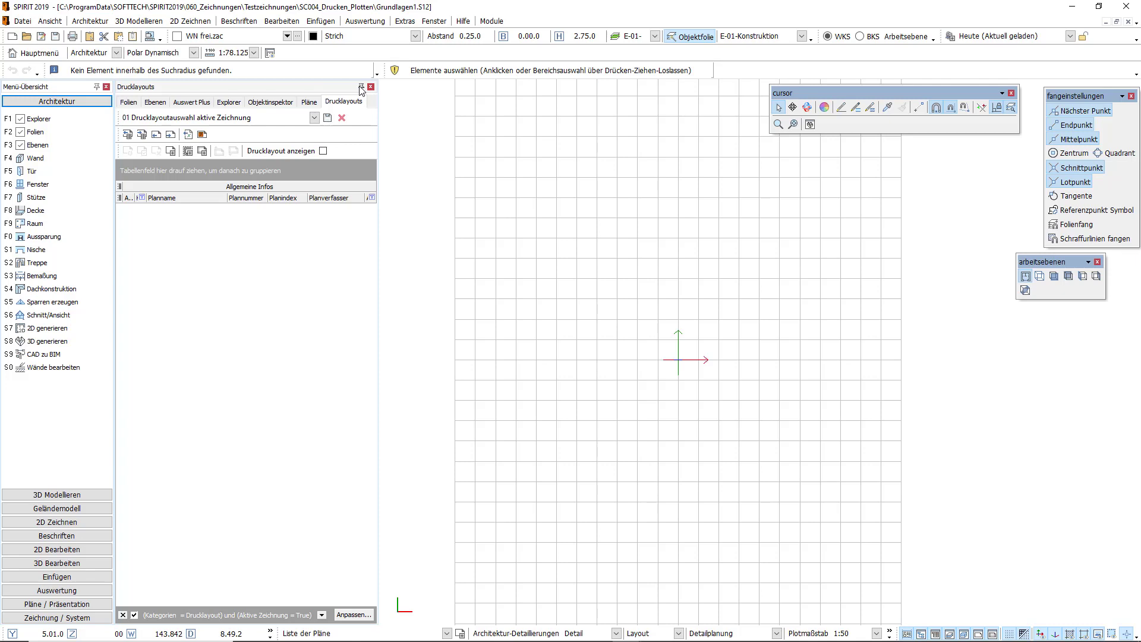
Step: Auto-hide and reopen Drucklayouts, switch to Objektinspektor, re-pin it, and drag the panel group floating
left_click(360, 87)
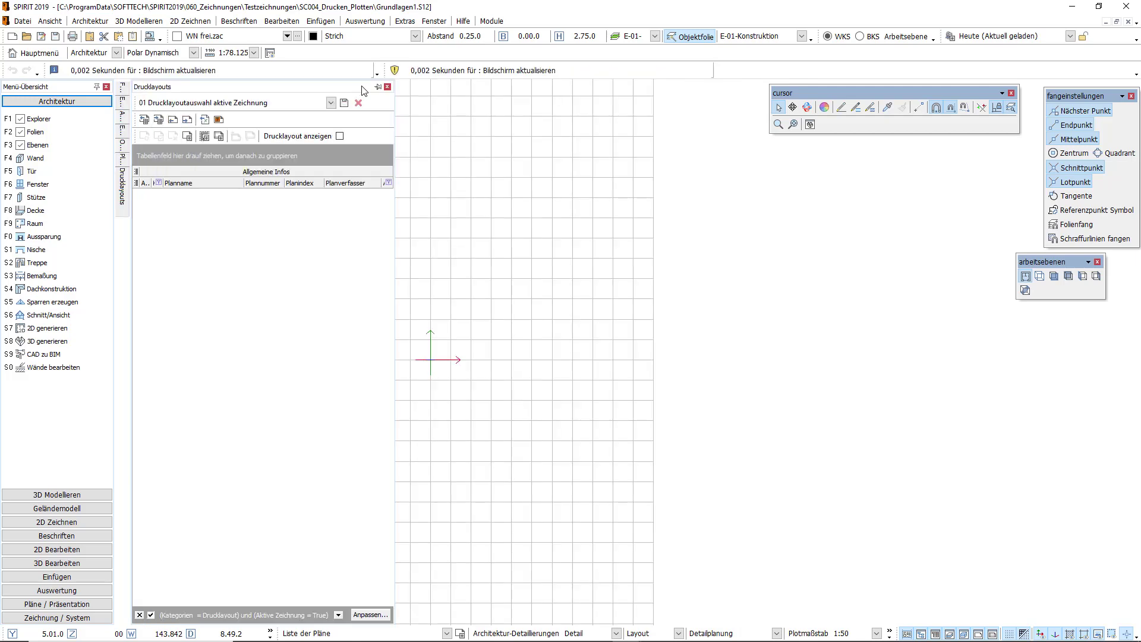
left_click(461, 112)
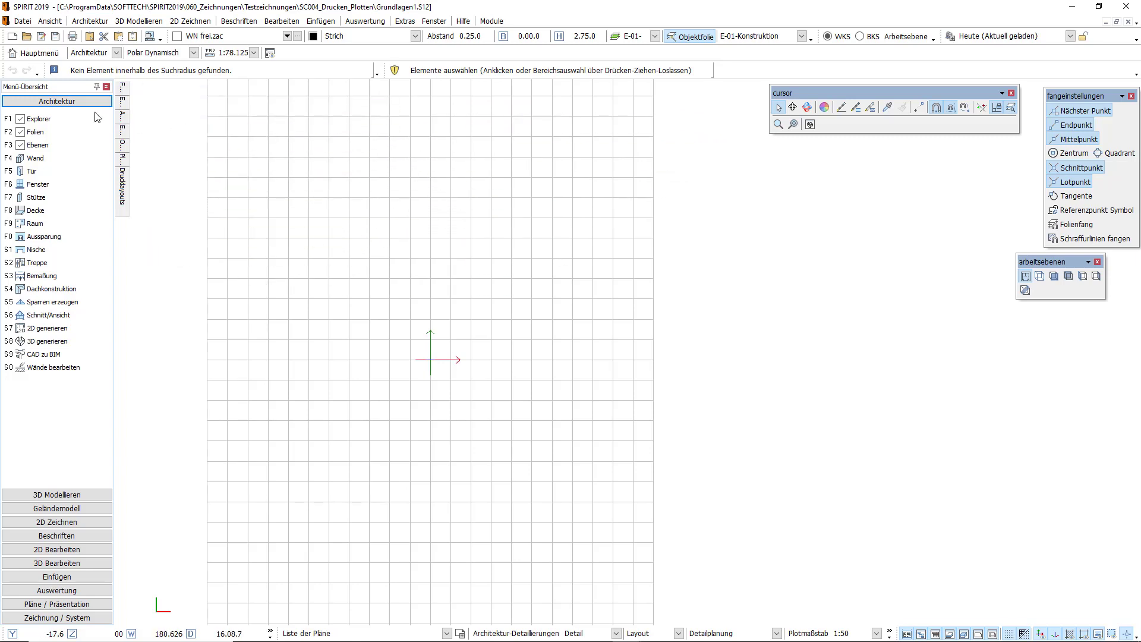
left_click(123, 182)
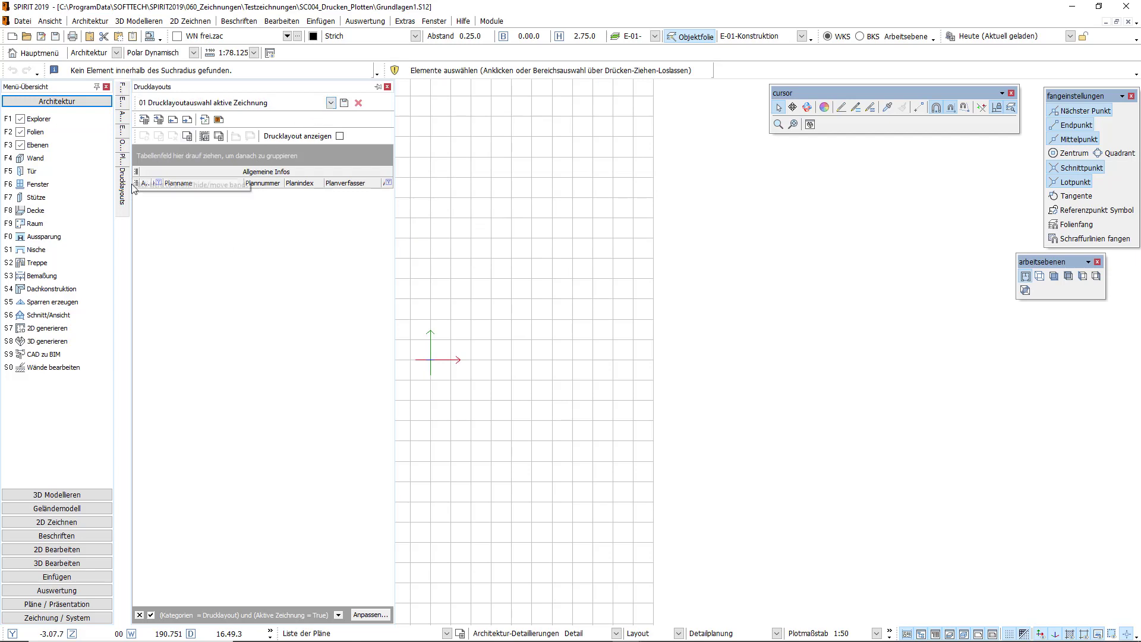
left_click(125, 151)
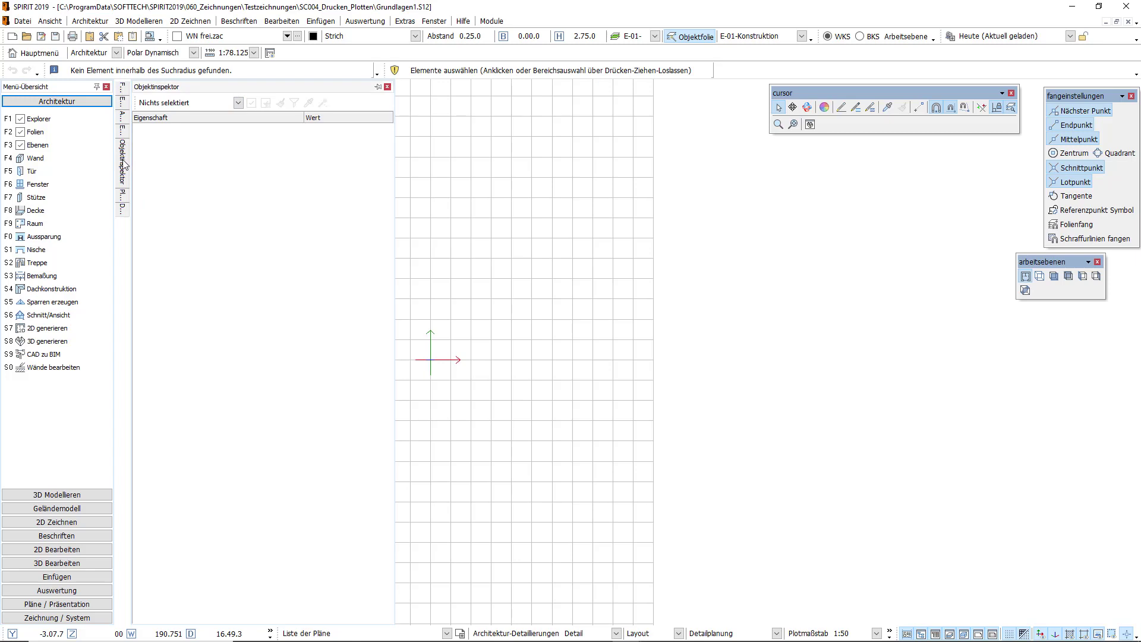
left_click(378, 87)
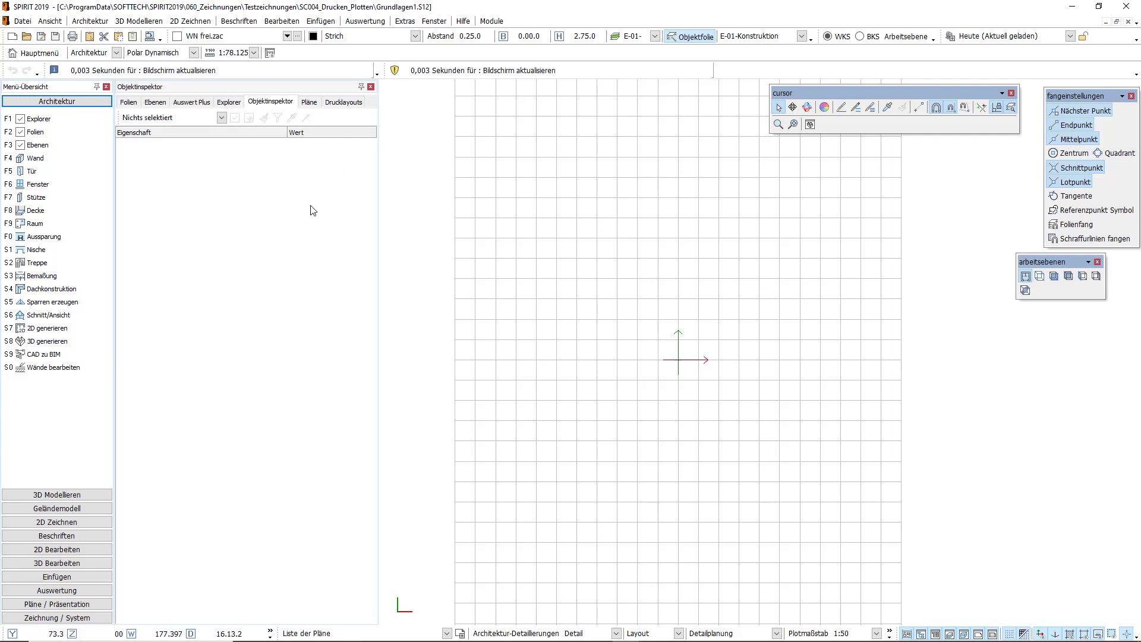
left_click_drag(235, 98, 469, 174)
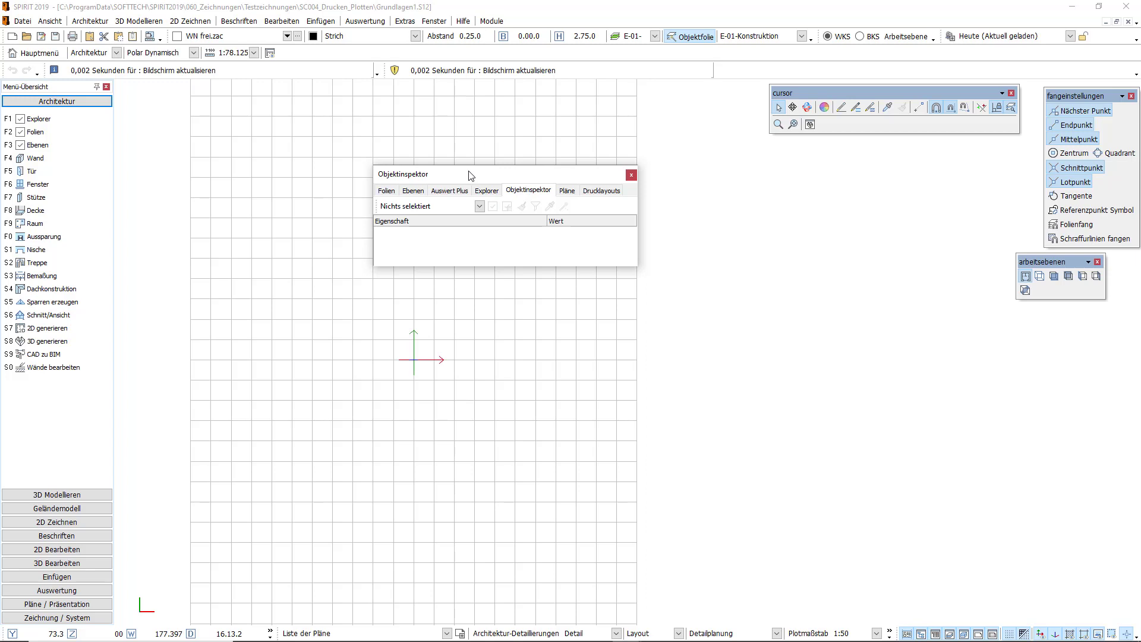
mouse_move(469, 171)
left_mouse_down()
mouse_move(548, 99)
mouse_move(469, 196)
mouse_move(191, 120)
mouse_move(121, 146)
left_mouse_up()
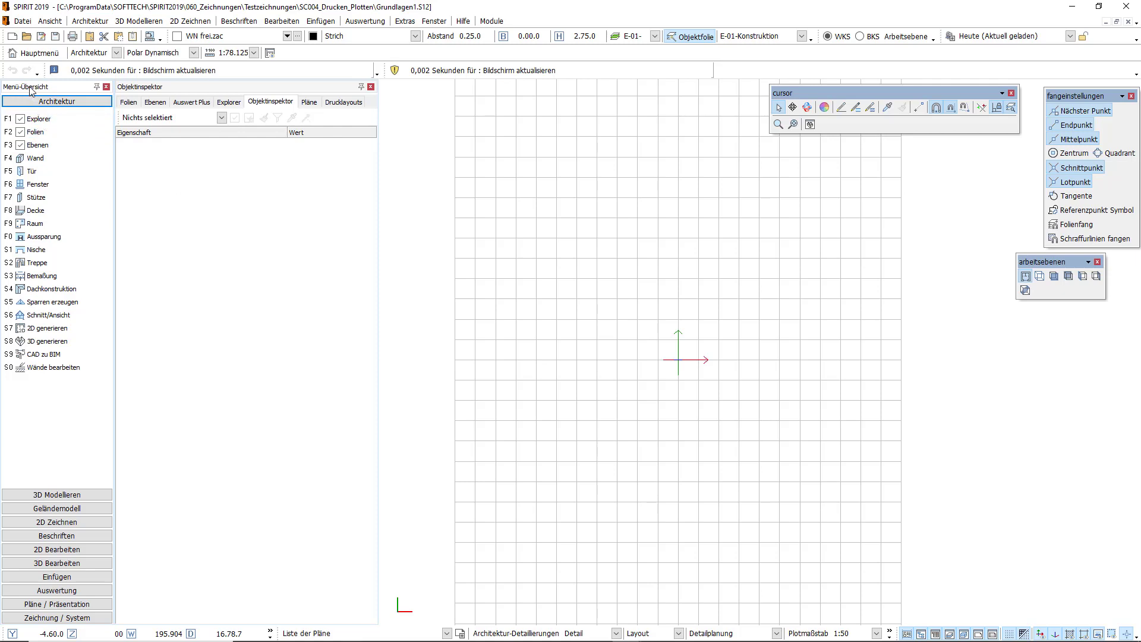
Step: Toggle the Menü-Übersicht pin to auto-hide and back, then close the panel
left_click(97, 87)
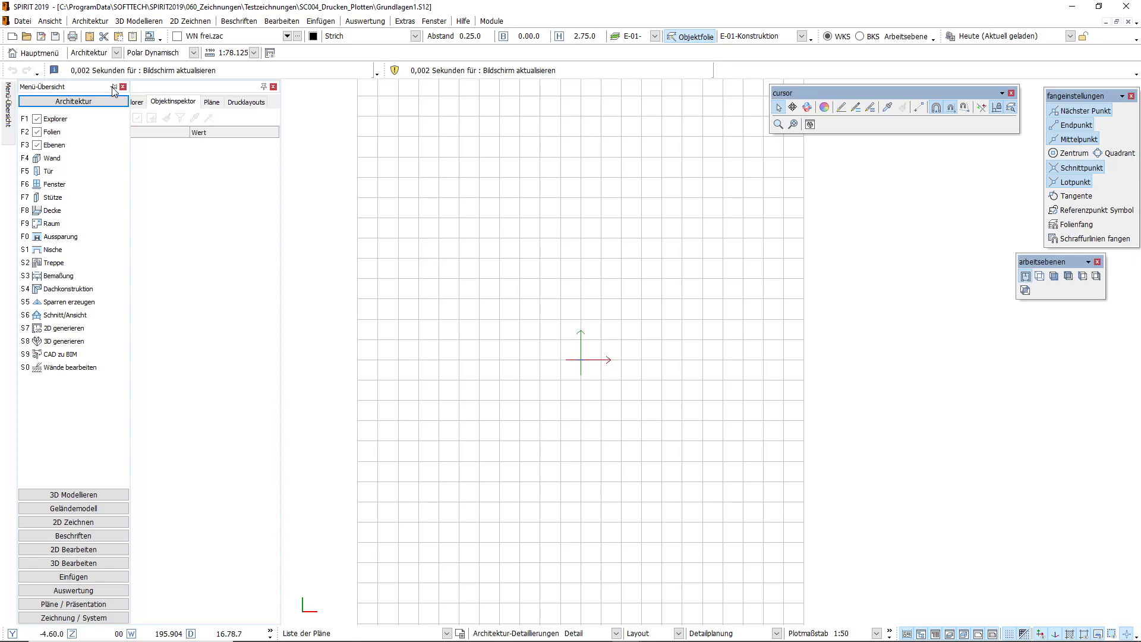
left_click(112, 87)
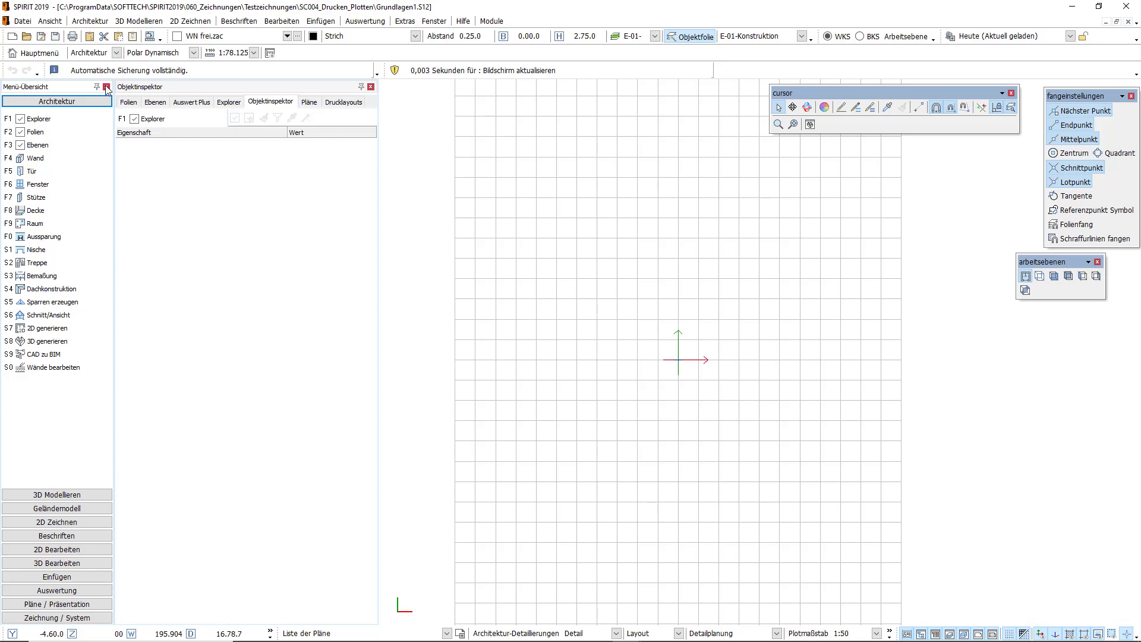
left_click(106, 87)
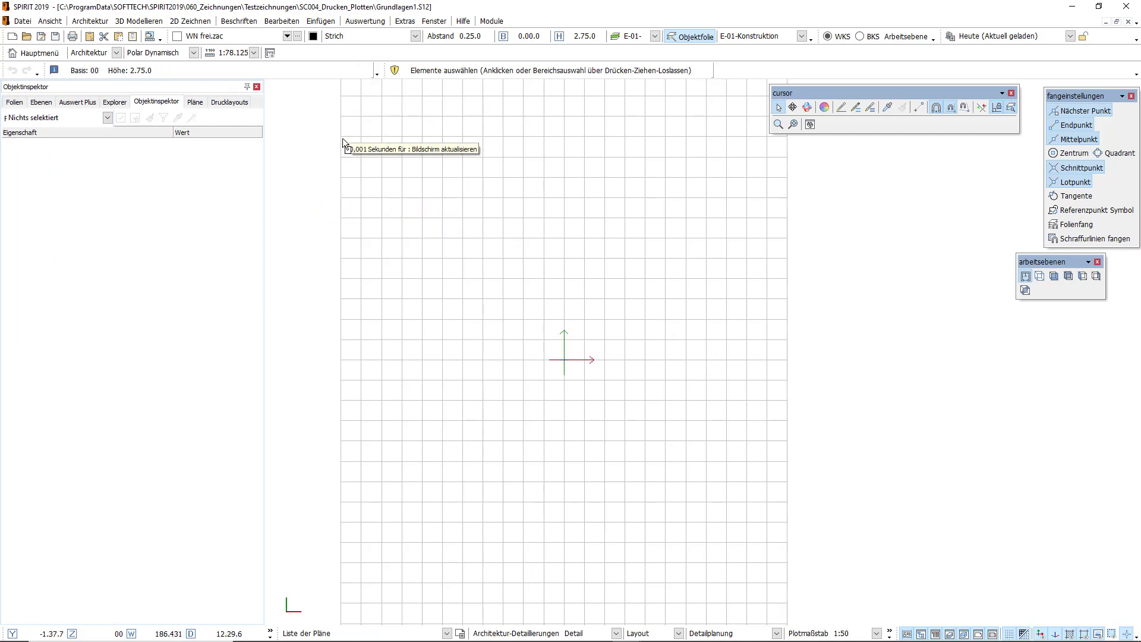
Step: Reopen the Menü-Übersicht docked via the canvas context menu's Andockbare Dialoge entry
right_click(323, 136)
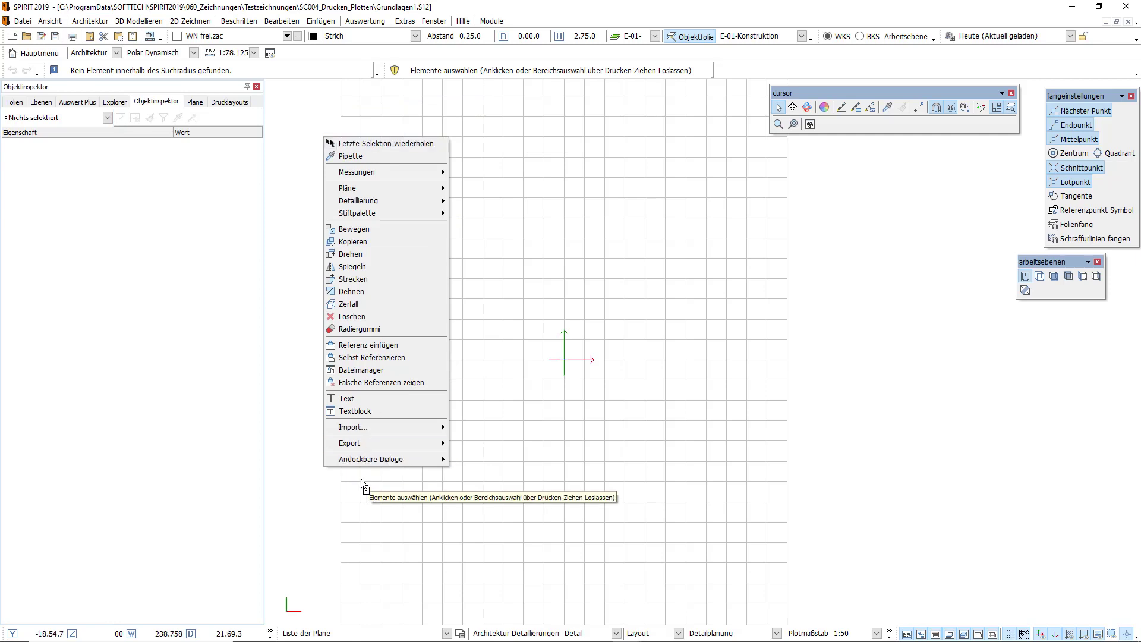
mouse_move(371, 459)
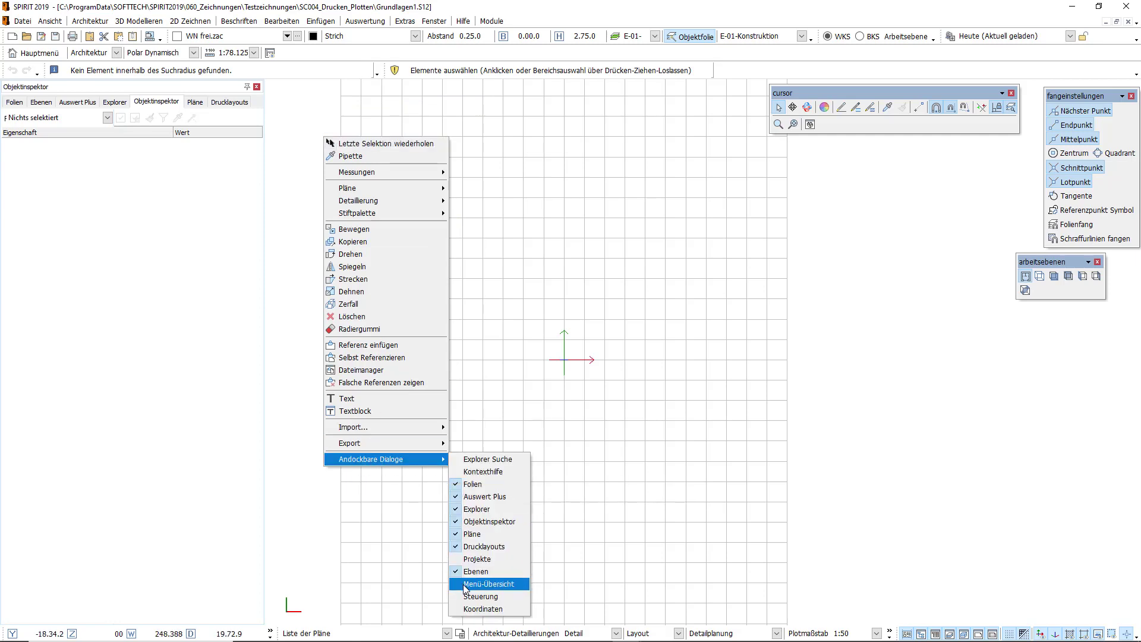
left_click(465, 585)
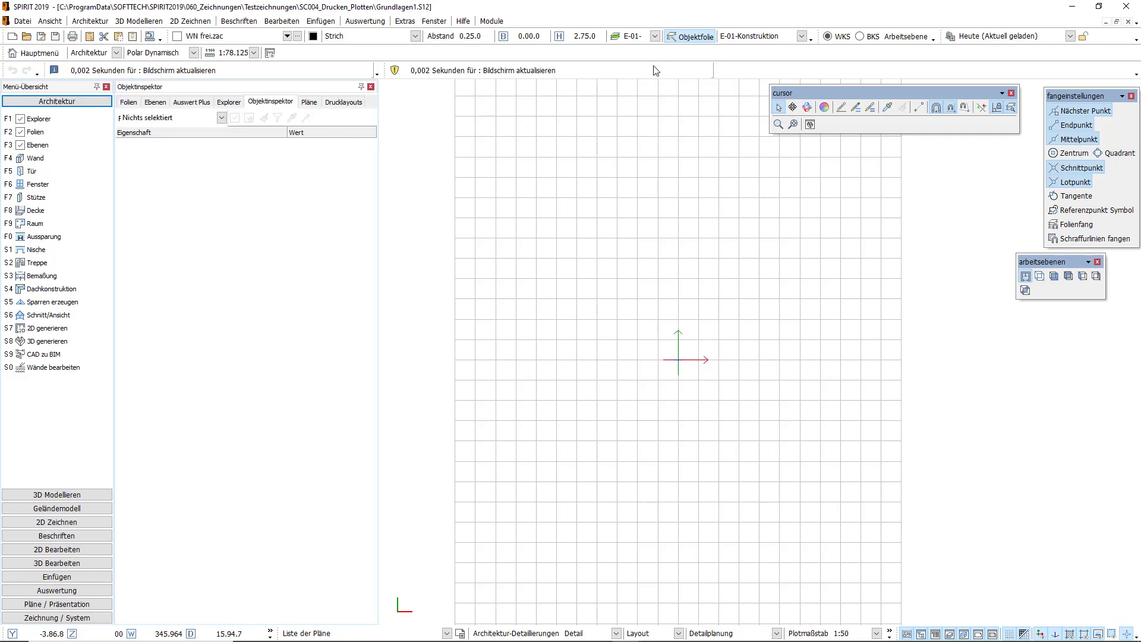
right_click(699, 58)
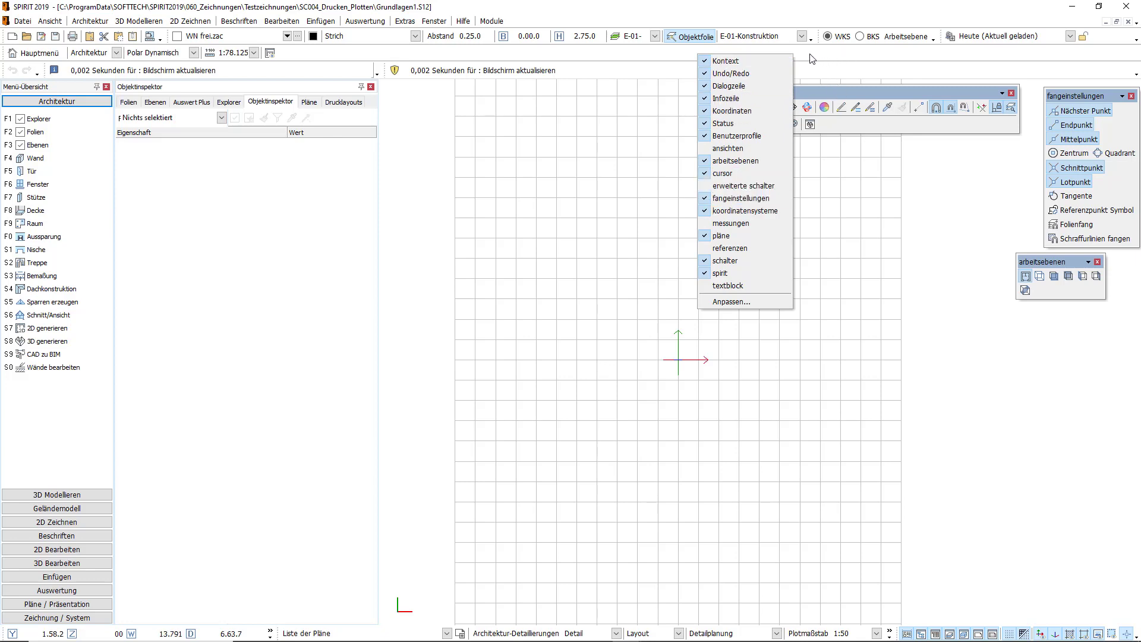
left_click(812, 58)
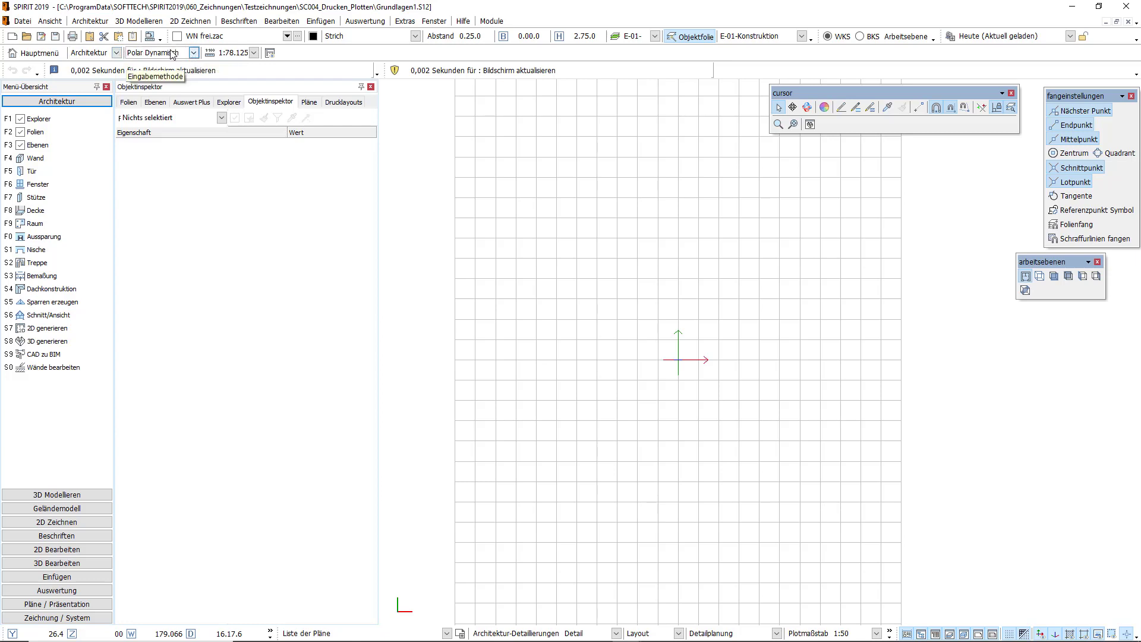
left_click(194, 54)
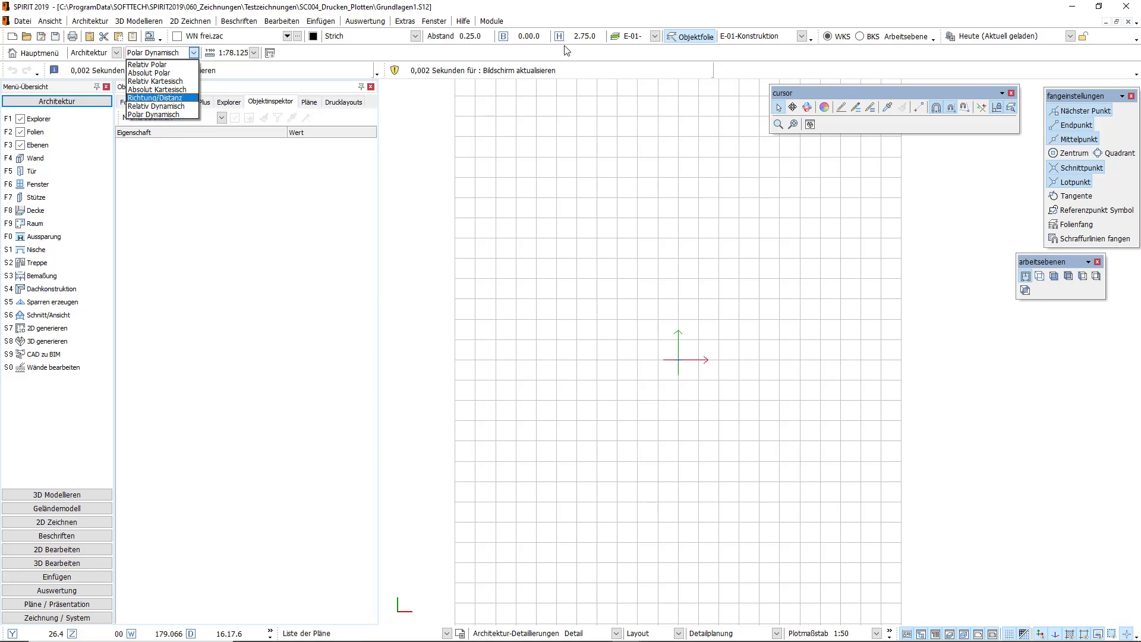
left_click(166, 115)
left_click(843, 181)
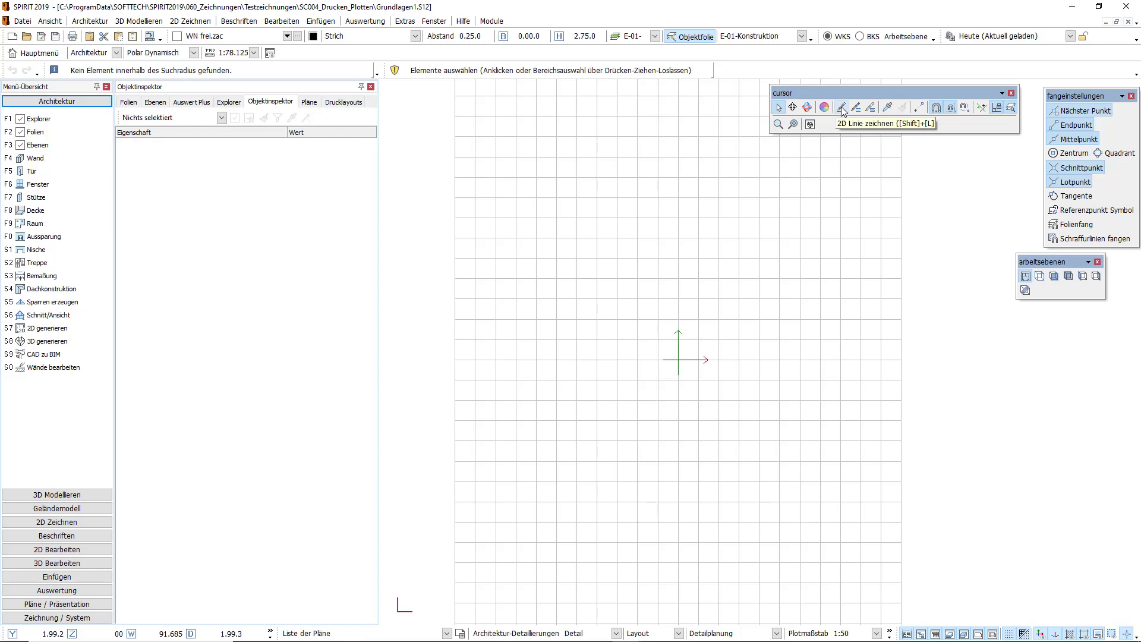
Step: Draw a horizontal 2D line of length 3.00 above the origin, then return to selection
left_click(841, 110)
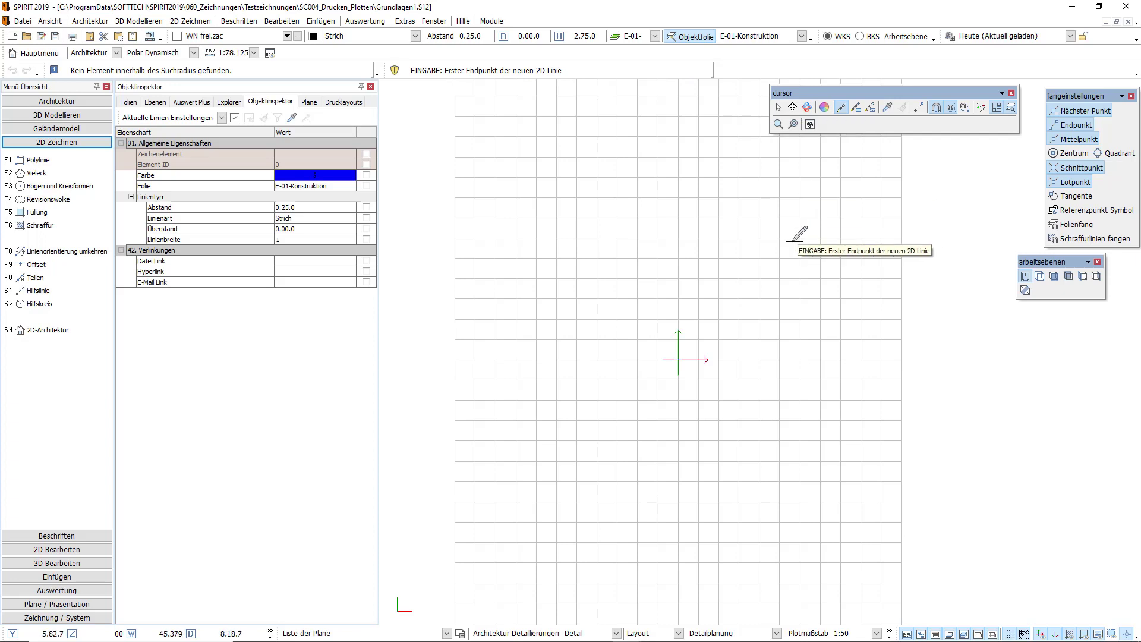
left_click(656, 302)
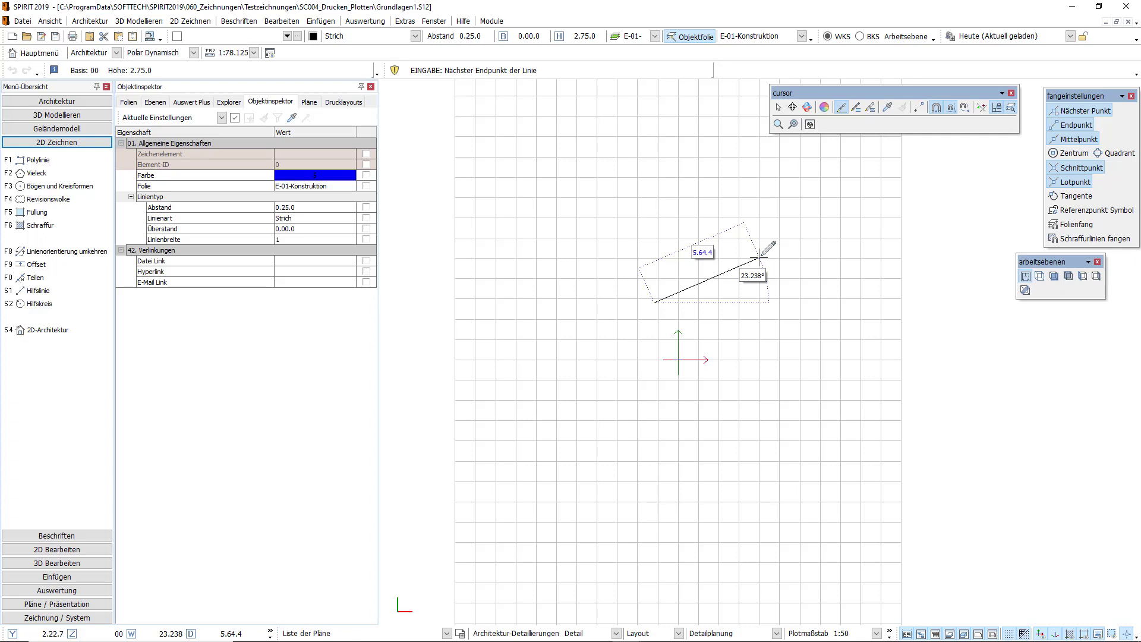
type("3")
key("Tab")
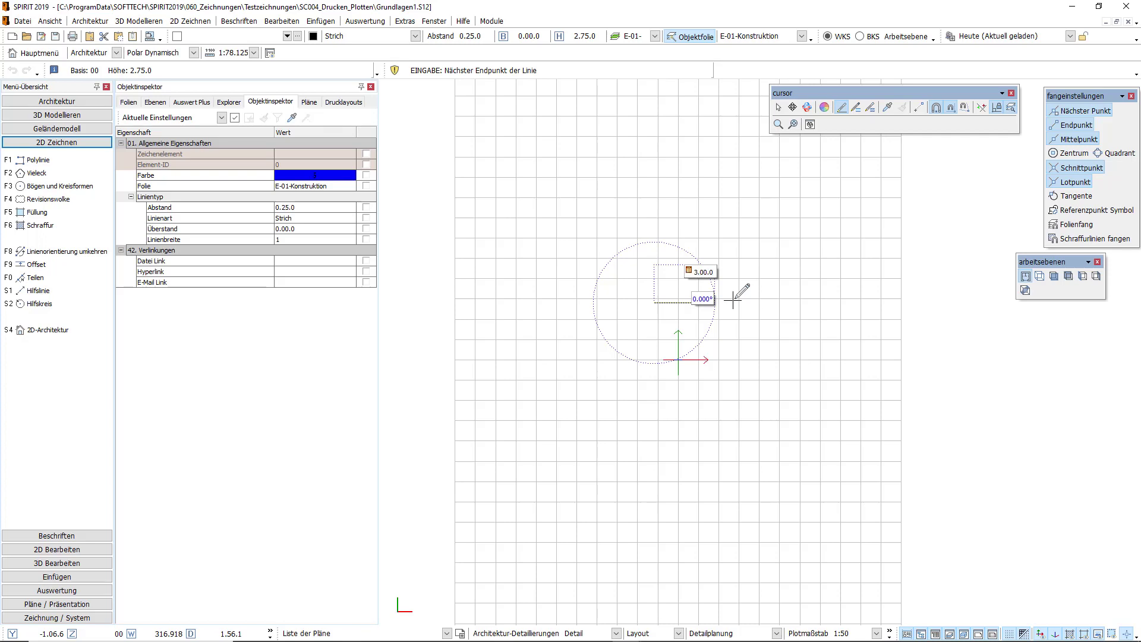
left_click(733, 302)
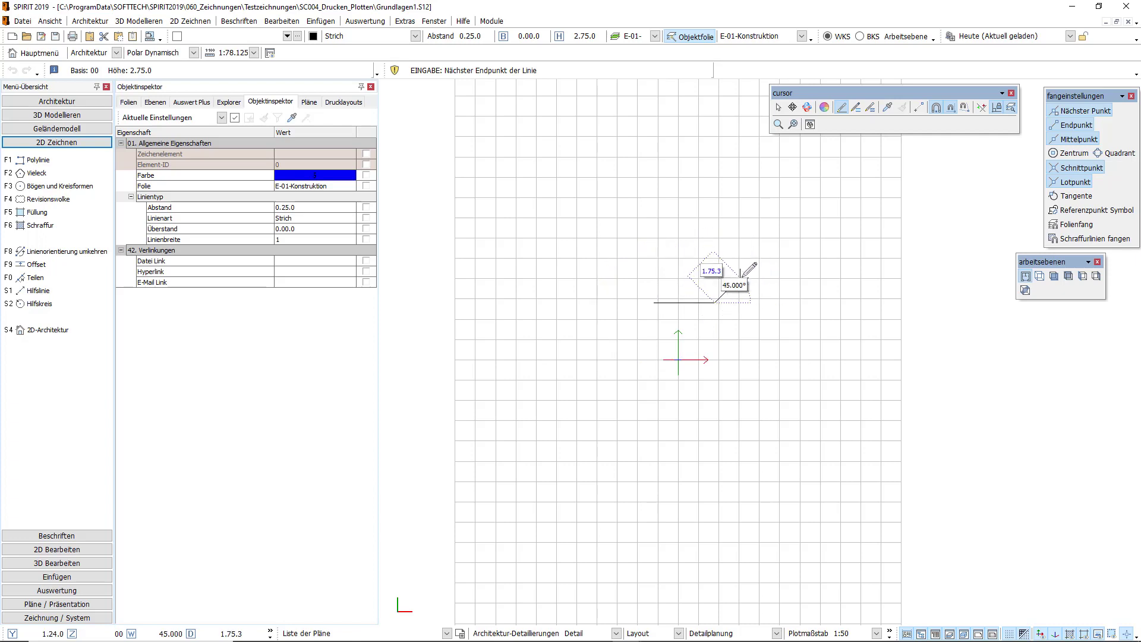
key("Escape")
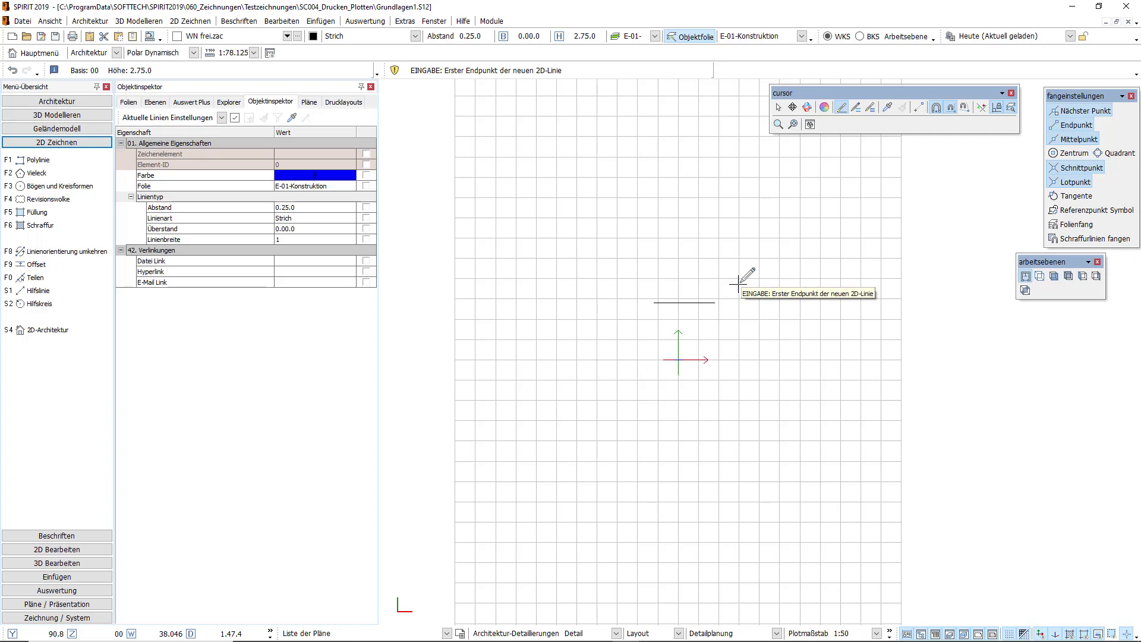
left_click(780, 109)
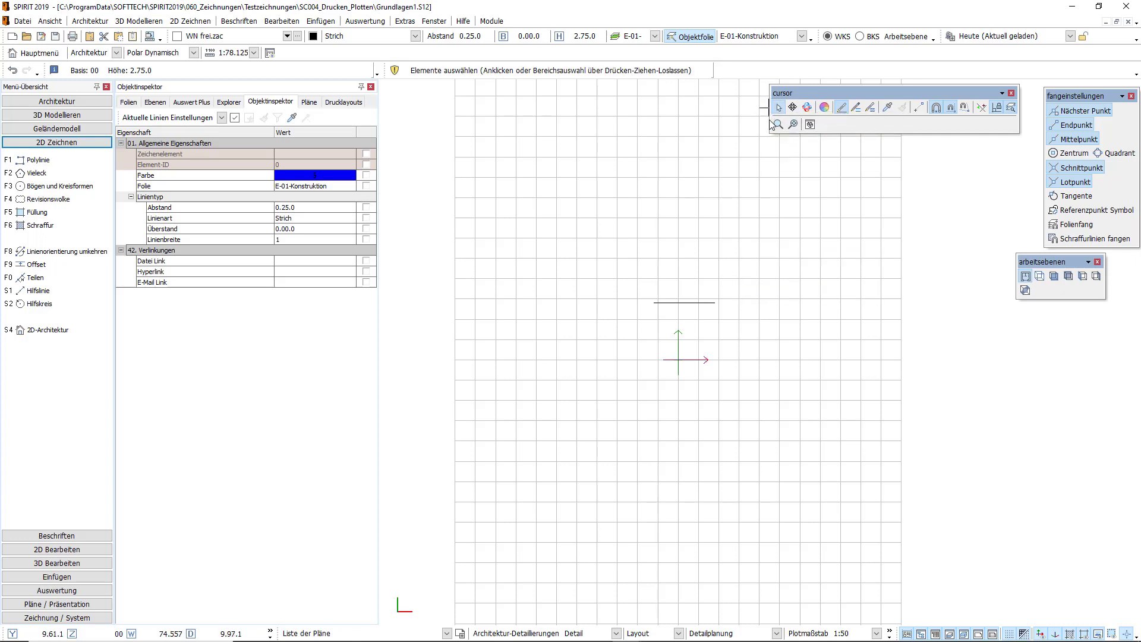
Step: Set the coordinate input method to Richtung/Distanz and start a new 2D line
left_click(193, 53)
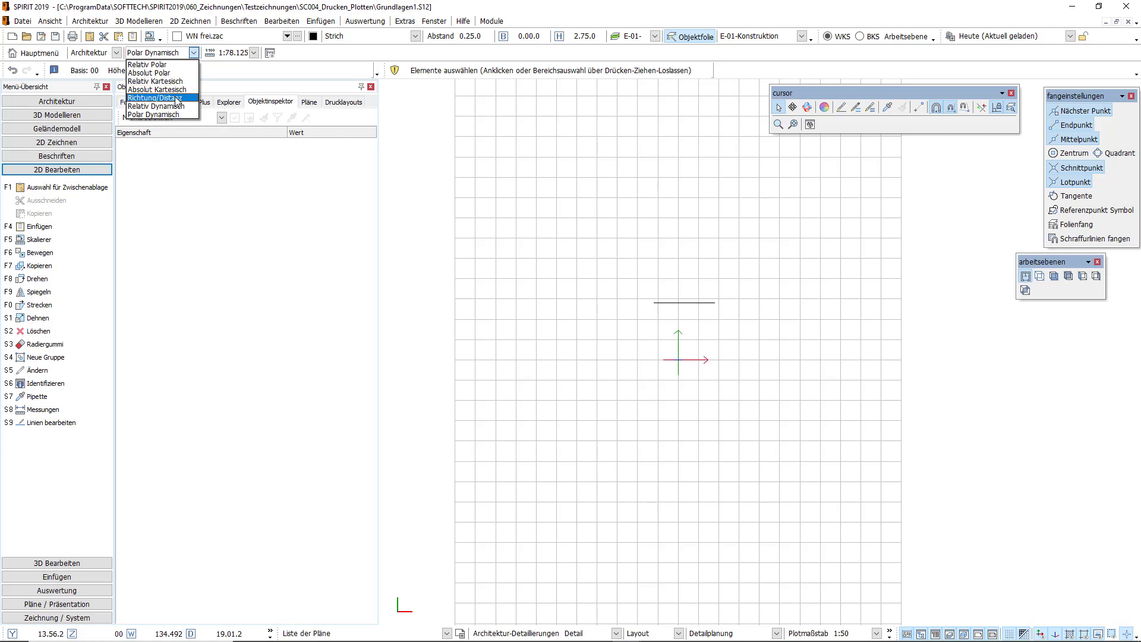
left_click(177, 98)
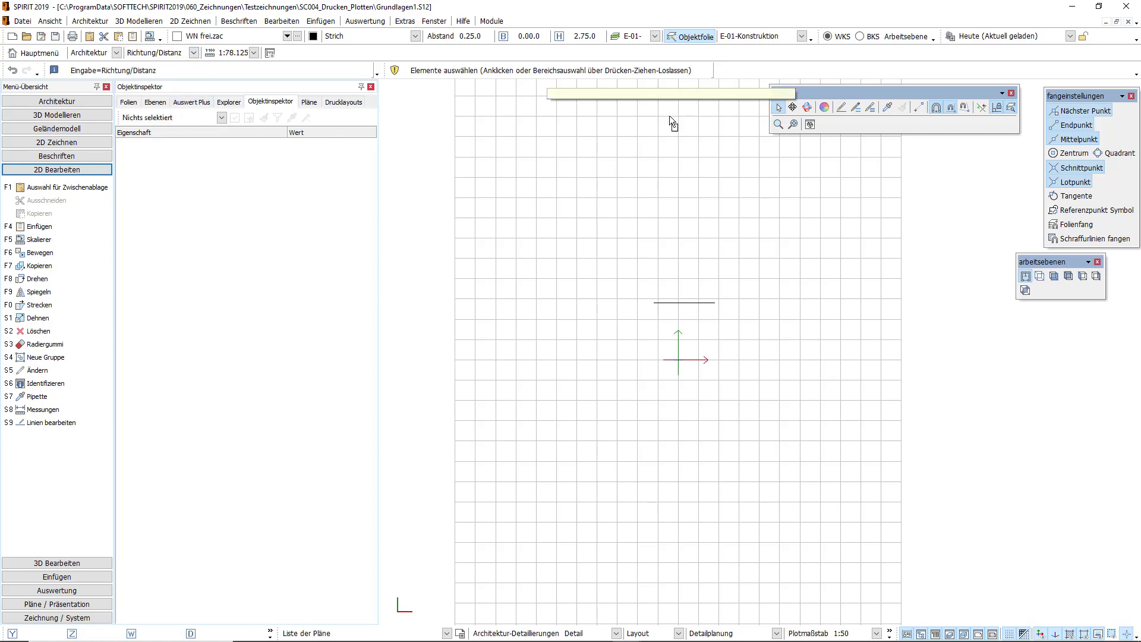
left_click(840, 109)
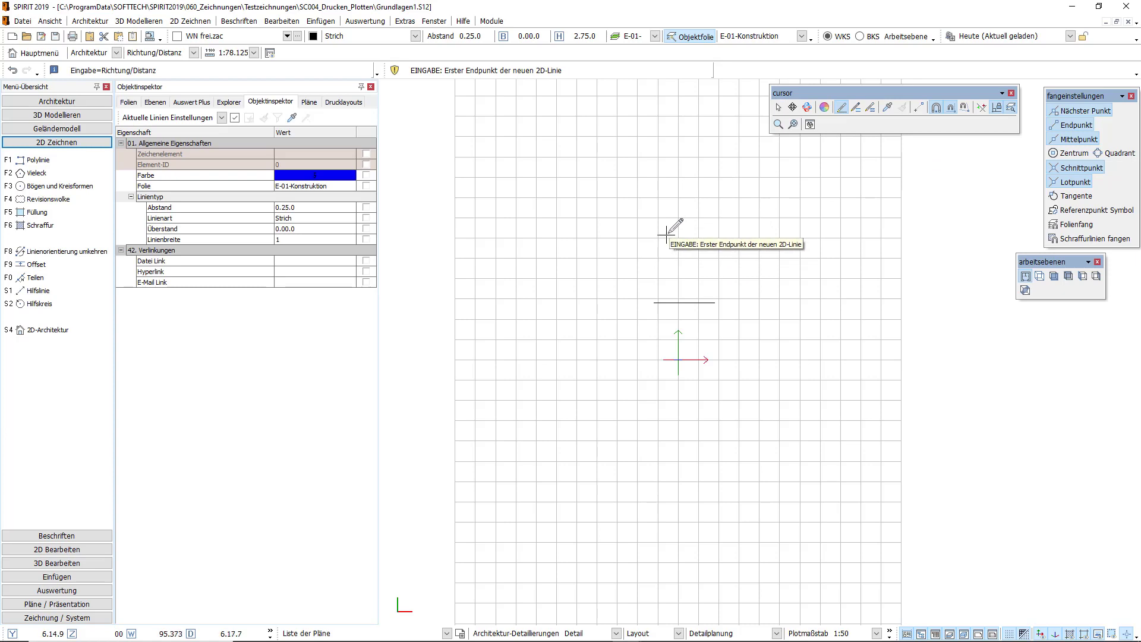
Step: Draw a second horizontal 2D line with a length of 3
left_click(586, 243)
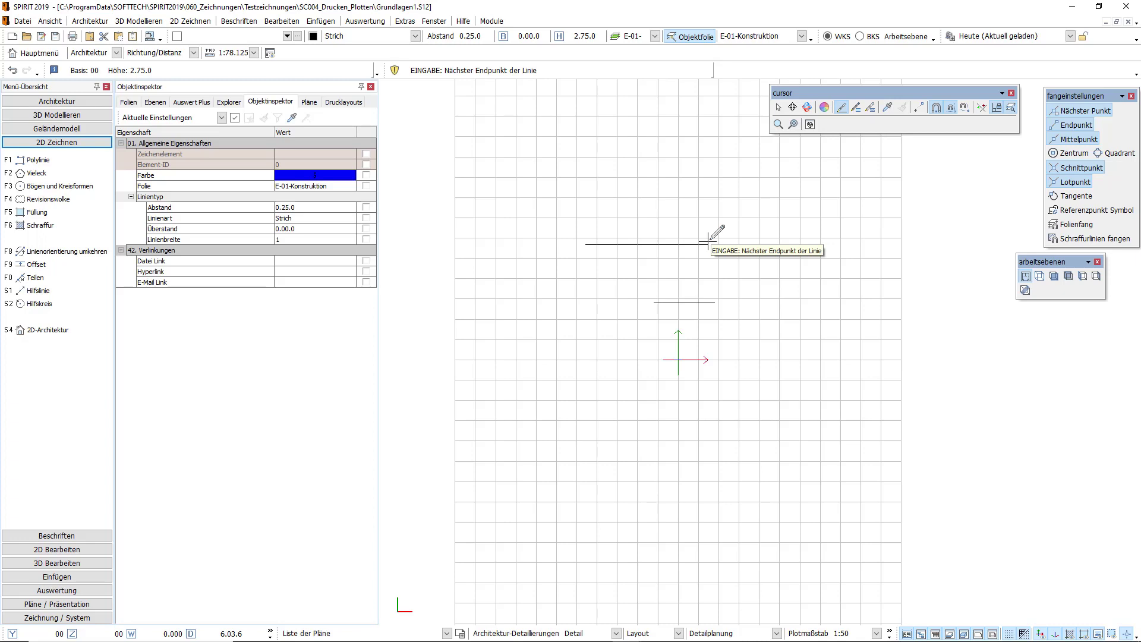
type("3")
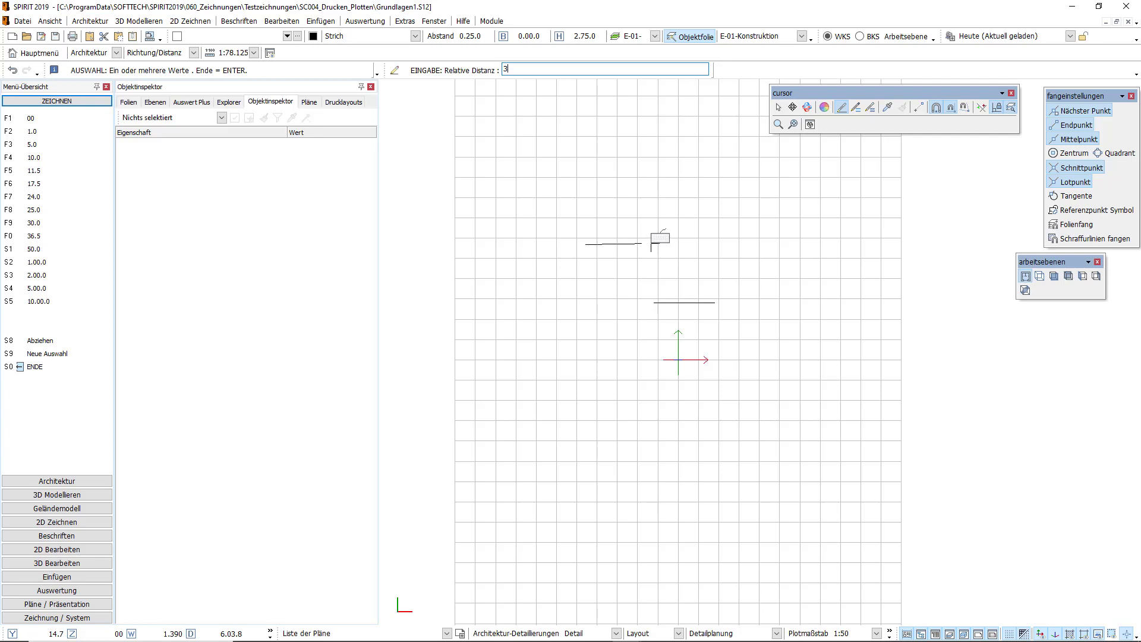
key("Return")
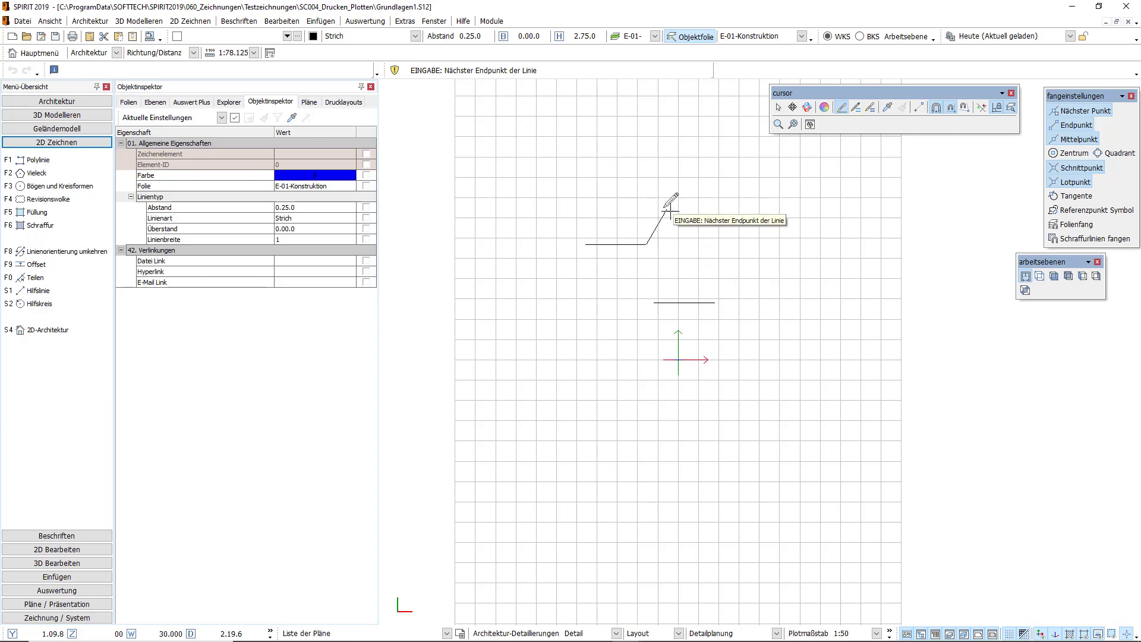
Step: Stop line drawing, return to selection mode, and show the Folien layer table
key("Escape")
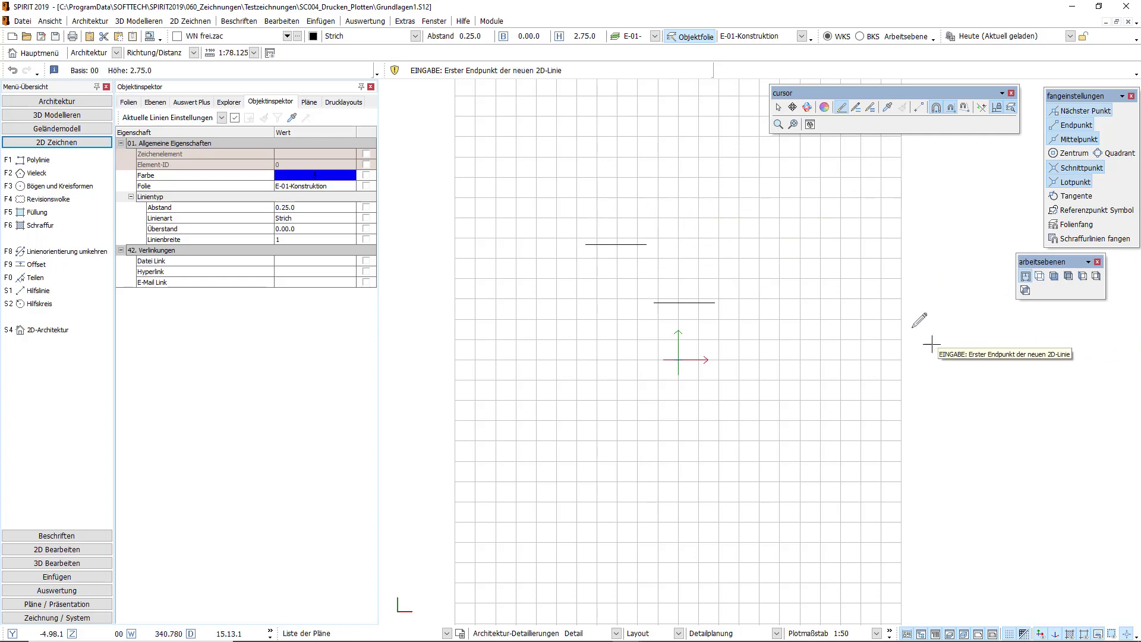
left_click(779, 109)
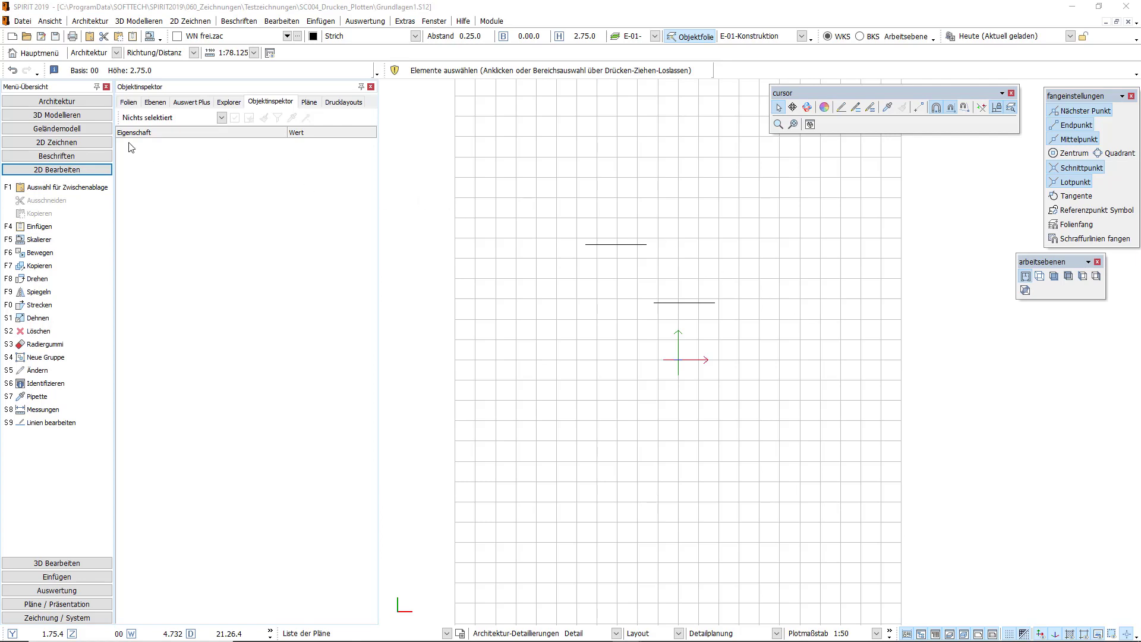
left_click(128, 104)
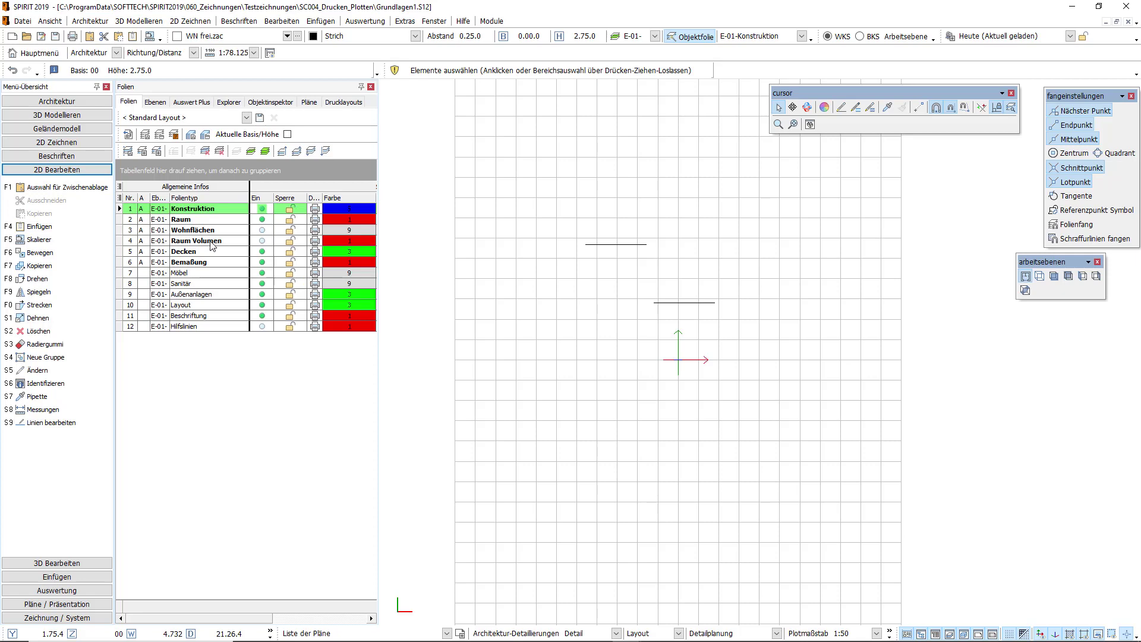
Step: Inspect the upper line's properties in the Objektinspektor, then deselect it
left_click(641, 244)
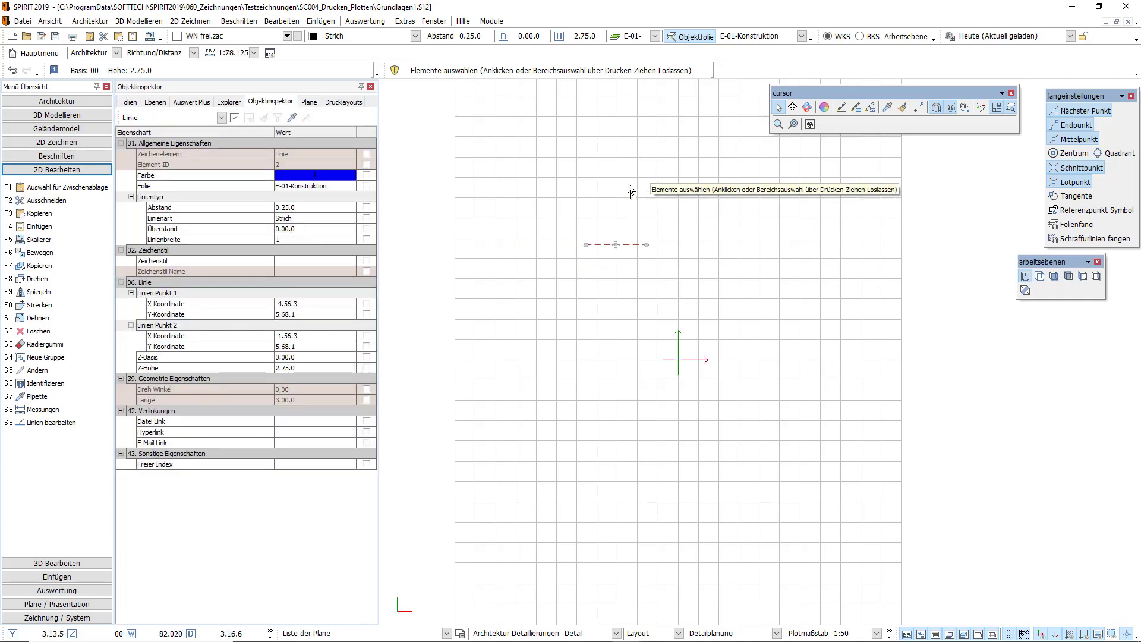
left_click(683, 255)
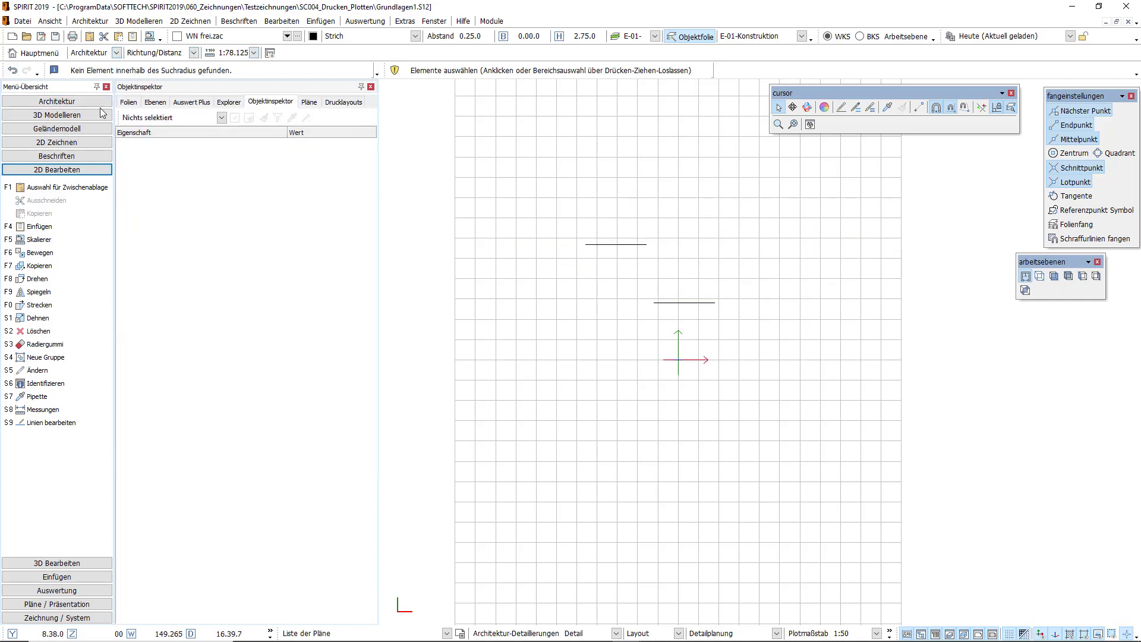
Step: Reopen the Folien layer table and widen both the panel and its Druck column
left_click(129, 103)
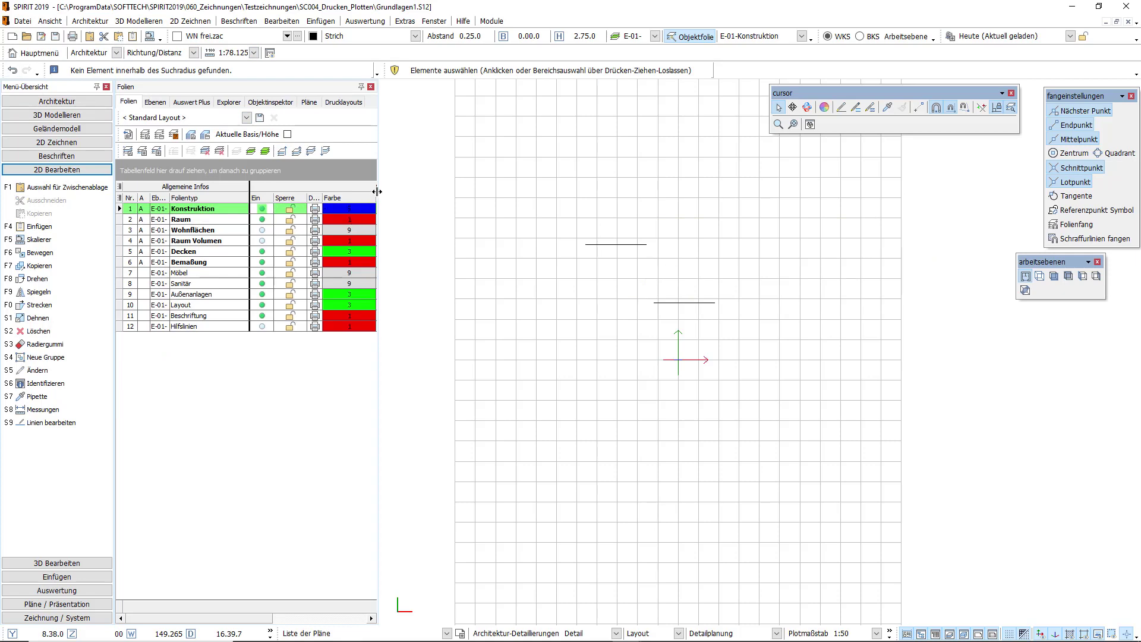
left_click_drag(377, 192, 417, 194)
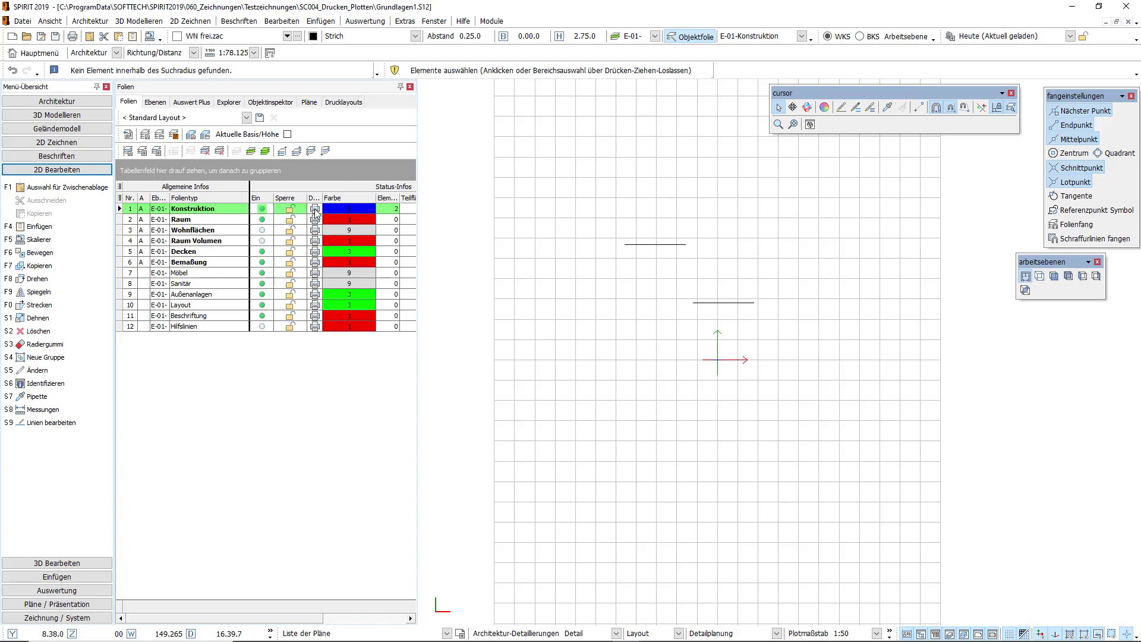
left_click_drag(322, 197, 331, 197)
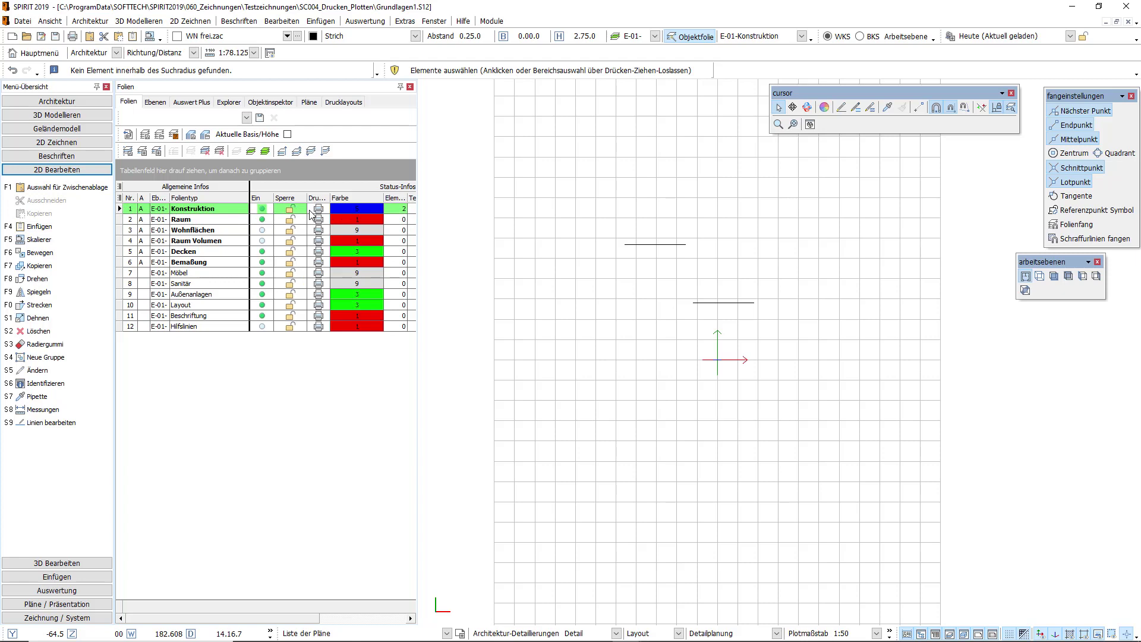
Step: Draw a third short horizontal 2D line above the other two using the Line tool
left_click_drag(308, 214, 718, 213)
left_click(840, 108)
left_click(622, 219)
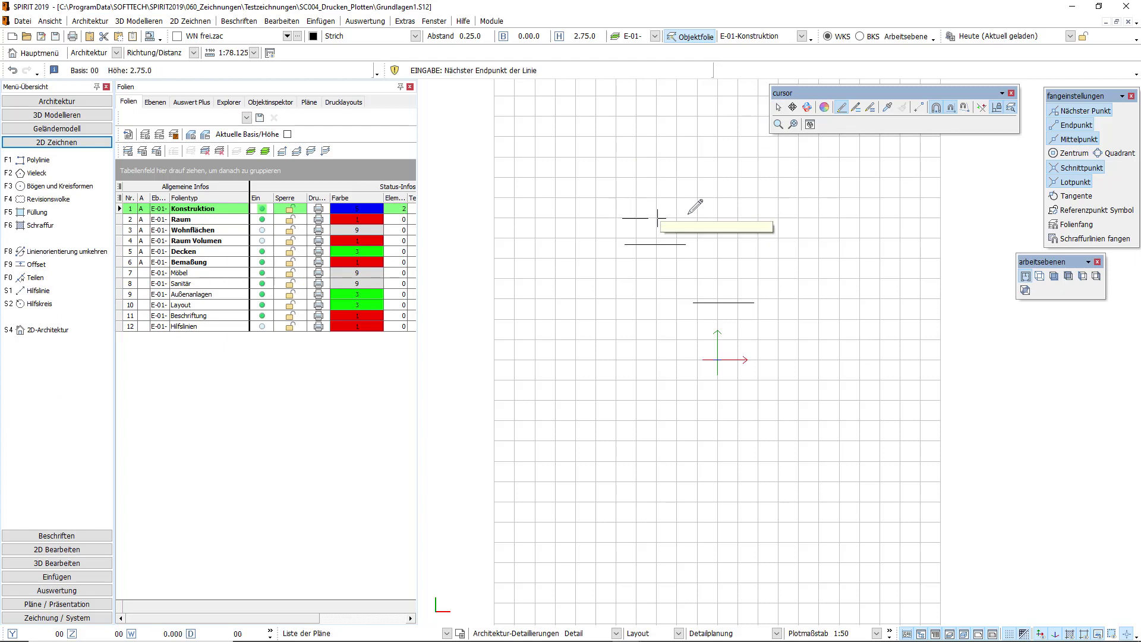
left_click(730, 219)
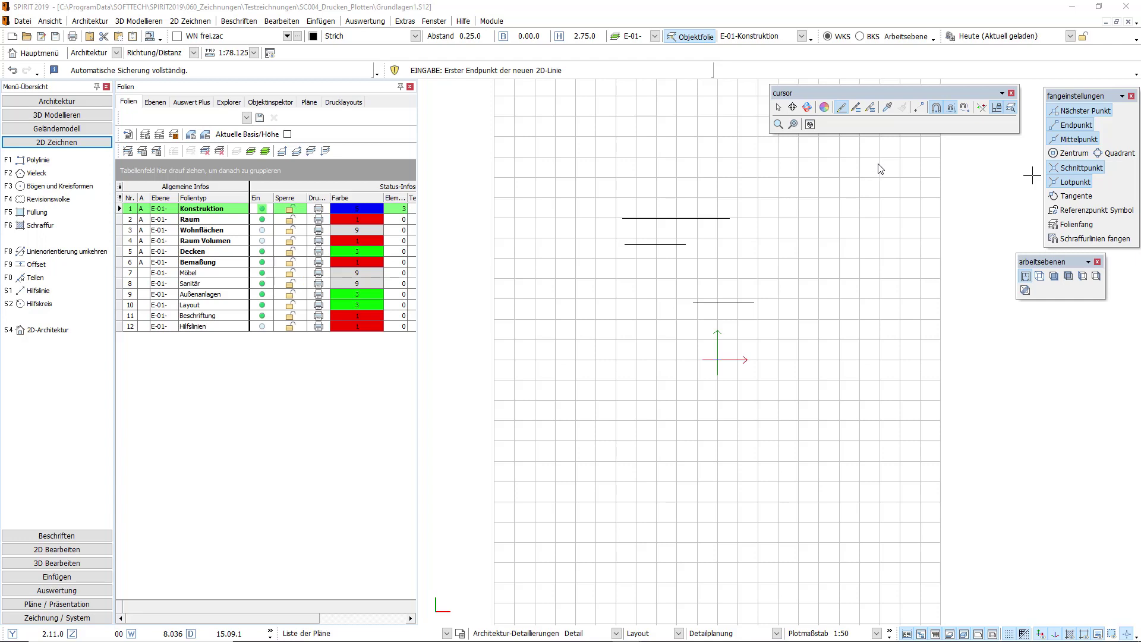
Step: Enable Magnetcursor snapping and nudge the floating snap-settings panel slightly left and lower
left_click(936, 110)
left_click_drag(1075, 96, 1063, 95)
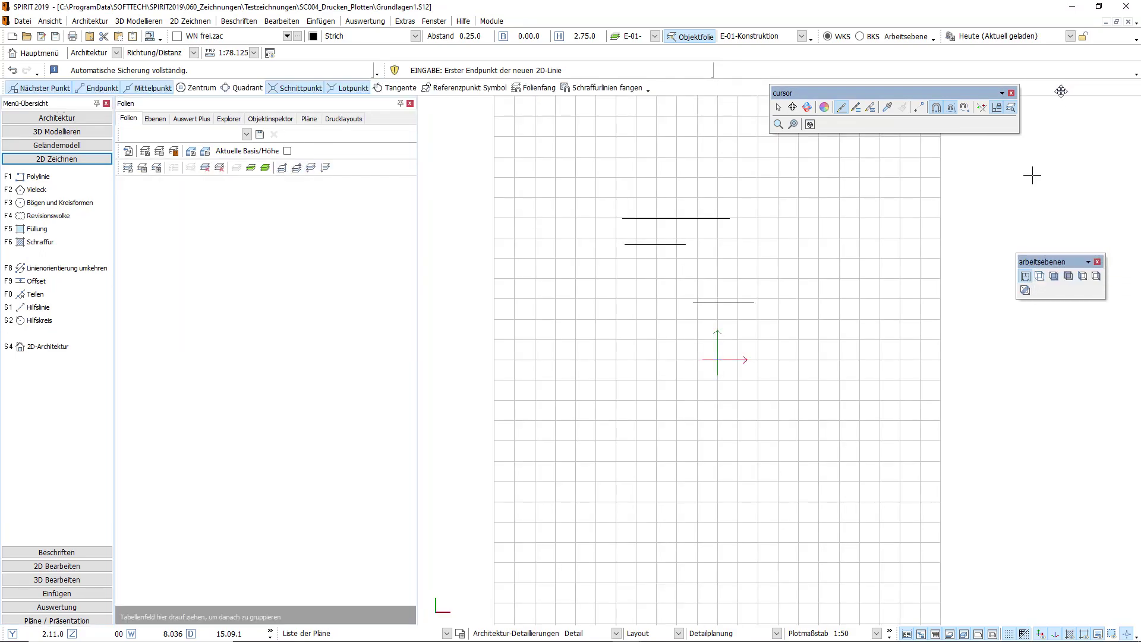
left_click_drag(1064, 95, 1061, 98)
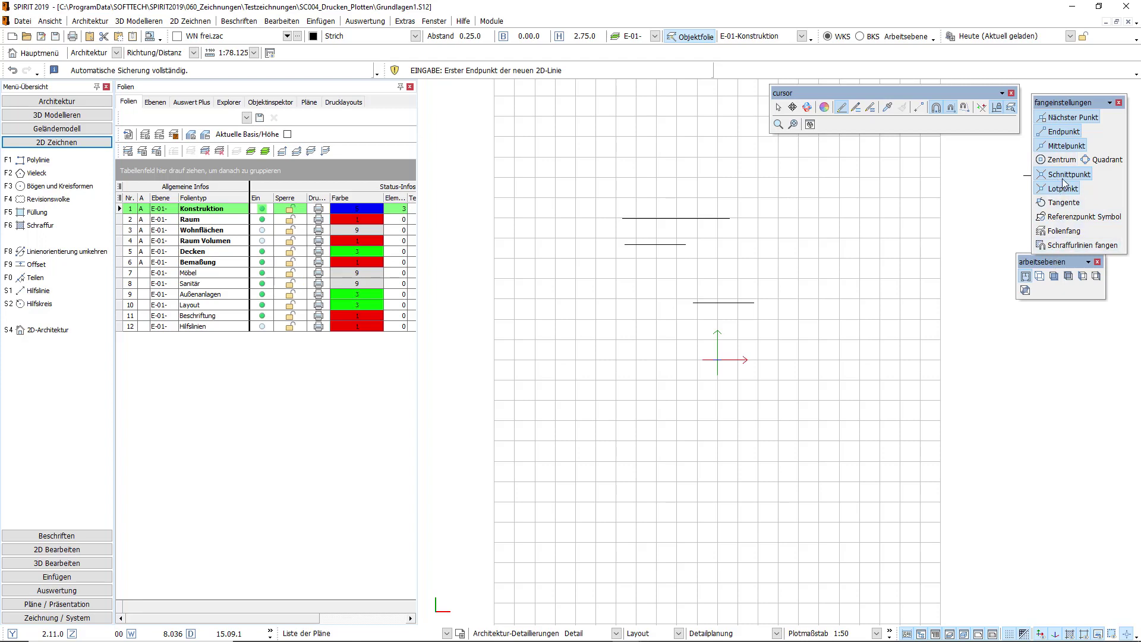
left_click(405, 21)
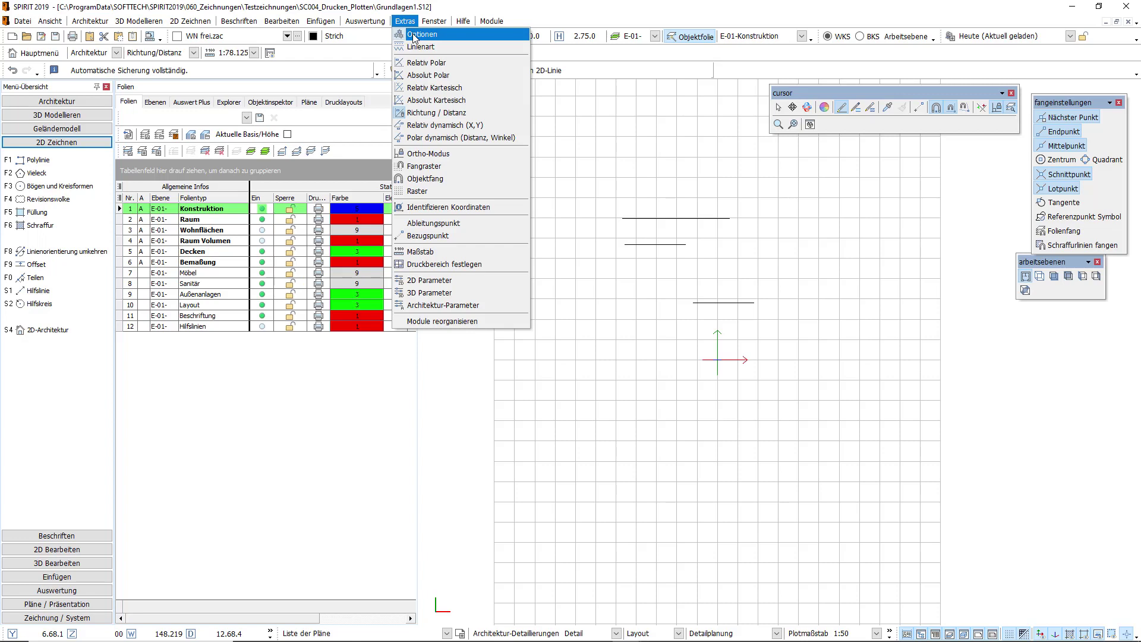
left_click(946, 348)
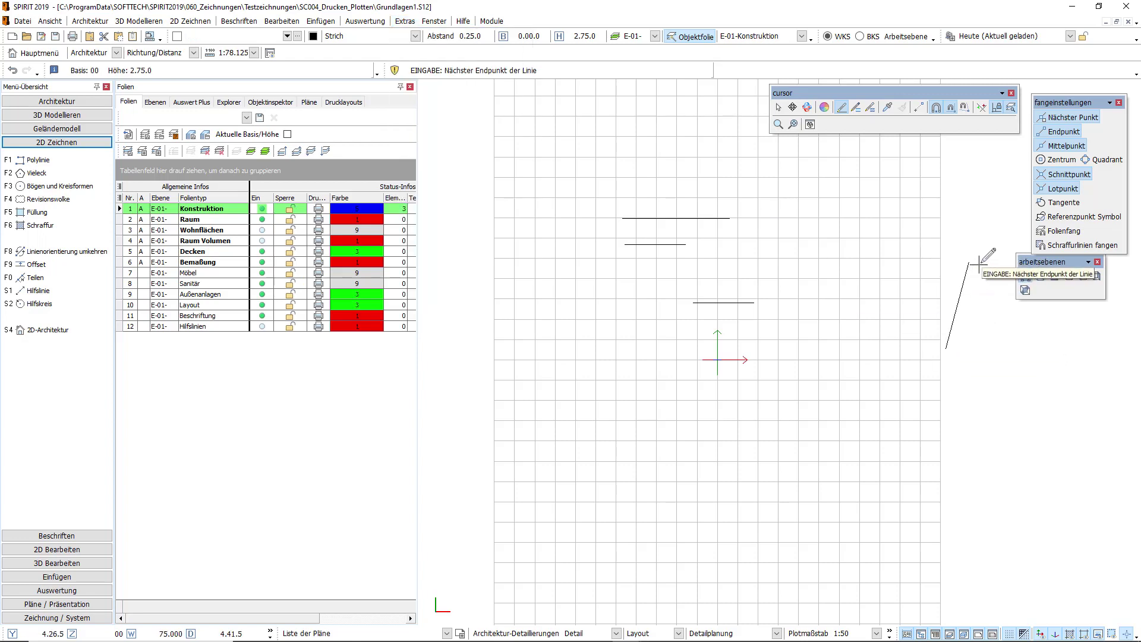
Step: Cancel the stray line, then draw walls down the left leg and right along the bottom
key("Escape")
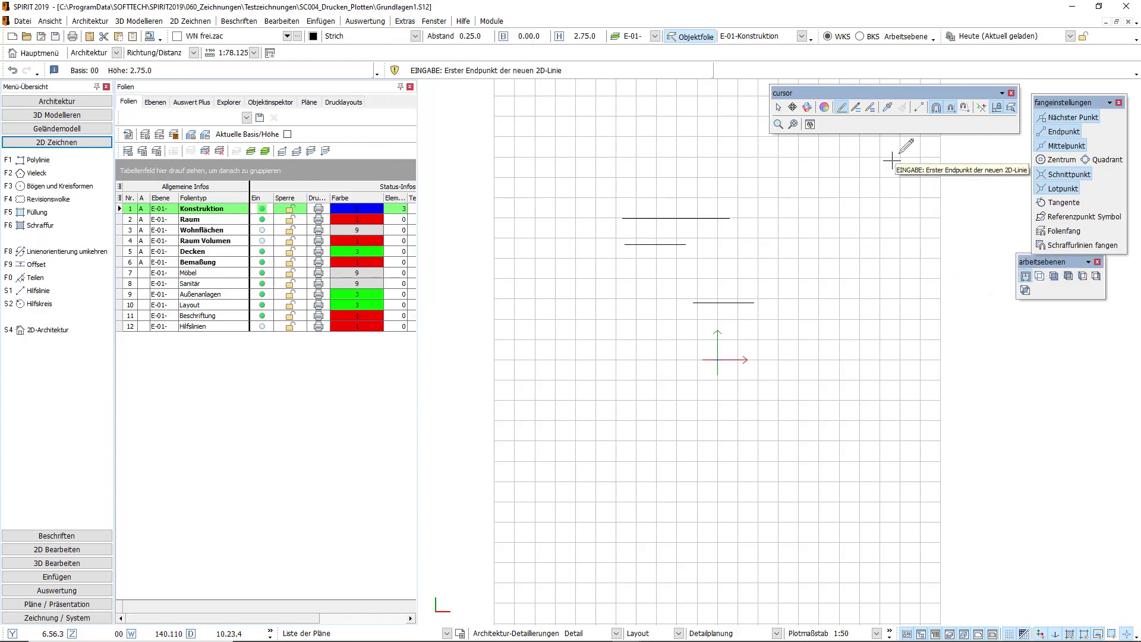
left_click(871, 108)
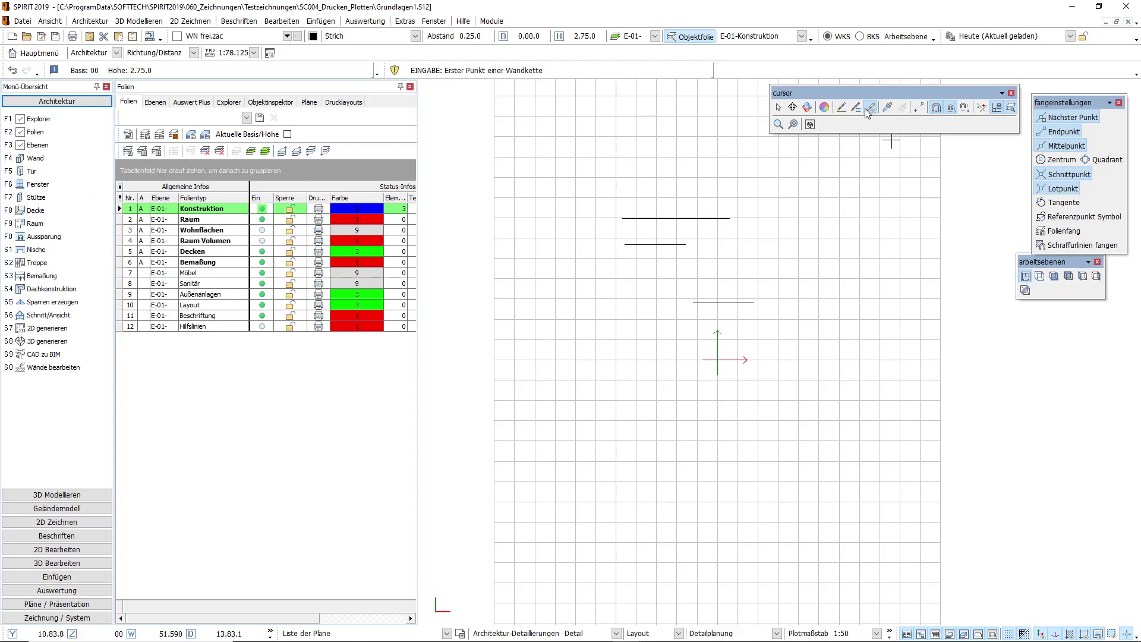
left_click(789, 206)
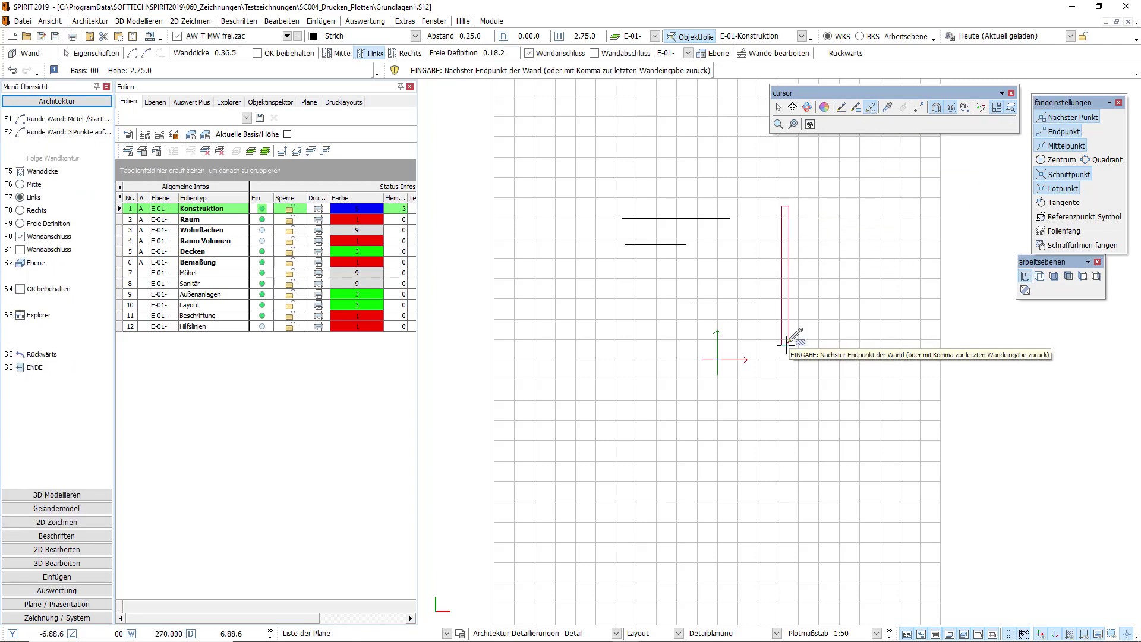
left_click(789, 344)
double_click(938, 332)
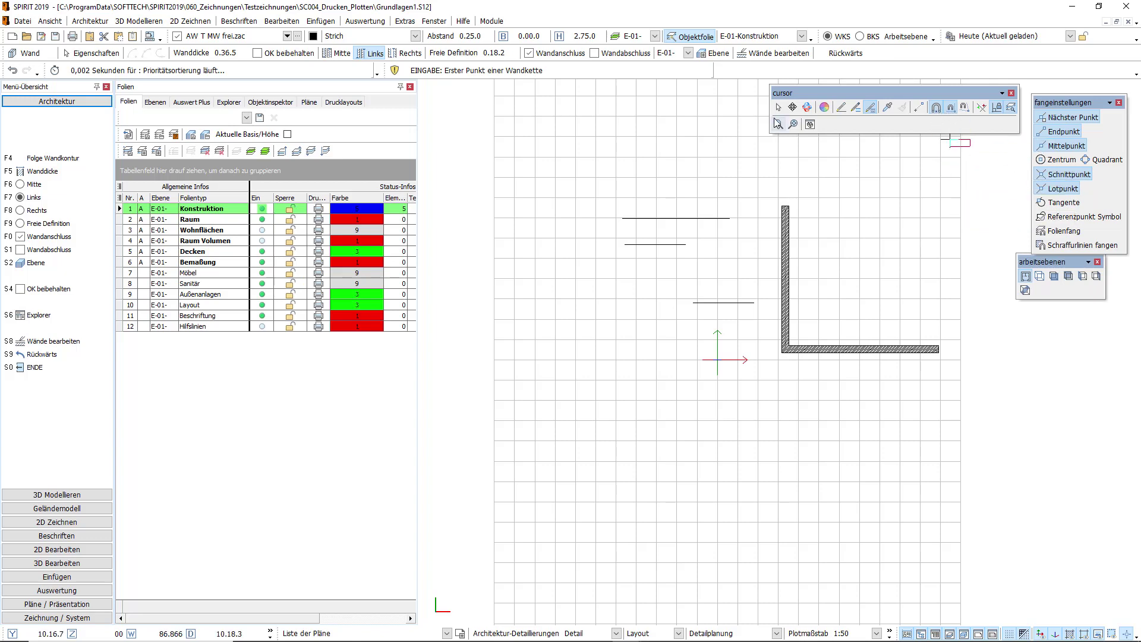
Step: Turn off Magnetcursor and abandon two attempts to extend a wall from the L's right end
left_click(936, 110)
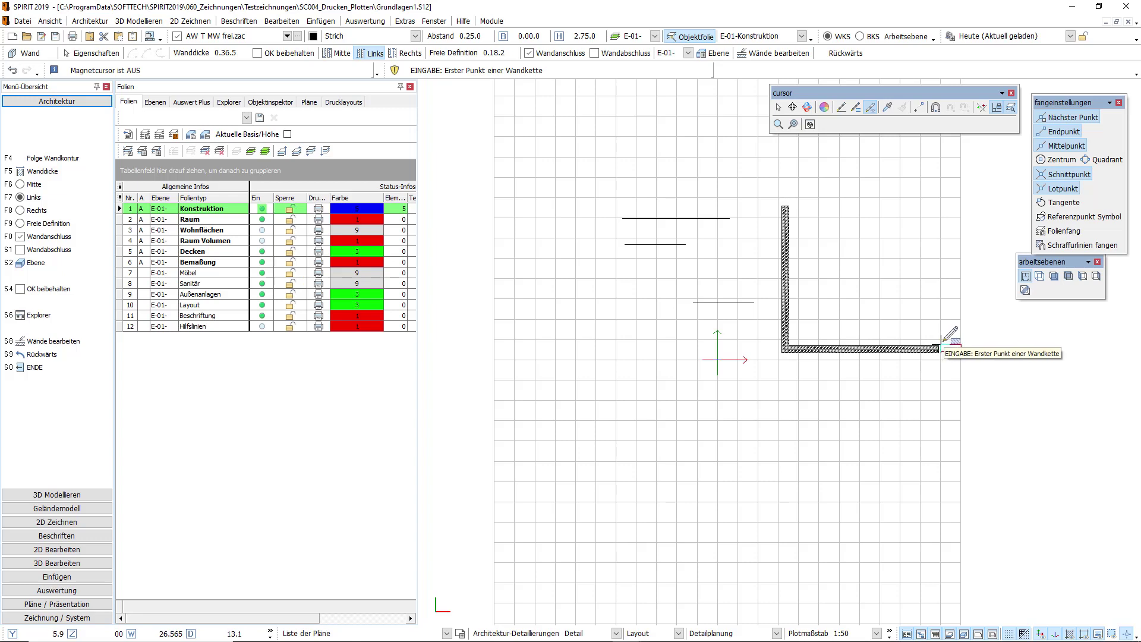
left_click(943, 340)
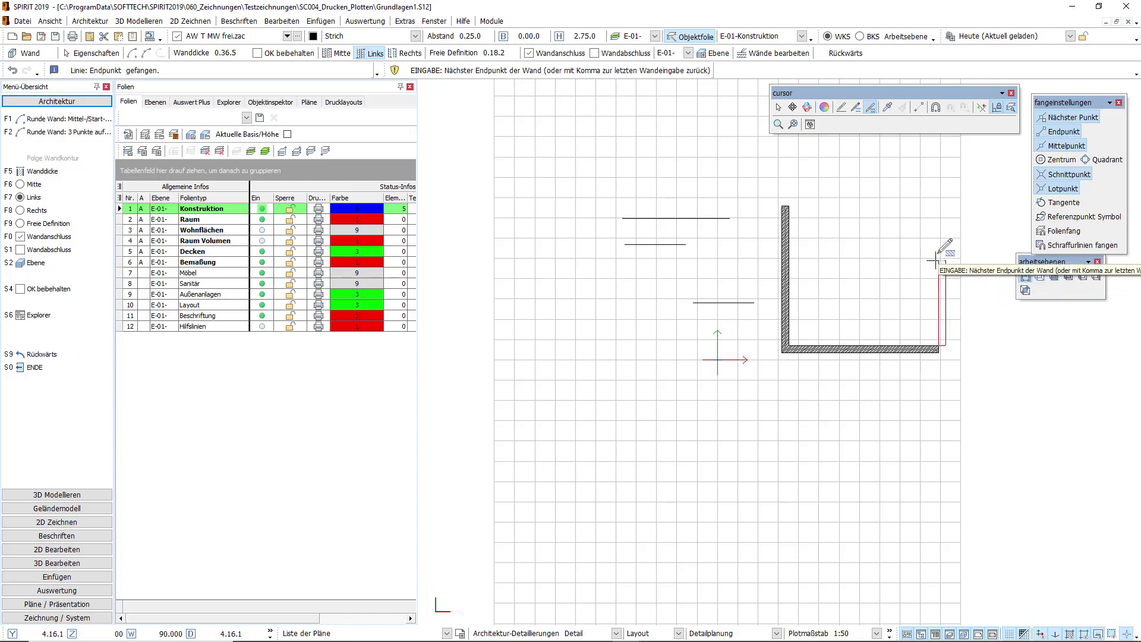
right_click(954, 287)
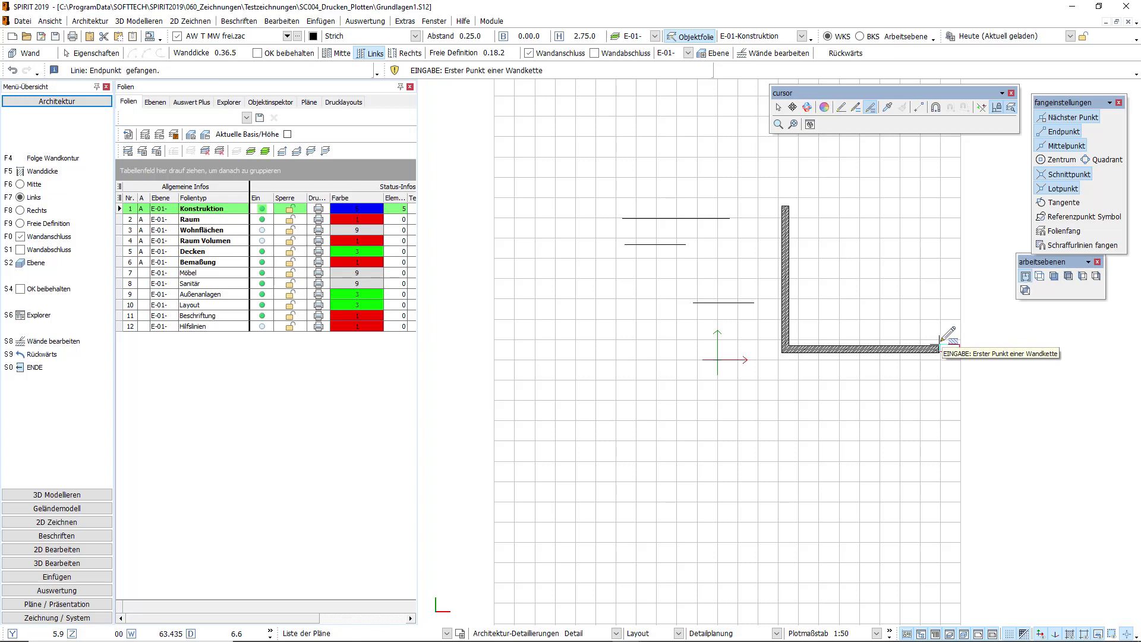
left_click(939, 342)
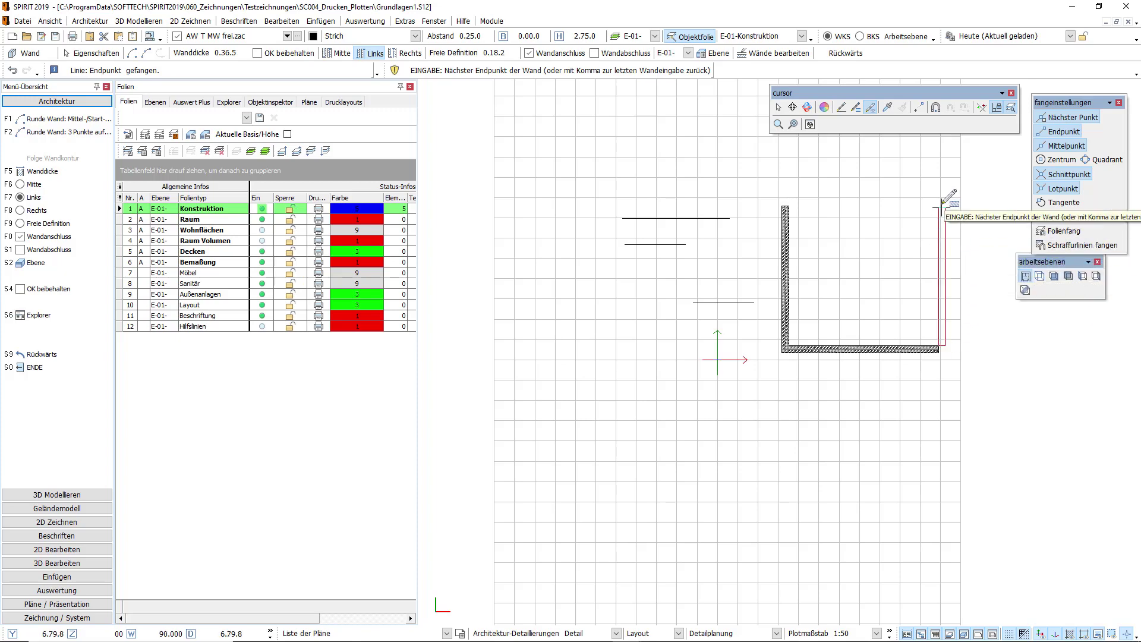
scroll(950, 217, "up", 3)
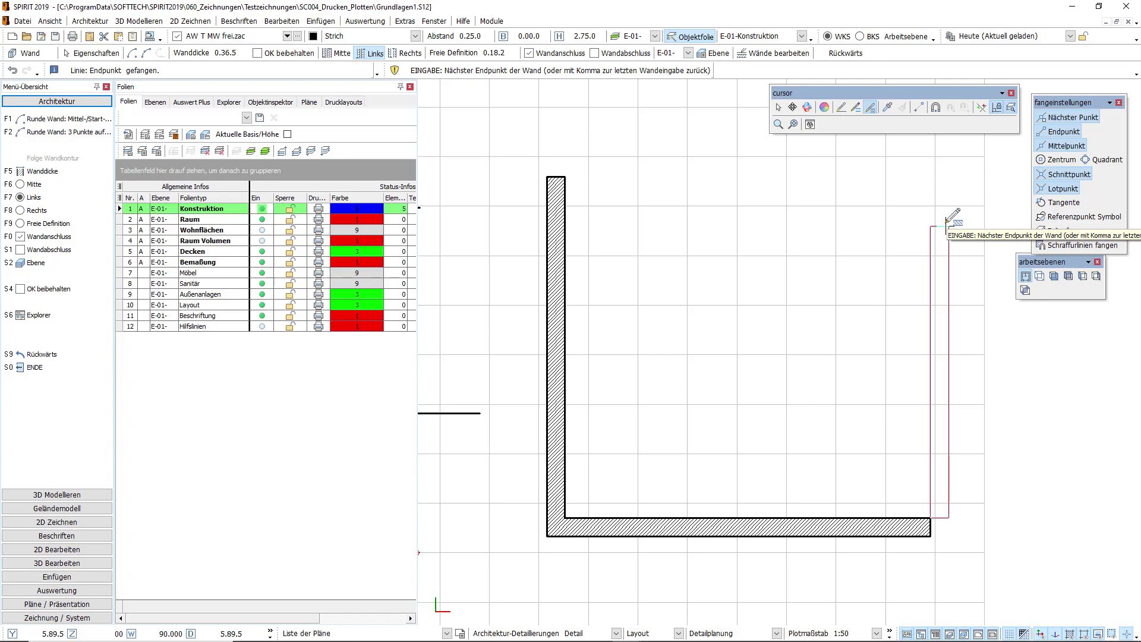
right_click(948, 221)
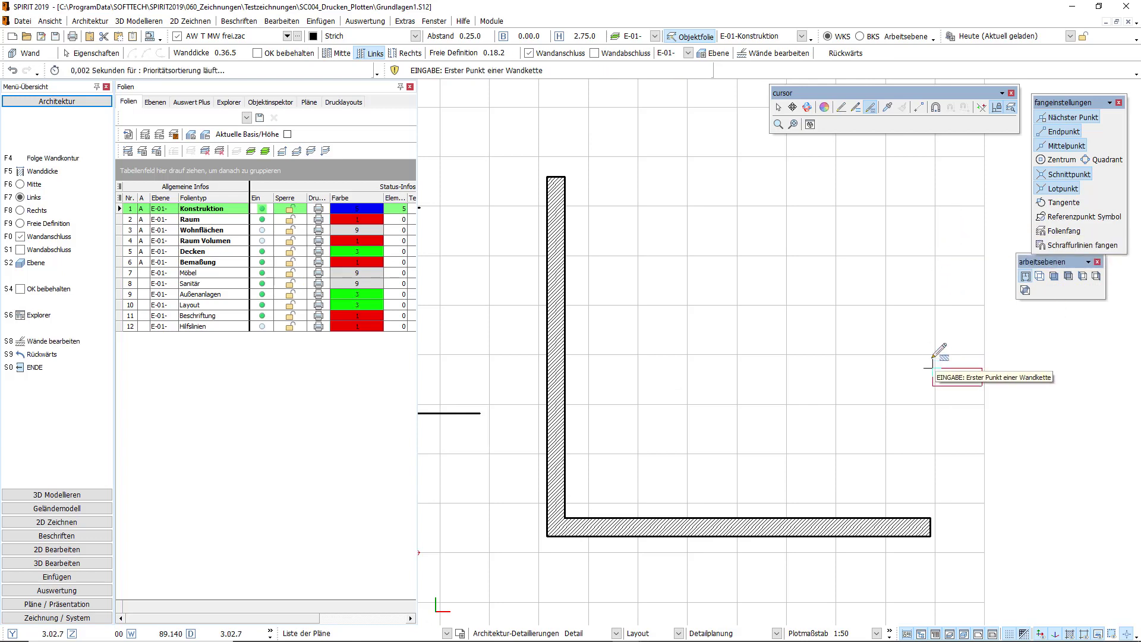
Step: Re-enable Magnetcursor and draw a top wall from the right helper-line intersection to the left wall
left_click(936, 108)
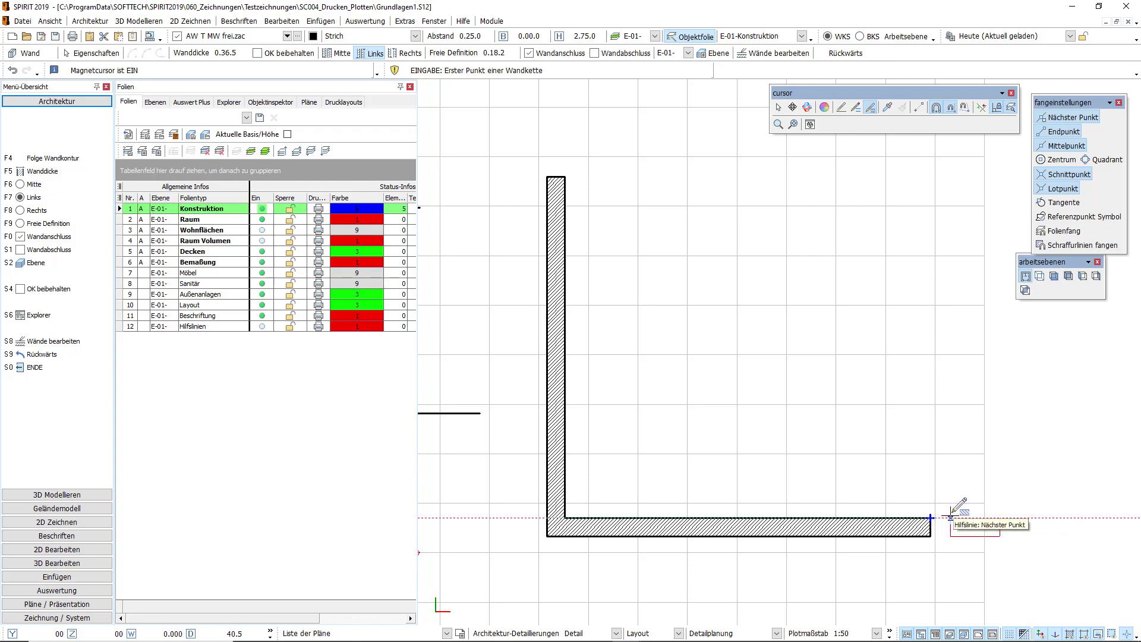
key("Escape")
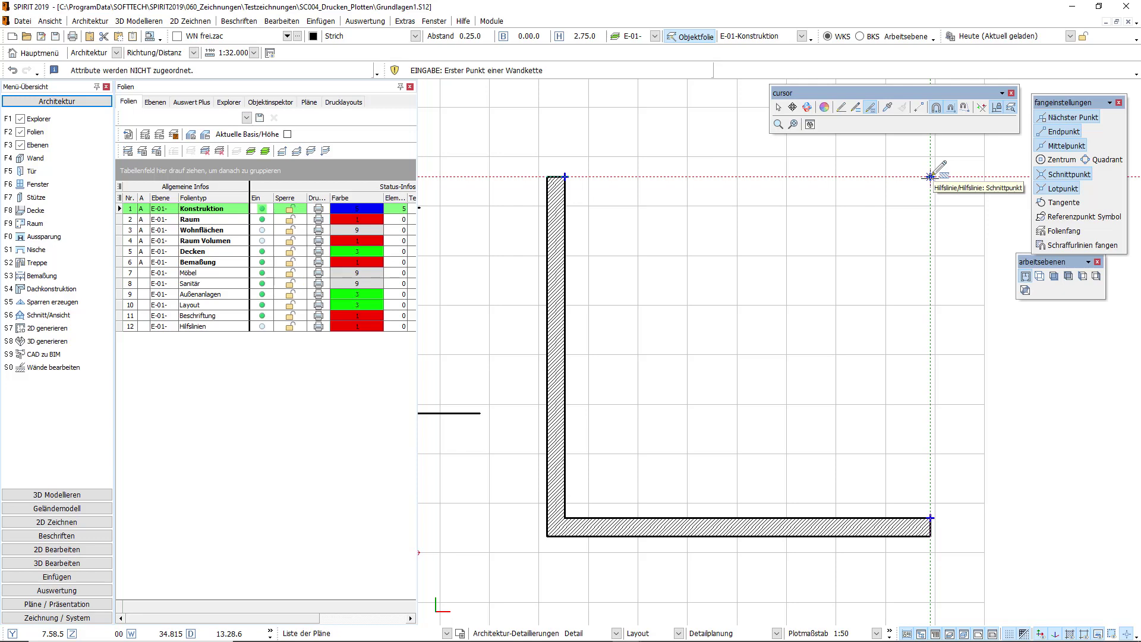
left_click(931, 177)
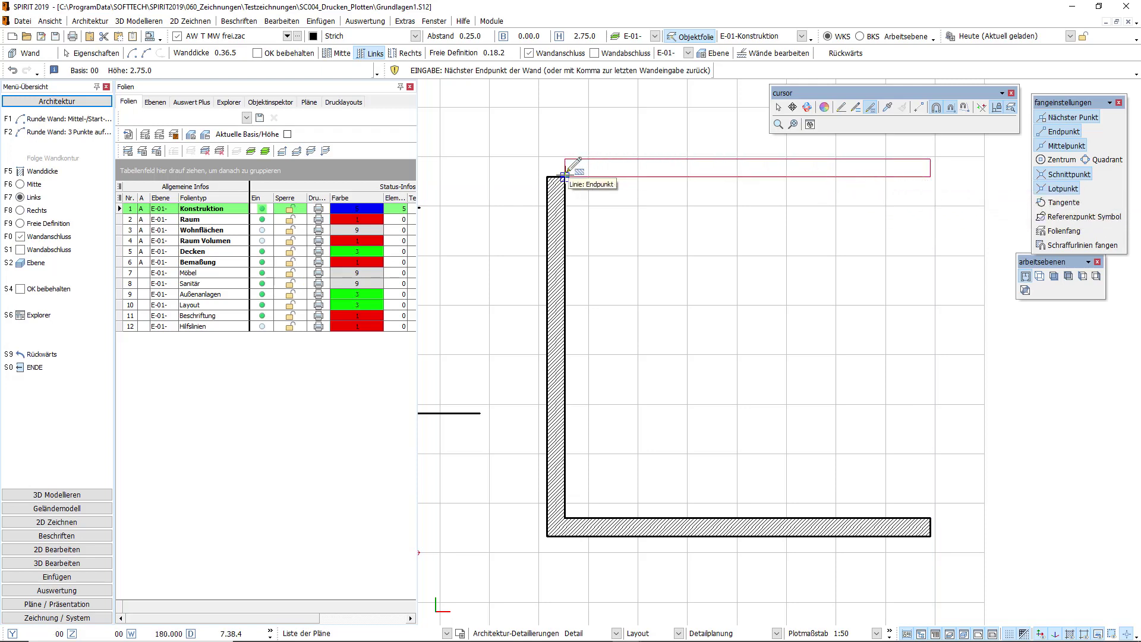
left_click(565, 176)
right_click(662, 249)
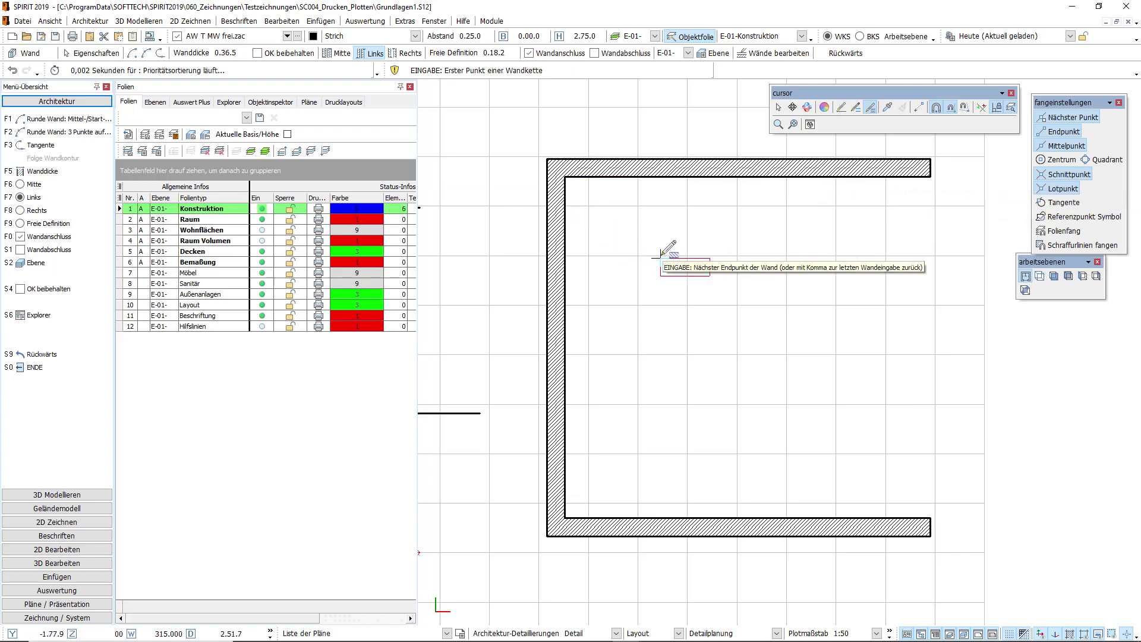
Step: Leave the wall tool with the select arrow and open the Extras menu
left_click(779, 107)
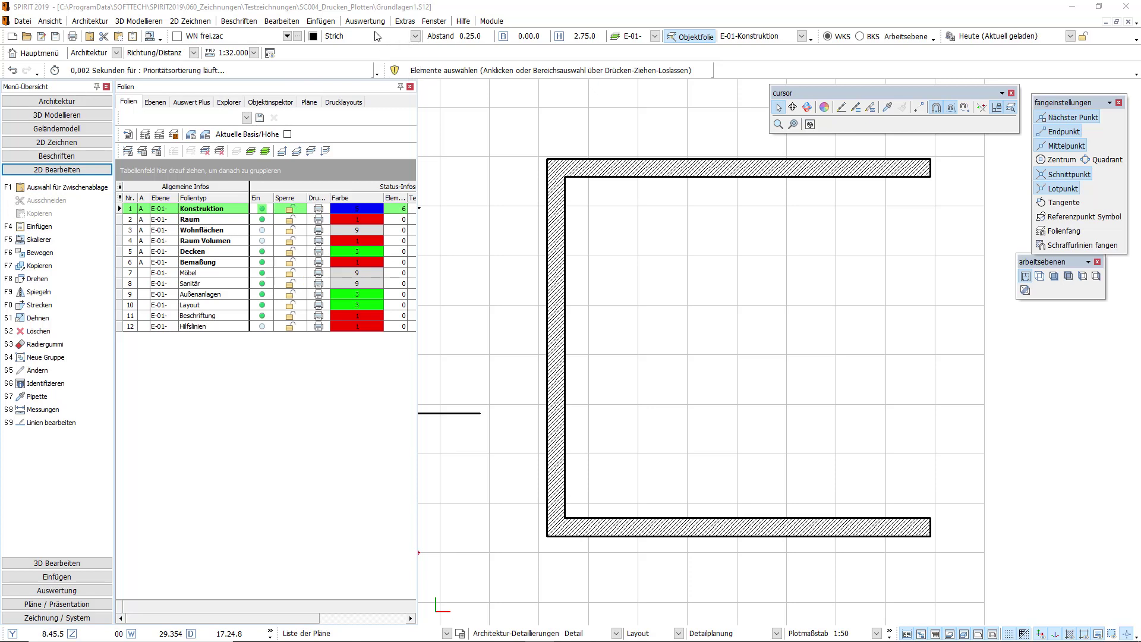
left_click(408, 22)
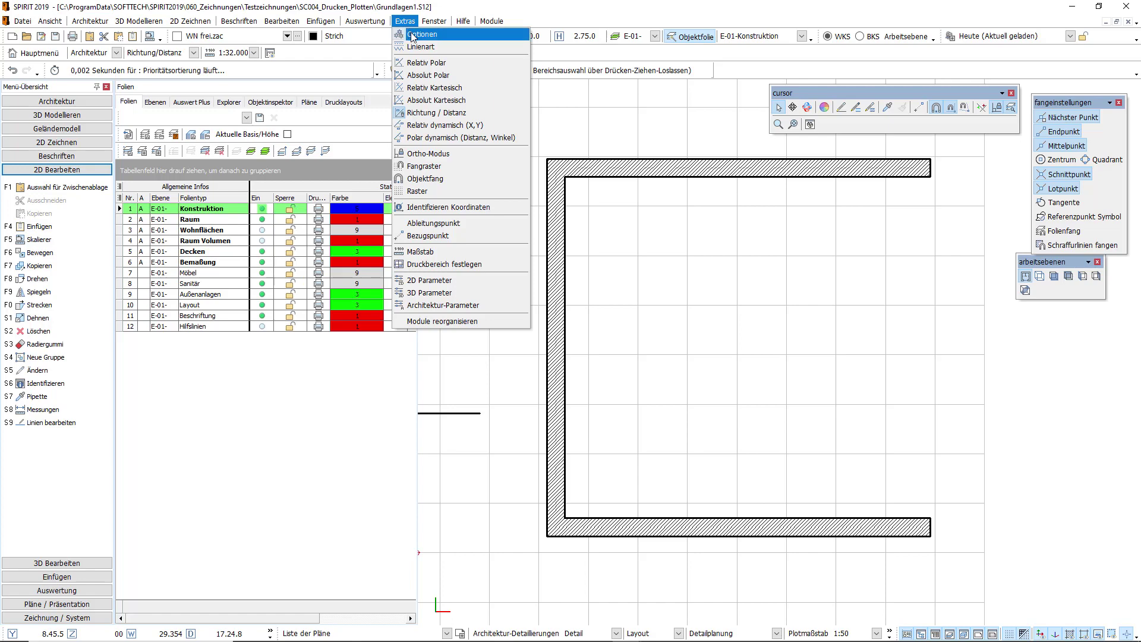
Step: In SPIRIT Optionen, collapse the System- and Zeichnungseinstellungen branches, leaving only Benutzereinstellungen expanded
left_click(414, 34)
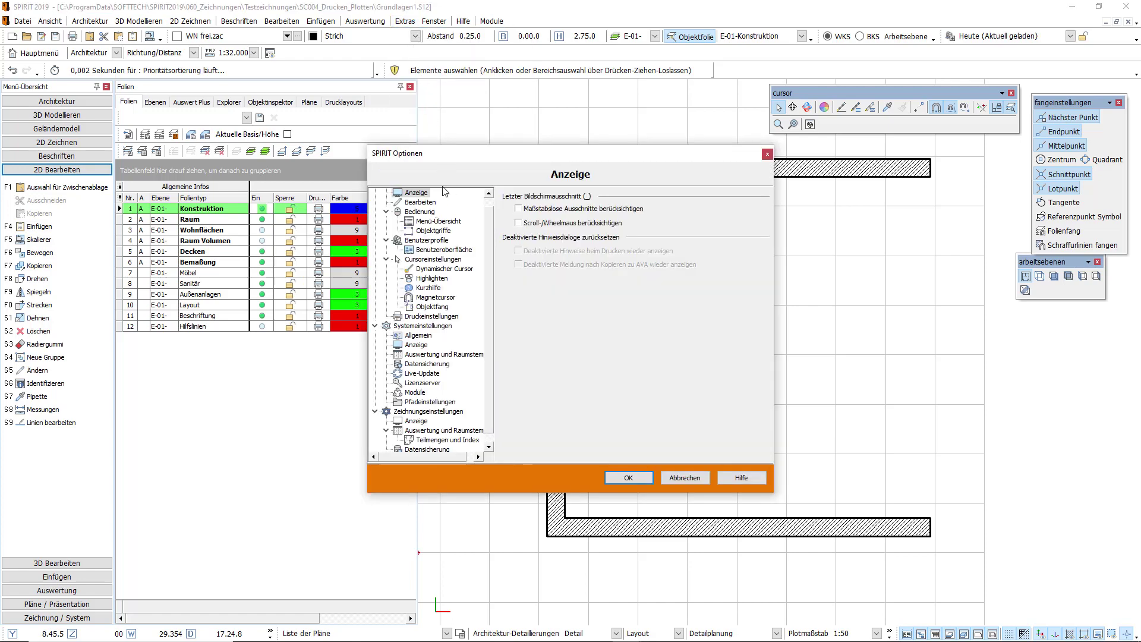
scroll(492, 227, "up", 1)
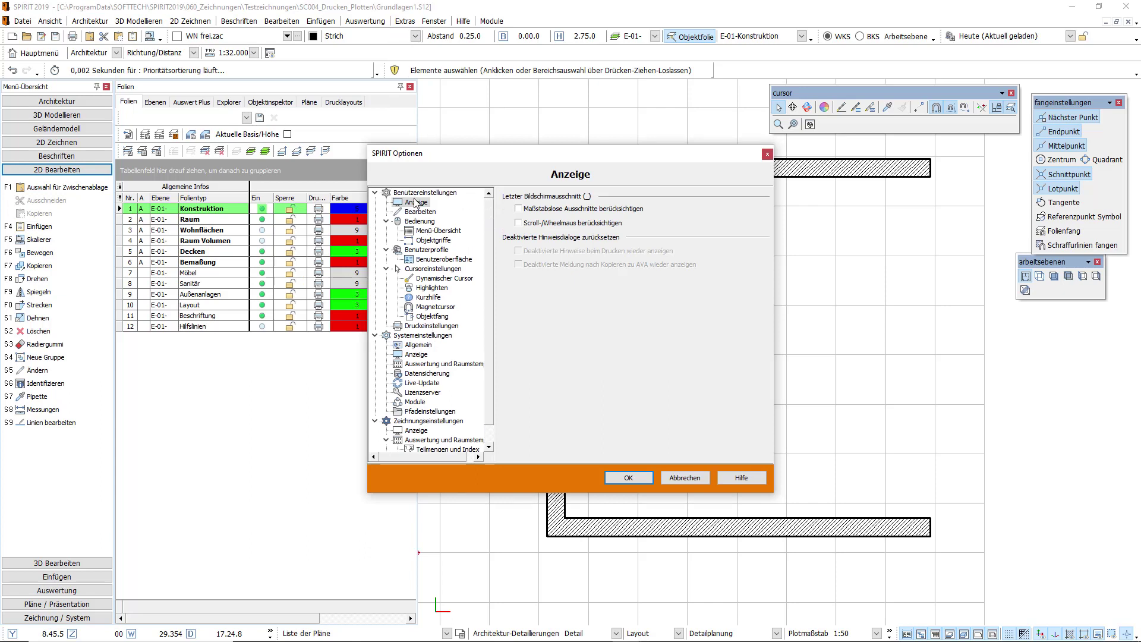
left_click(376, 194)
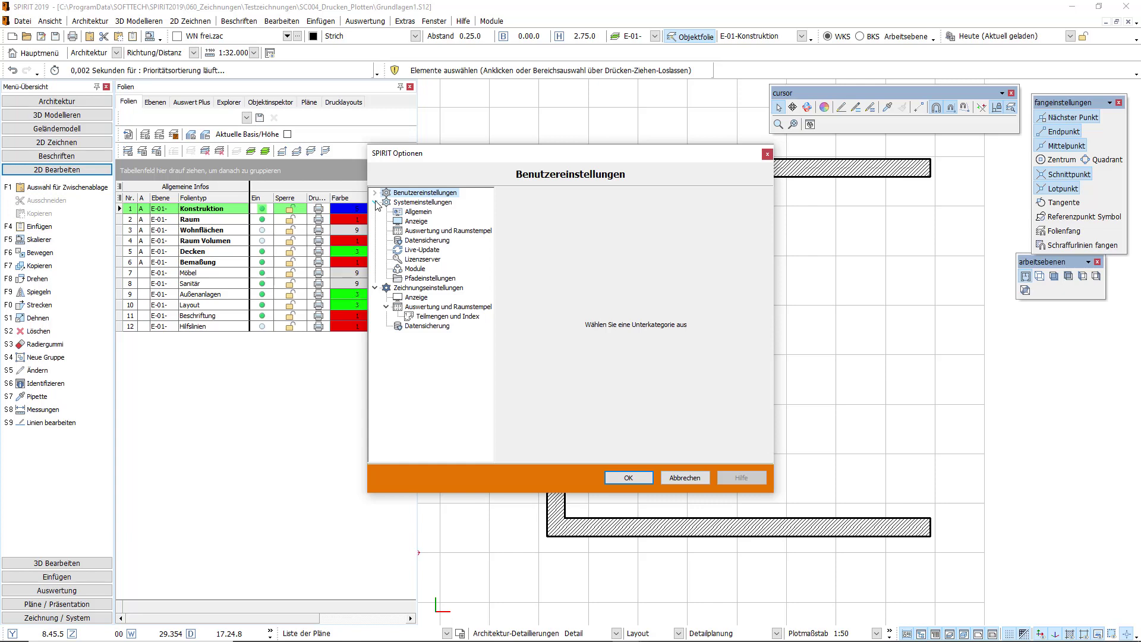
left_click(375, 203)
left_click(375, 212)
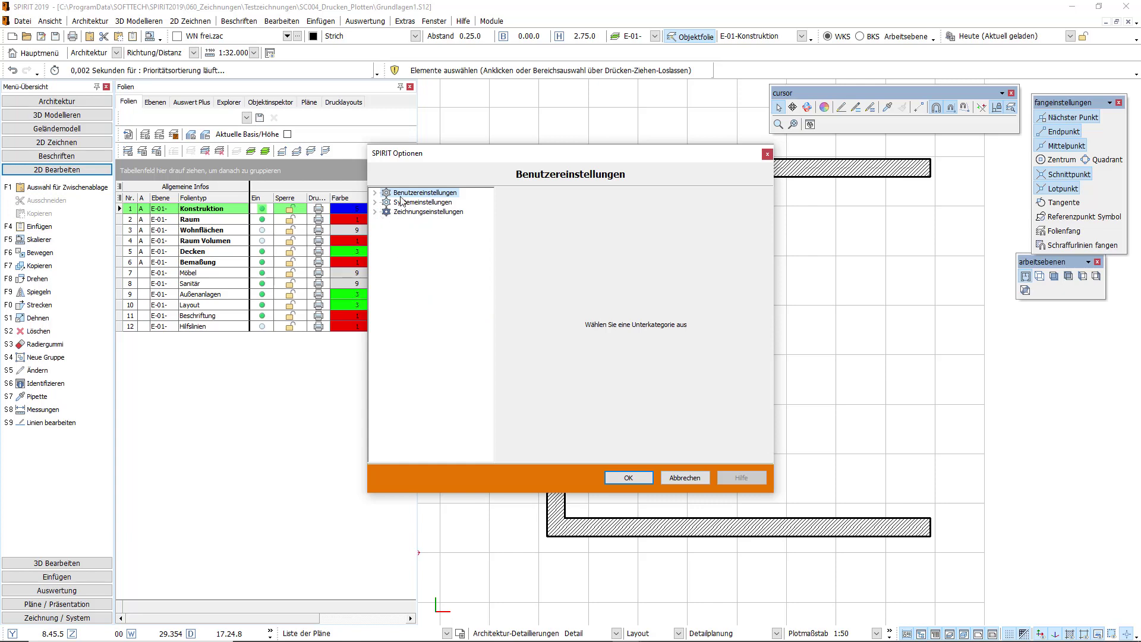
left_click(375, 193)
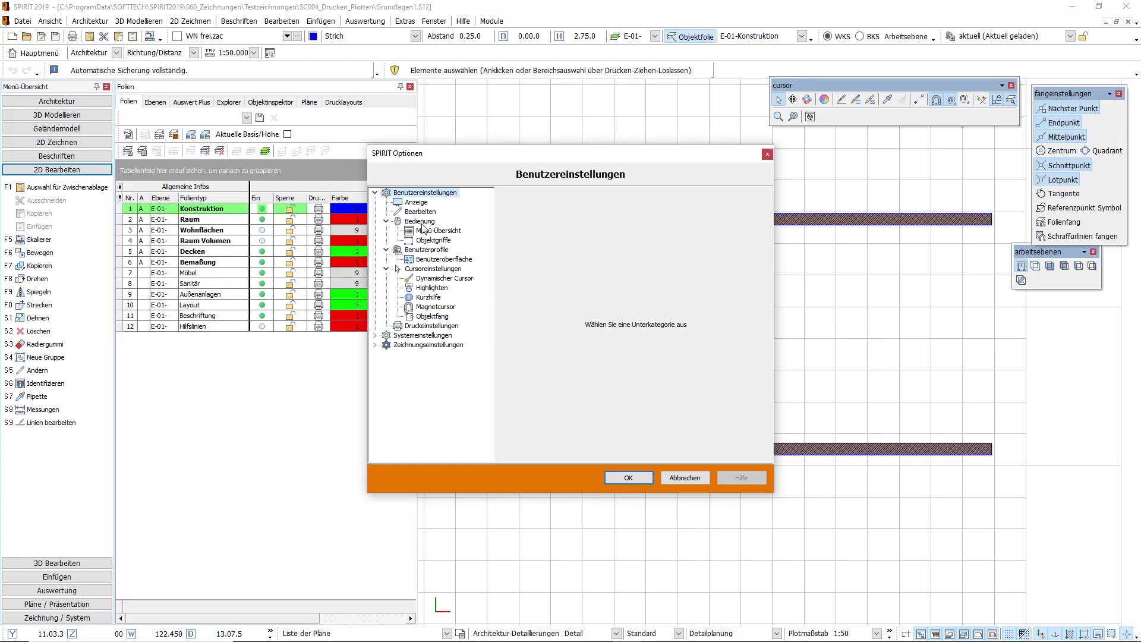
Step: In Benutzerprofile, create a new profile with the default name Unbenanntes Profil, then select Heute
left_click(426, 250)
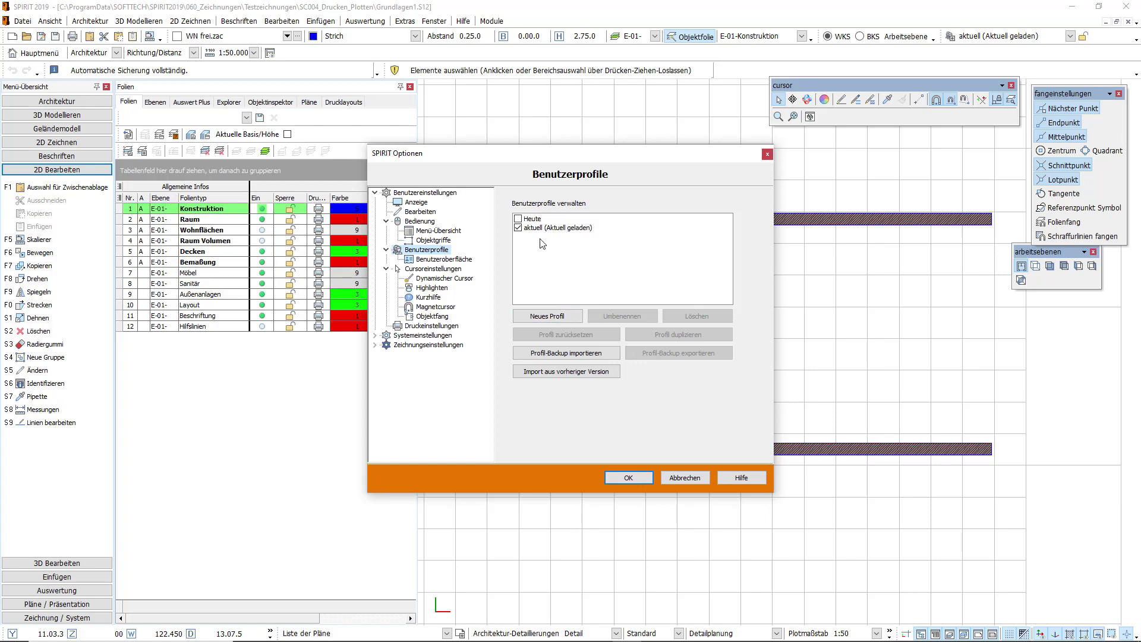
left_click(547, 316)
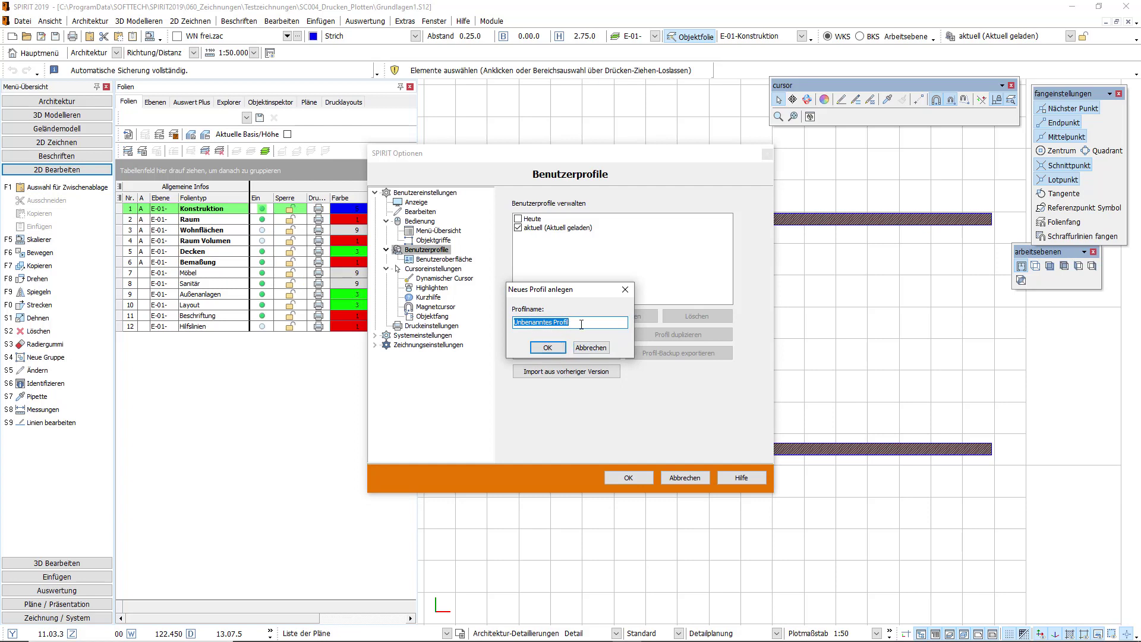
left_click(546, 349)
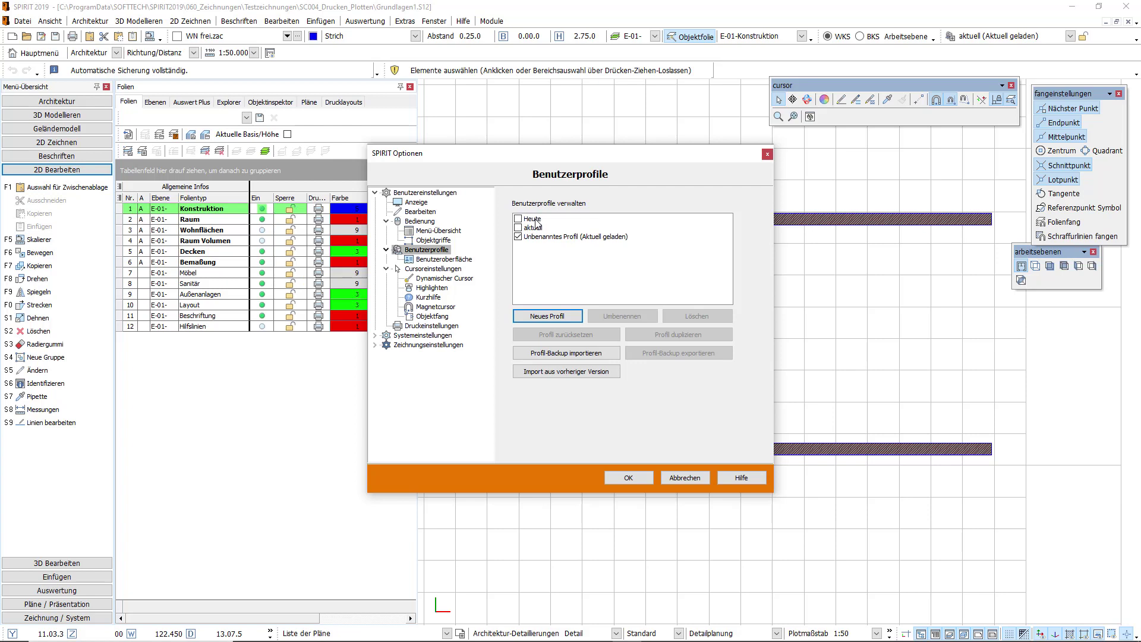
left_click(536, 219)
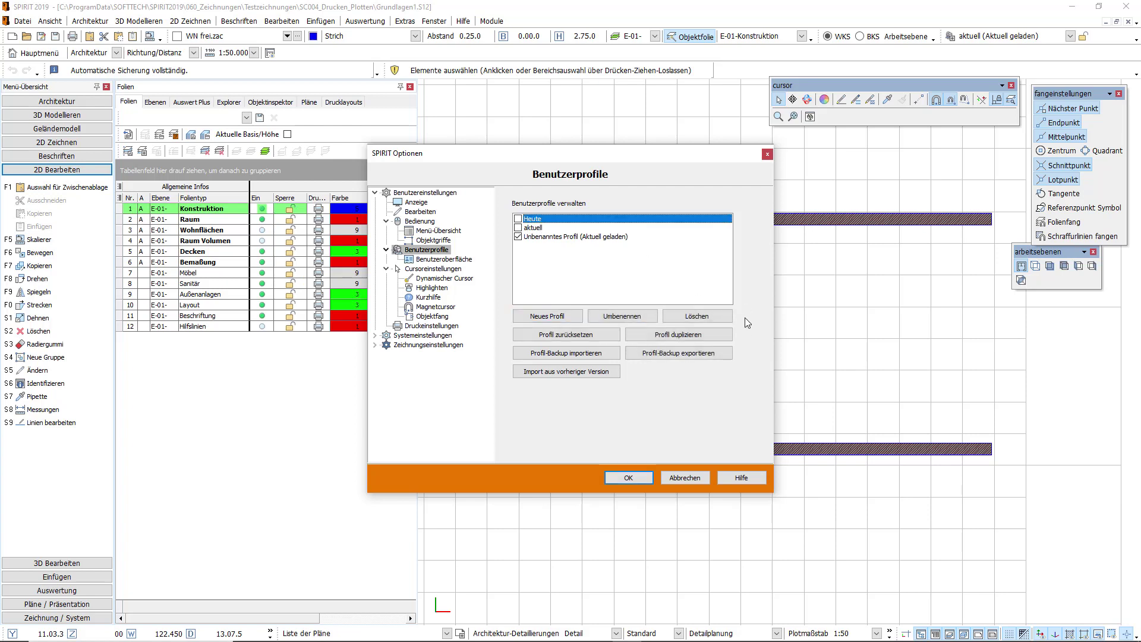
Step: Delete the Heute profile and rename the aktuell profile to the user's first name
left_click(698, 316)
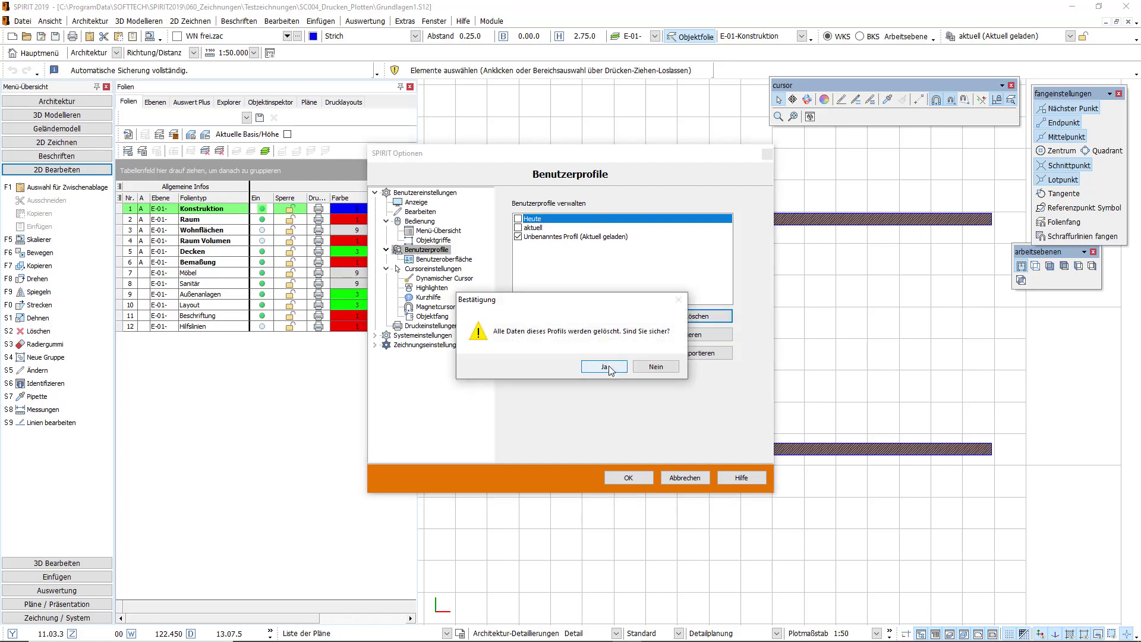
left_click(604, 367)
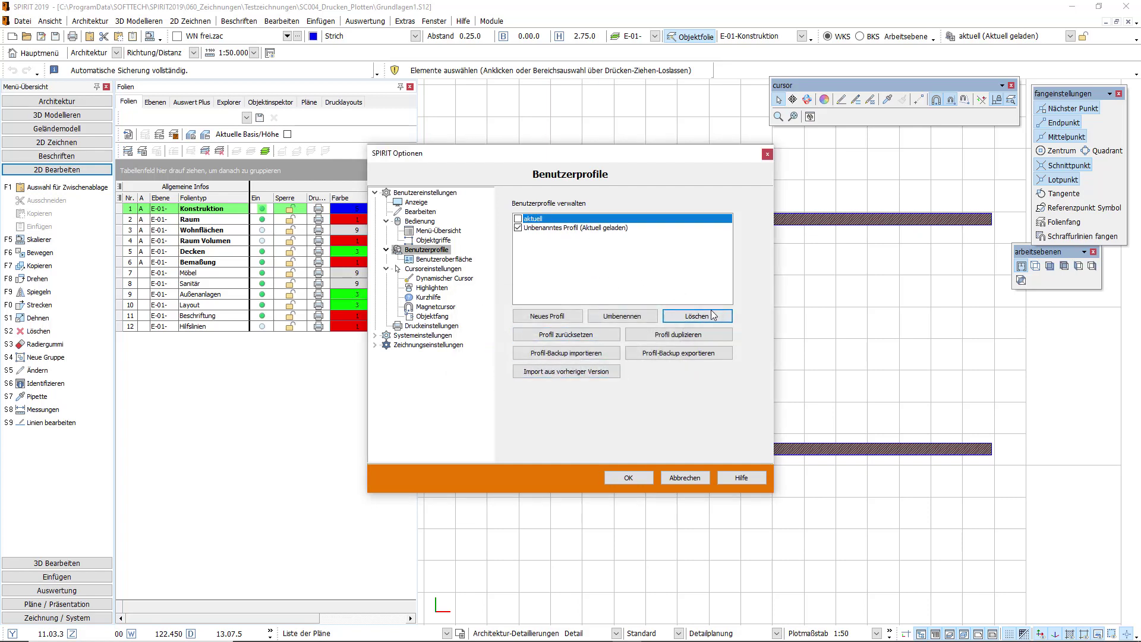
left_click(619, 317)
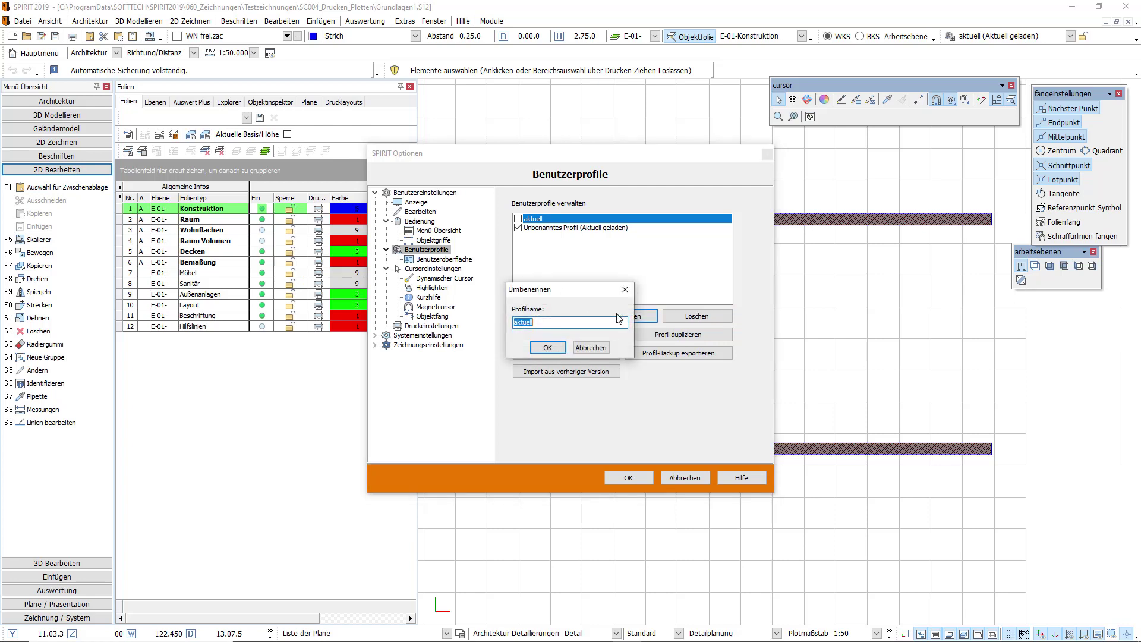
type("elke")
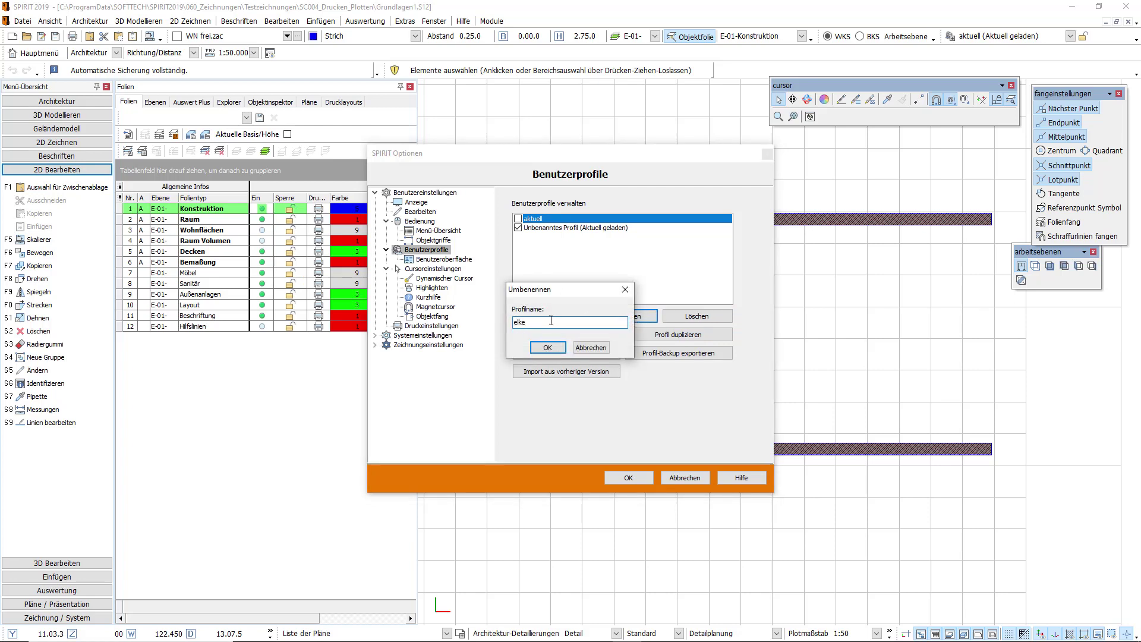
left_click(548, 348)
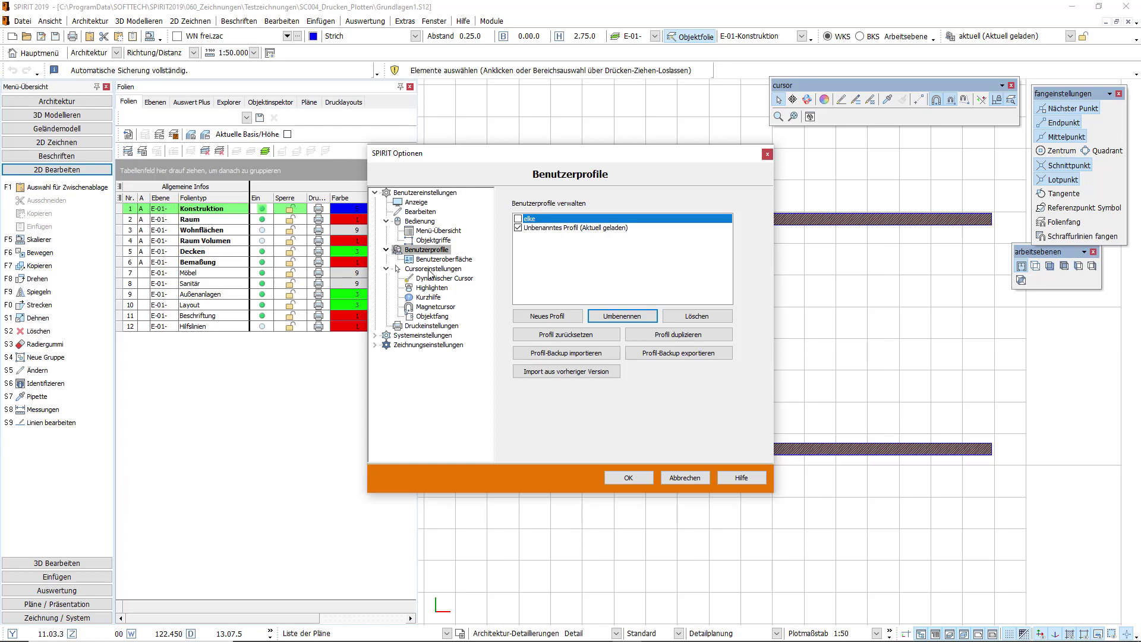
Step: Browse the Dynamischer Cursor and Magnetcursor user settings pages
left_click(430, 270)
left_click(437, 279)
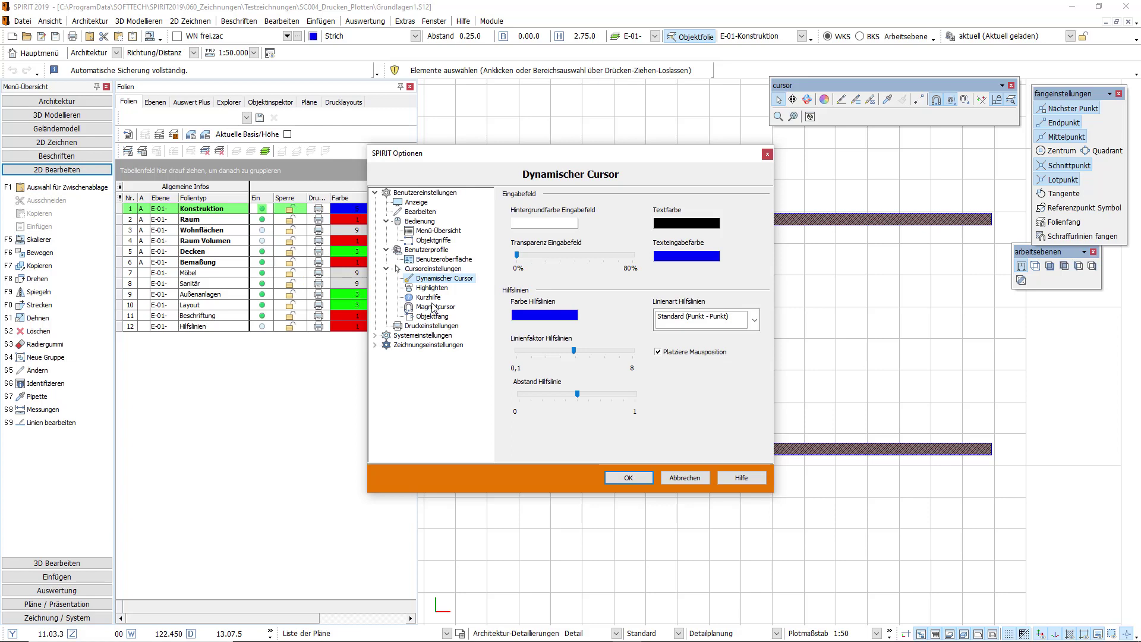
left_click(437, 308)
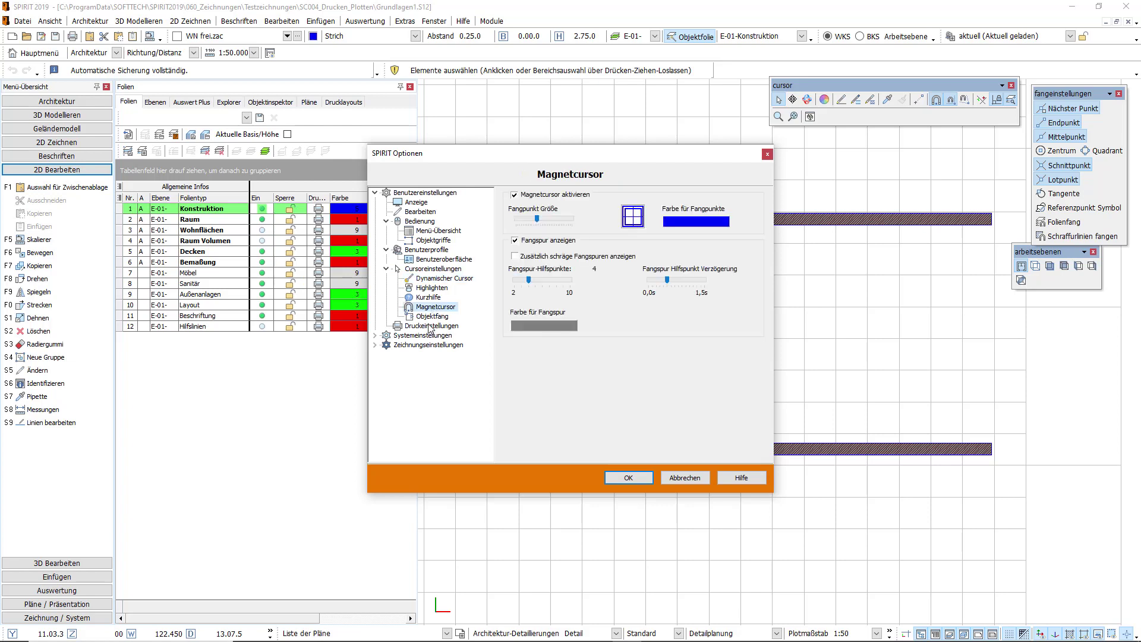
left_click(375, 193)
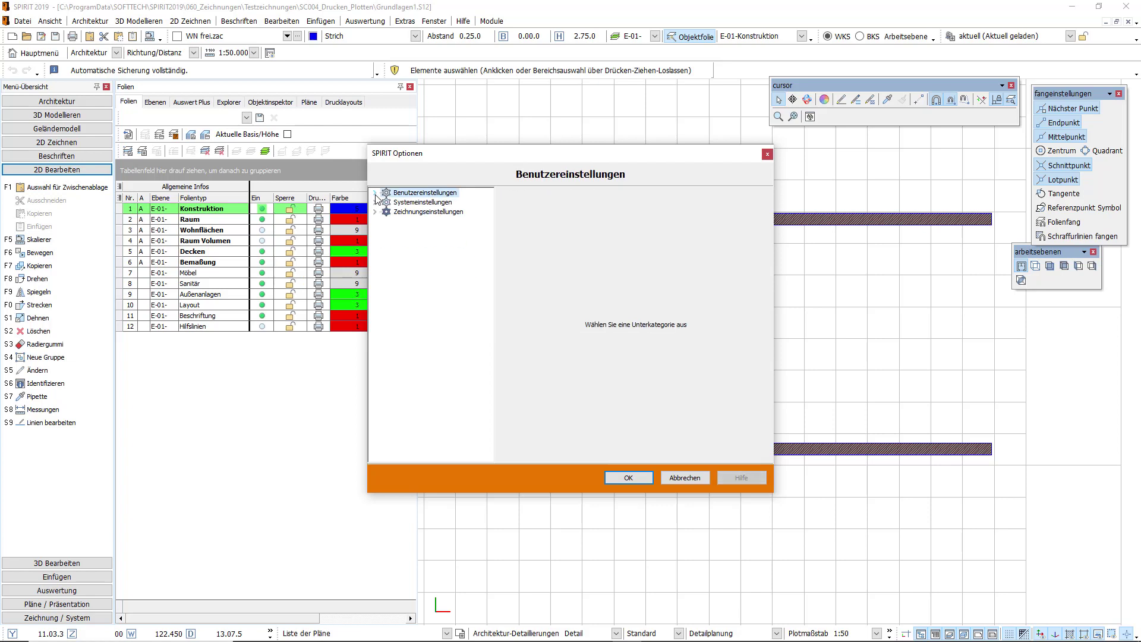
Step: Review the System Datensicherung backup retention settings, then select Zeichnungseinstellungen
left_click(426, 203)
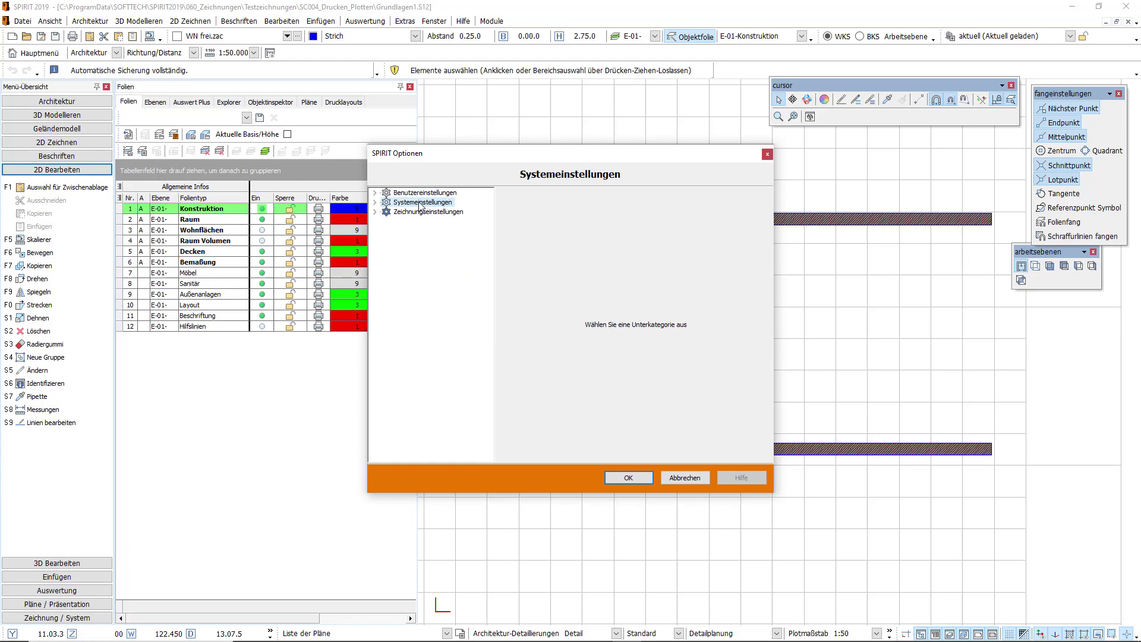
left_click(375, 203)
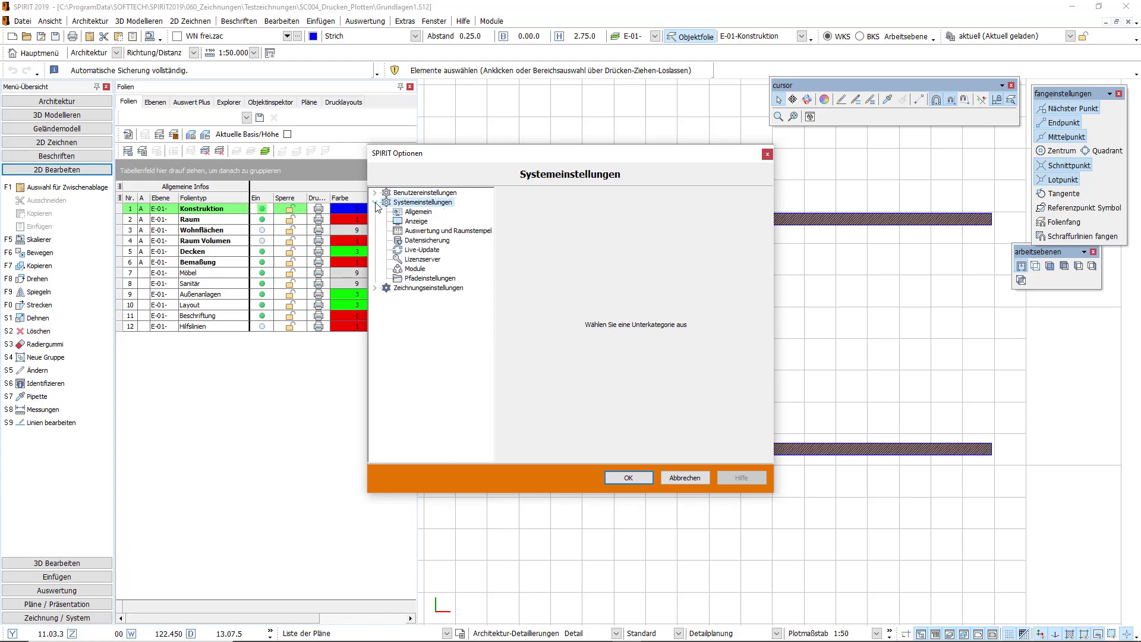
left_click(423, 241)
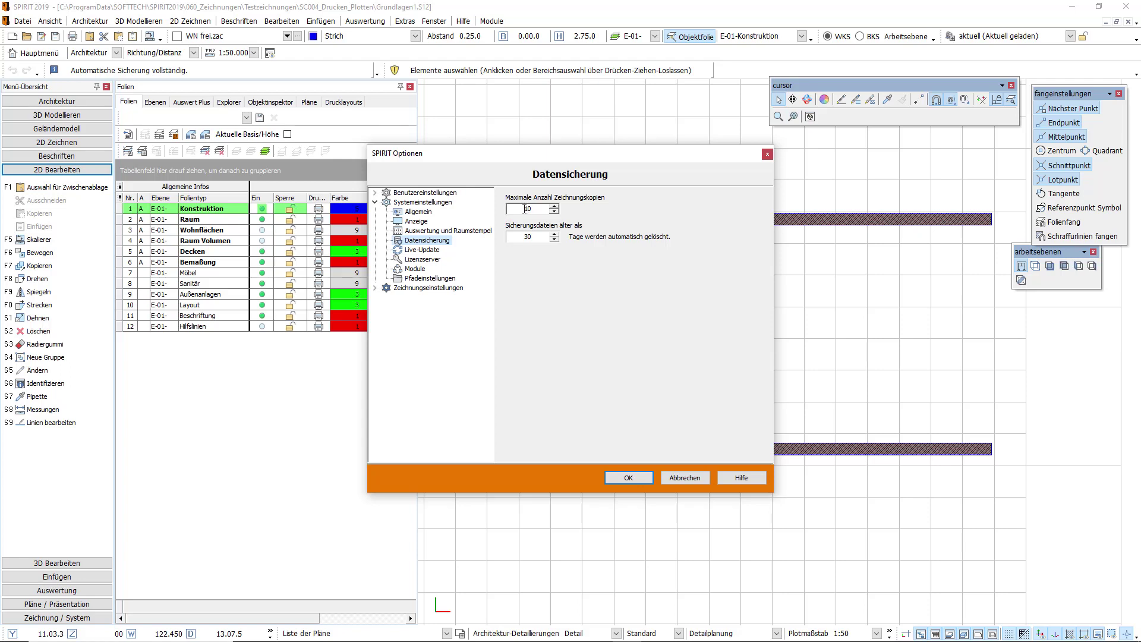
left_click(523, 237)
left_click(377, 203)
left_click(413, 193)
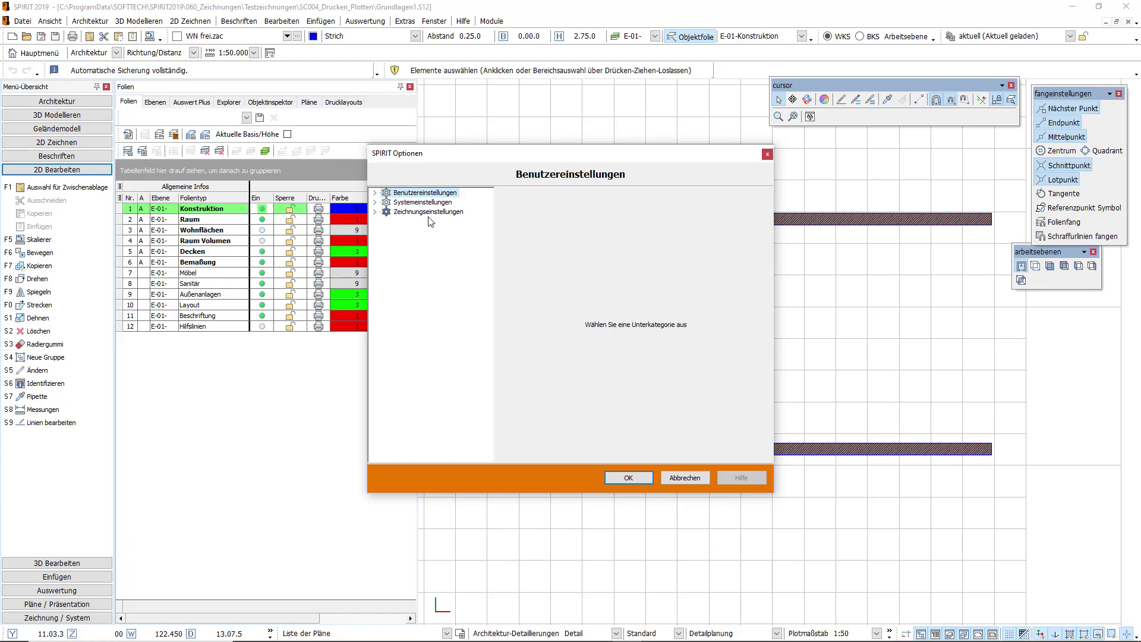
left_click(419, 215)
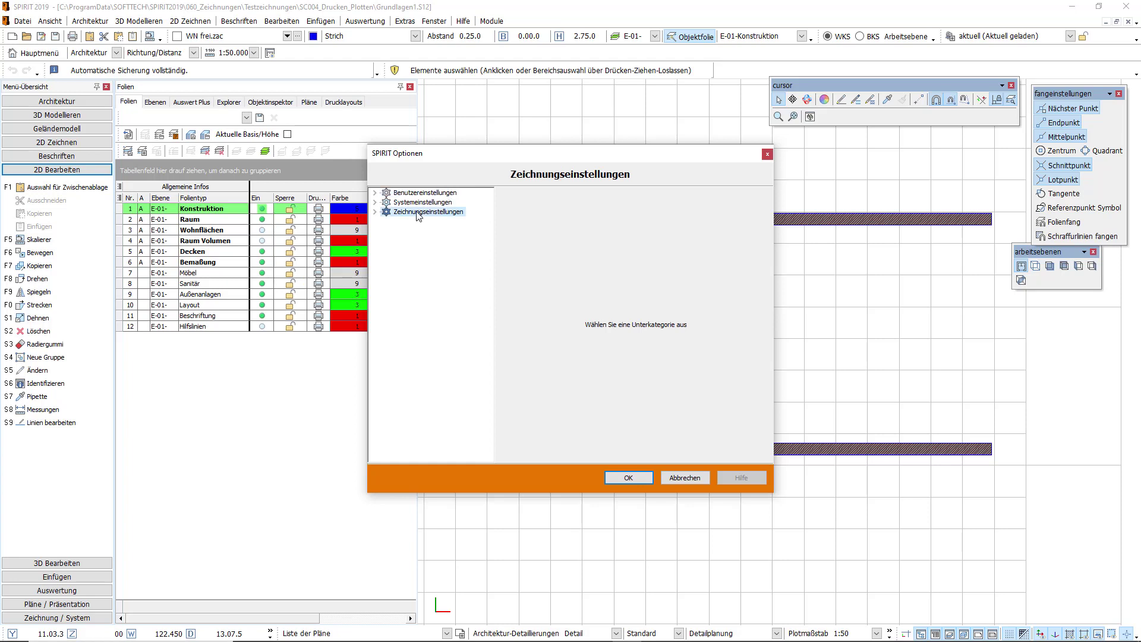
Step: Set the drawing screen background colour on the Anzeige page to black
left_click(376, 213)
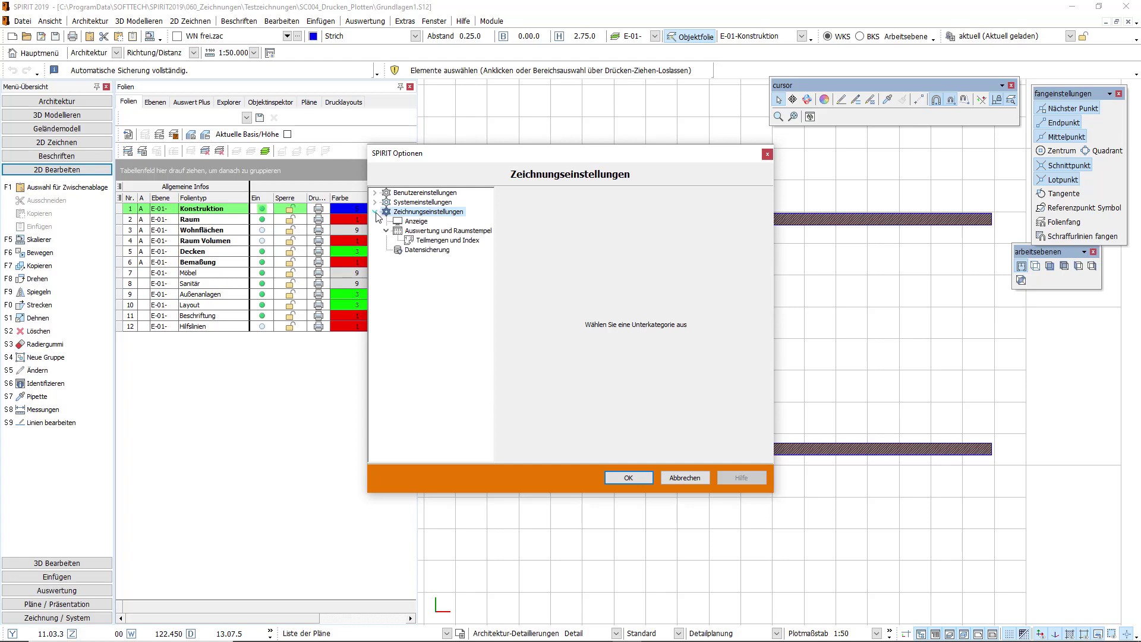
left_click(418, 222)
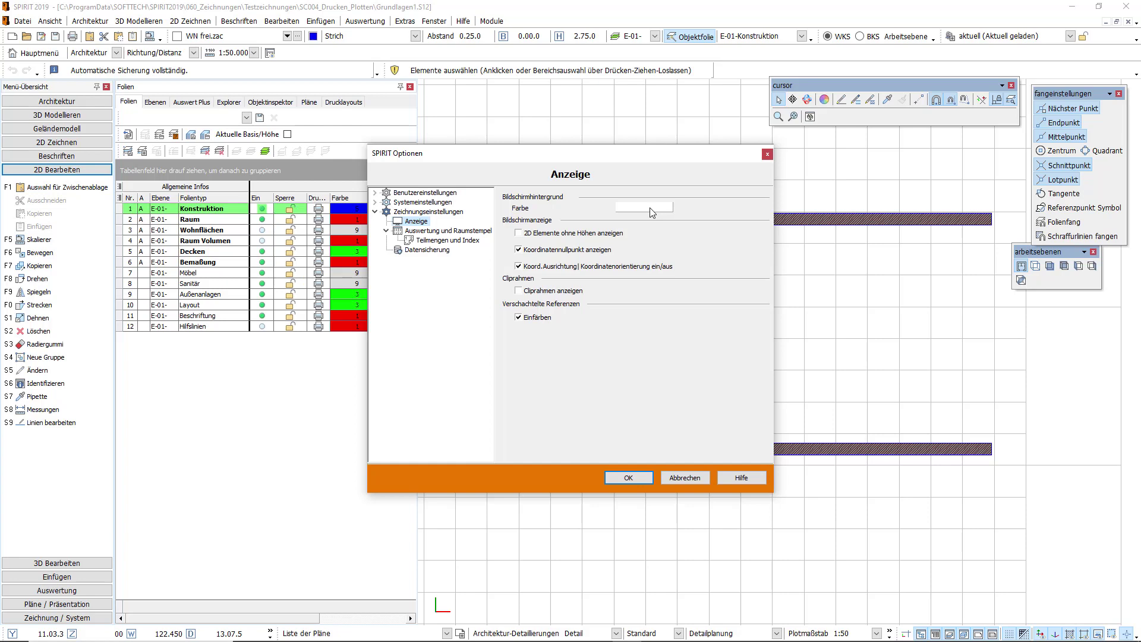
left_click(649, 210)
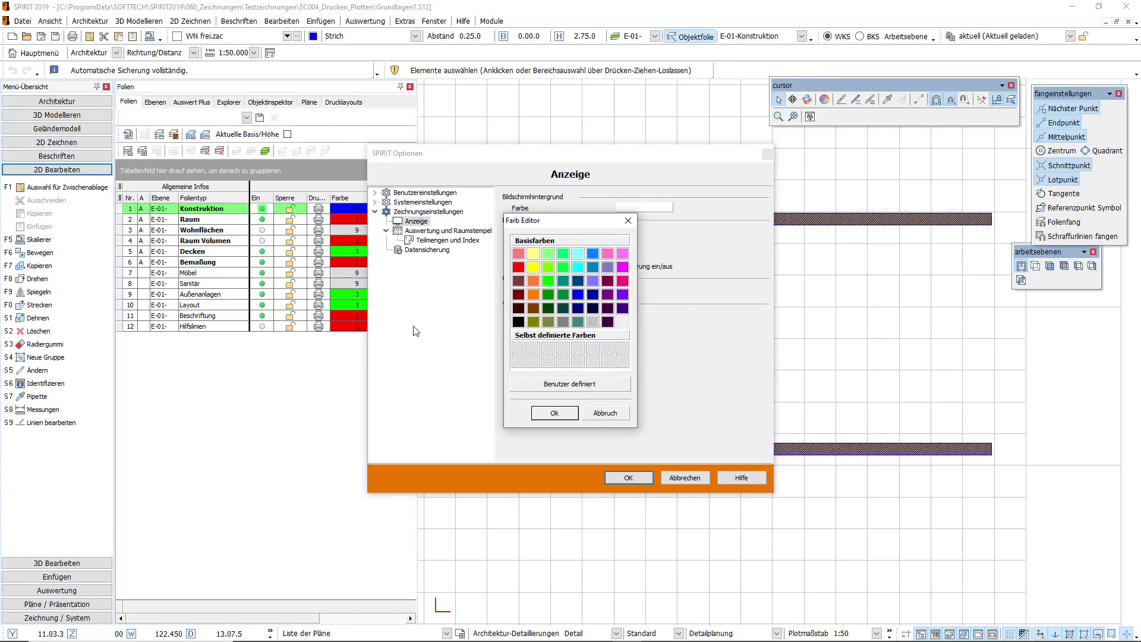
left_click(520, 324)
left_click(554, 414)
left_click(557, 413)
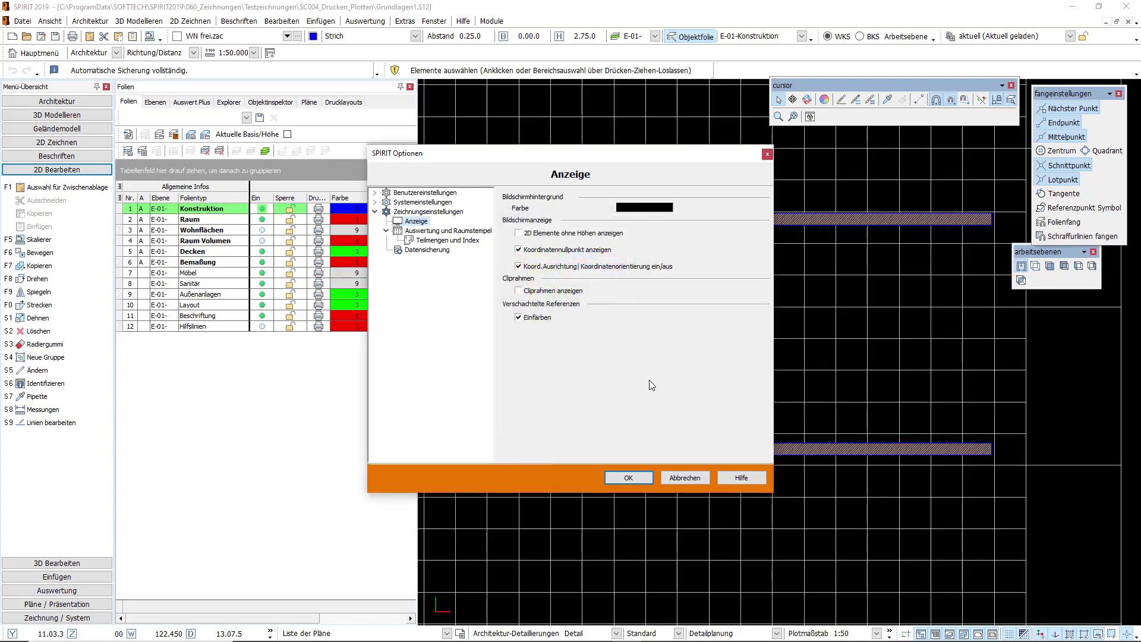
Step: Check the drawing's 10-minute autosave under Datensicherung, then collapse Zeichnungseinstellungen
left_click(428, 250)
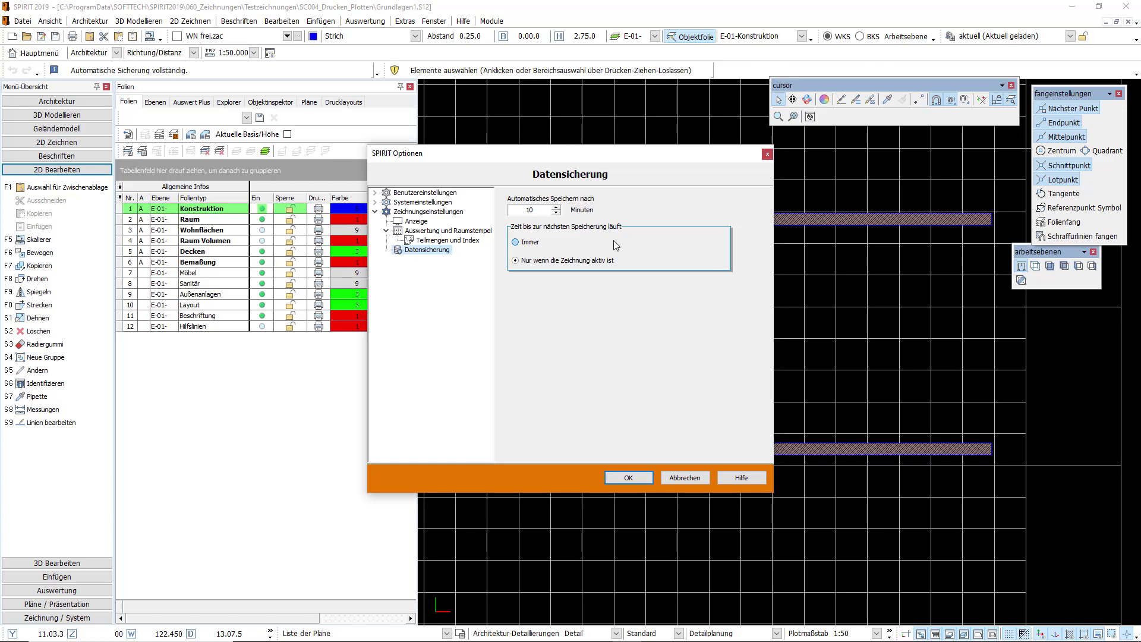
left_click(376, 212)
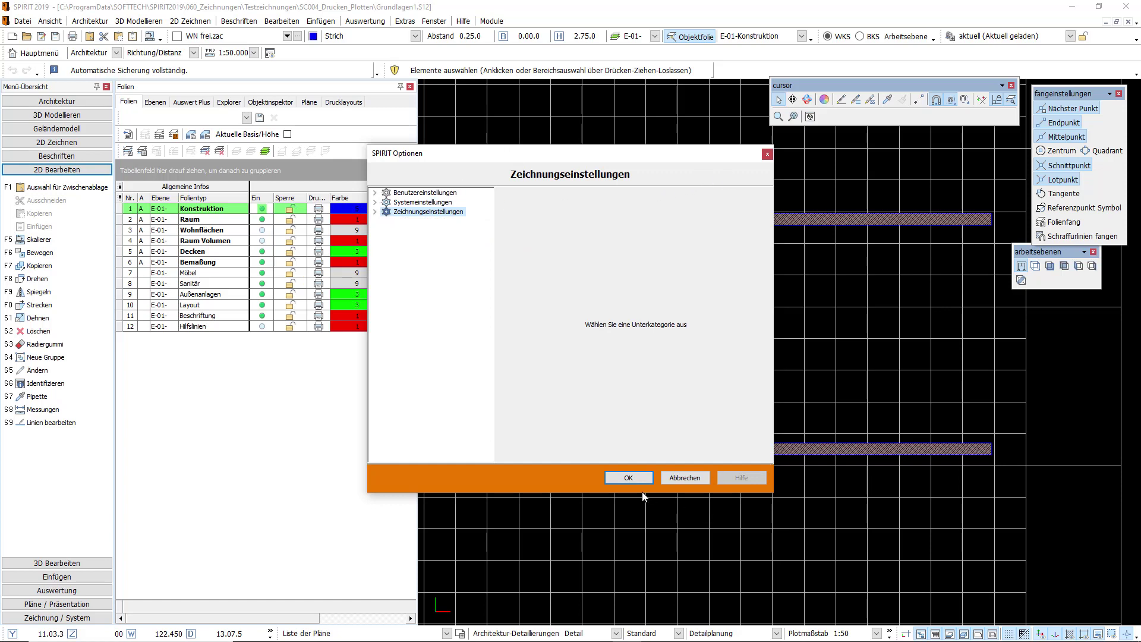
Step: Accept the changed options with OK and close the SPIRIT Optionen dialog
left_click(629, 477)
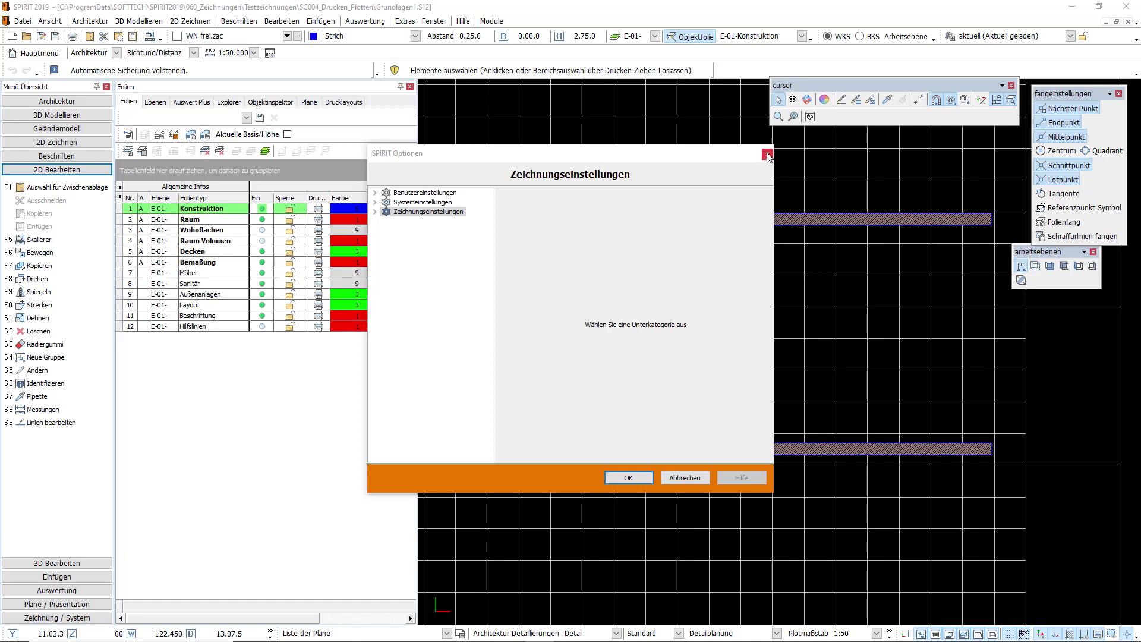
left_click(767, 155)
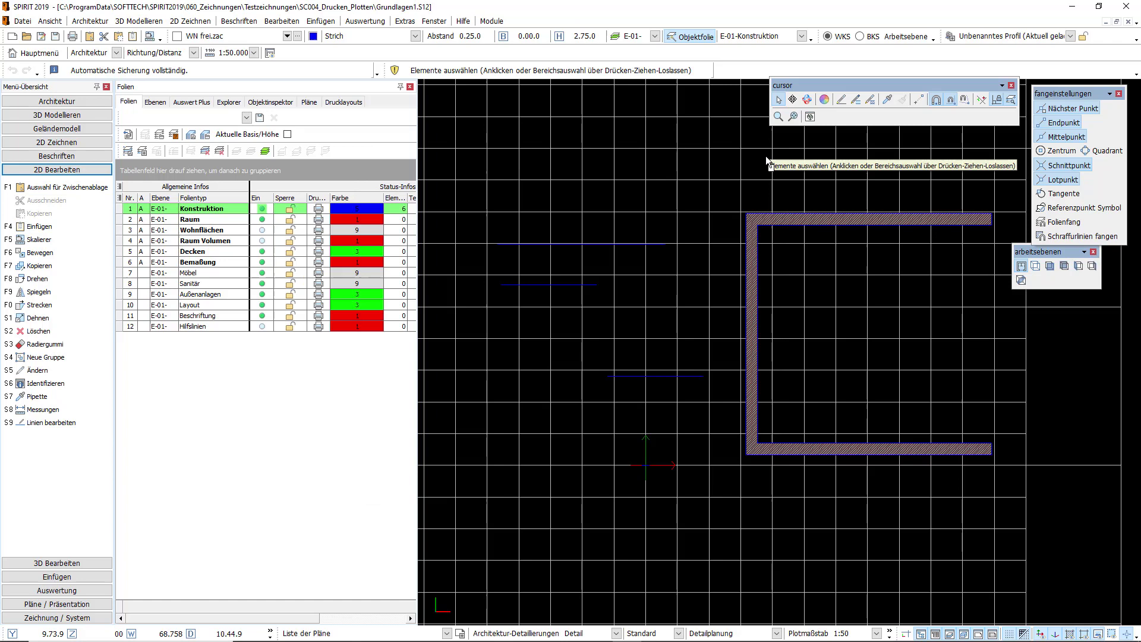
left_click(22, 22)
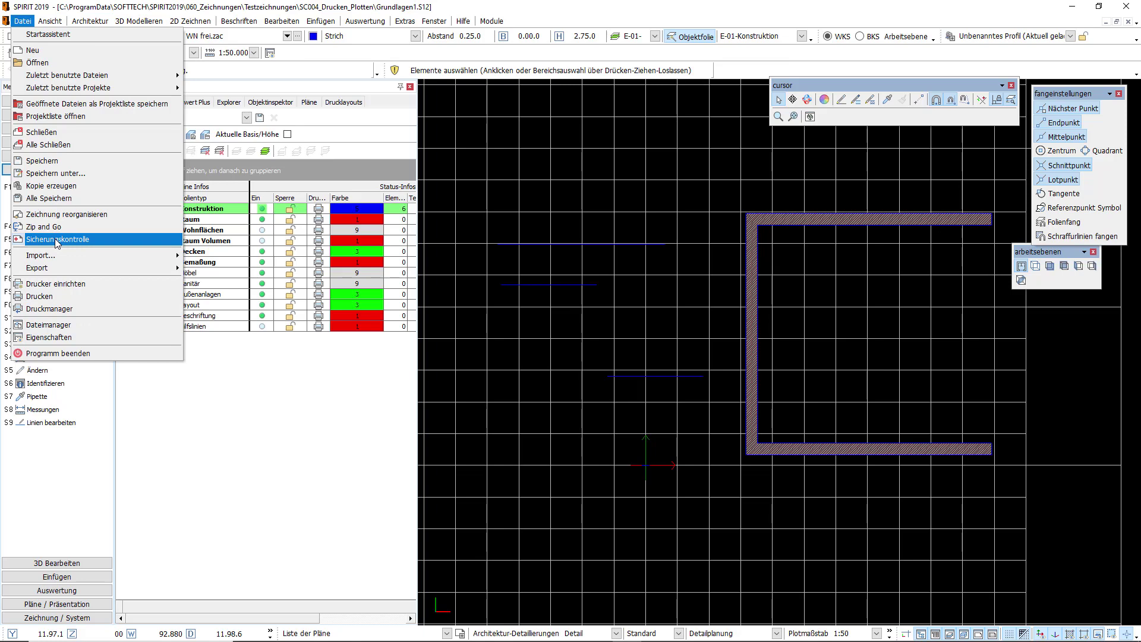
left_click(54, 238)
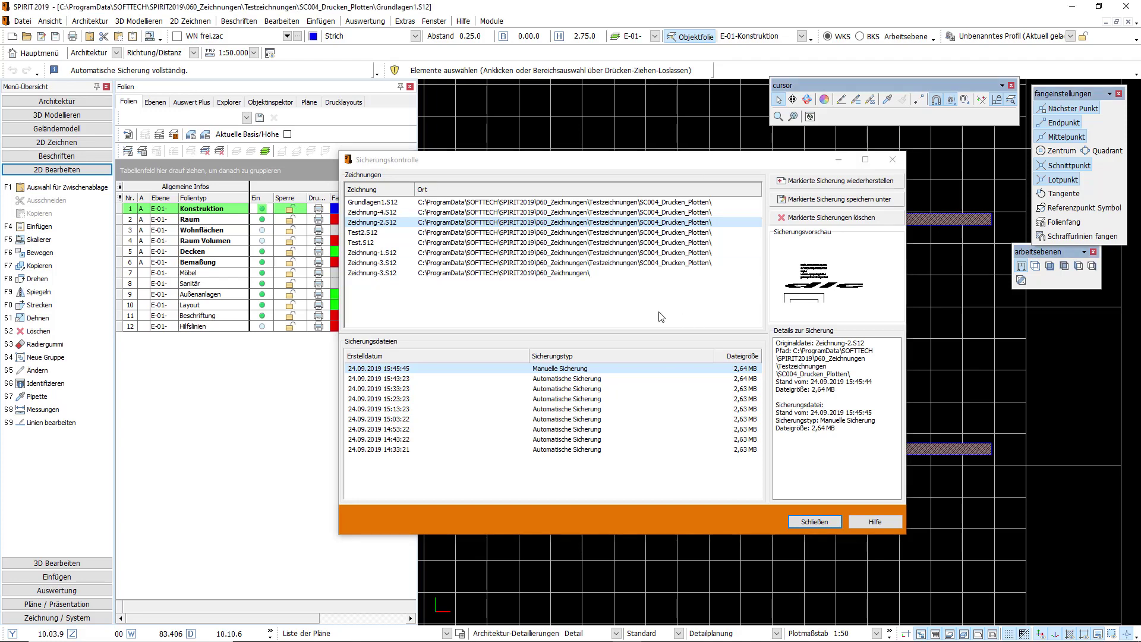
left_click_drag(530, 163, 464, 146)
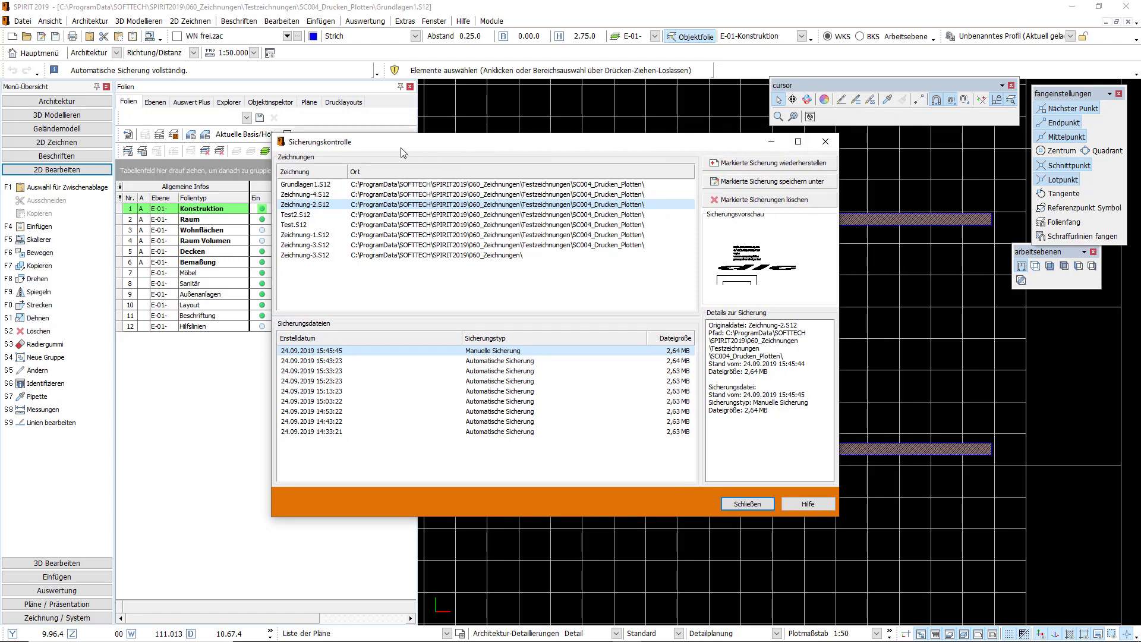
left_click_drag(386, 147, 398, 144)
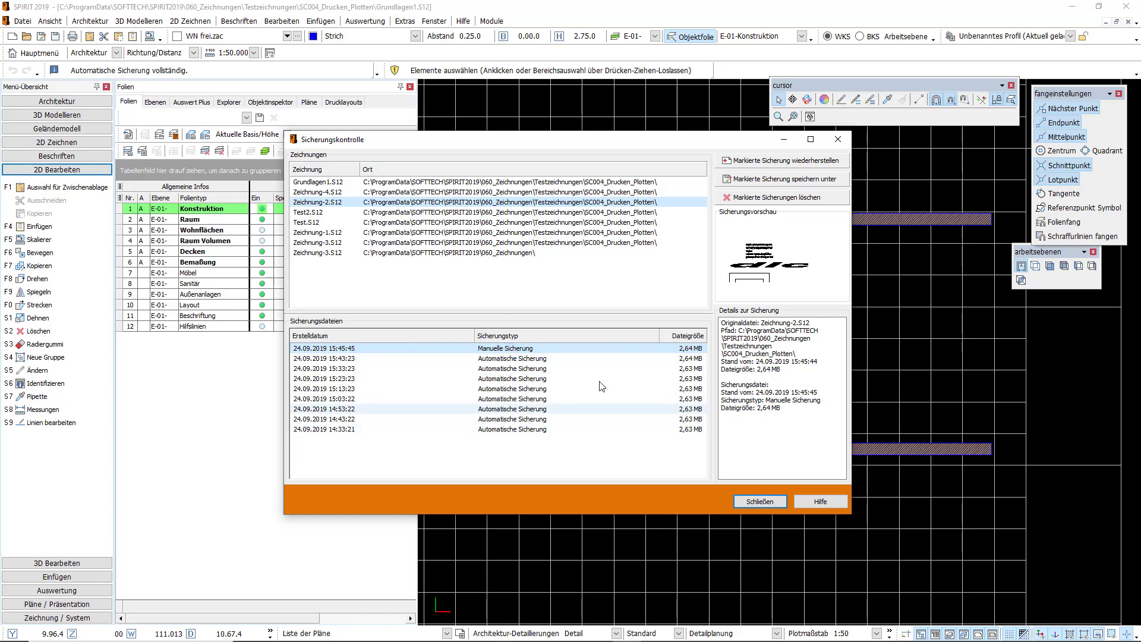
Step: Review backups of Grundlagen1.S12, Zeichnung-3.S12 and Zeichnung-2.S12, try saving the 15:33:23 backup, then close
left_click(406, 185)
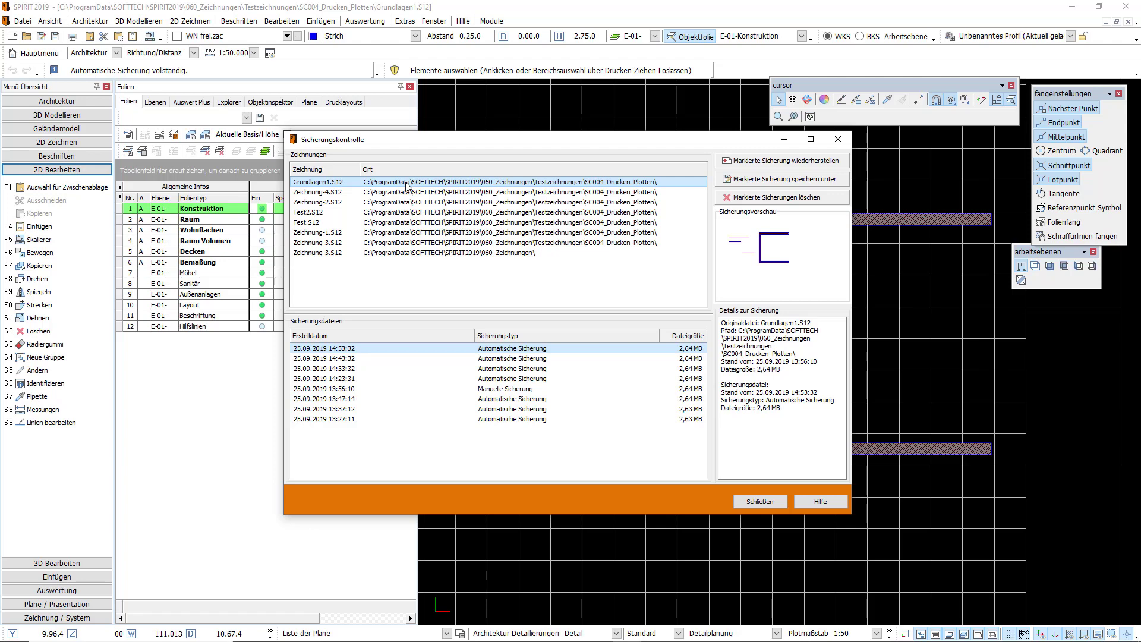
left_click(423, 253)
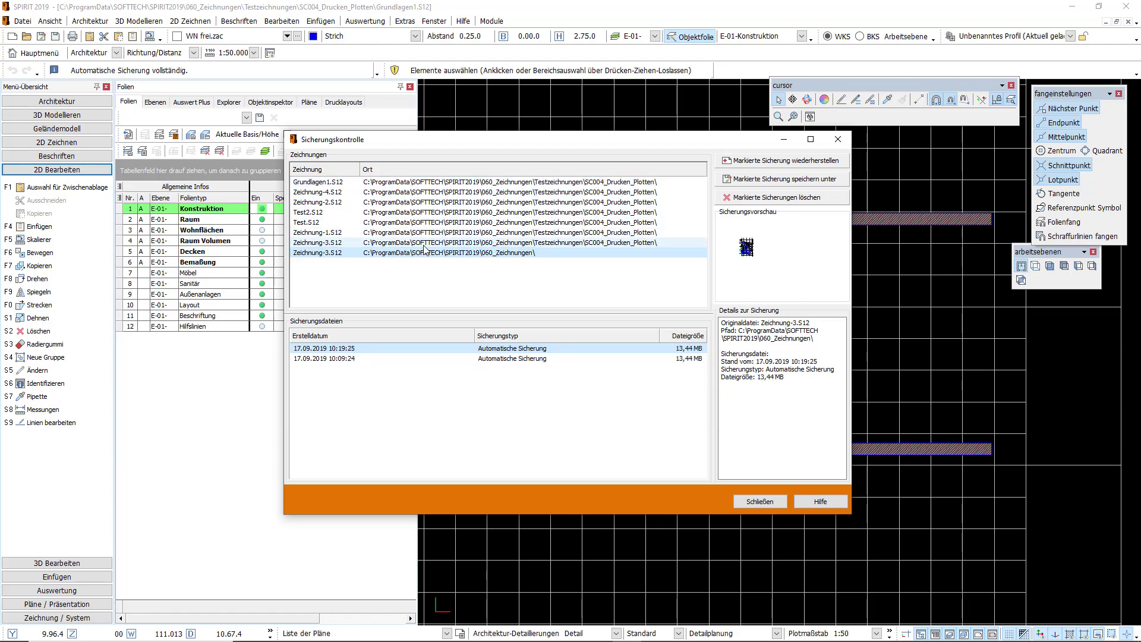
left_click(423, 242)
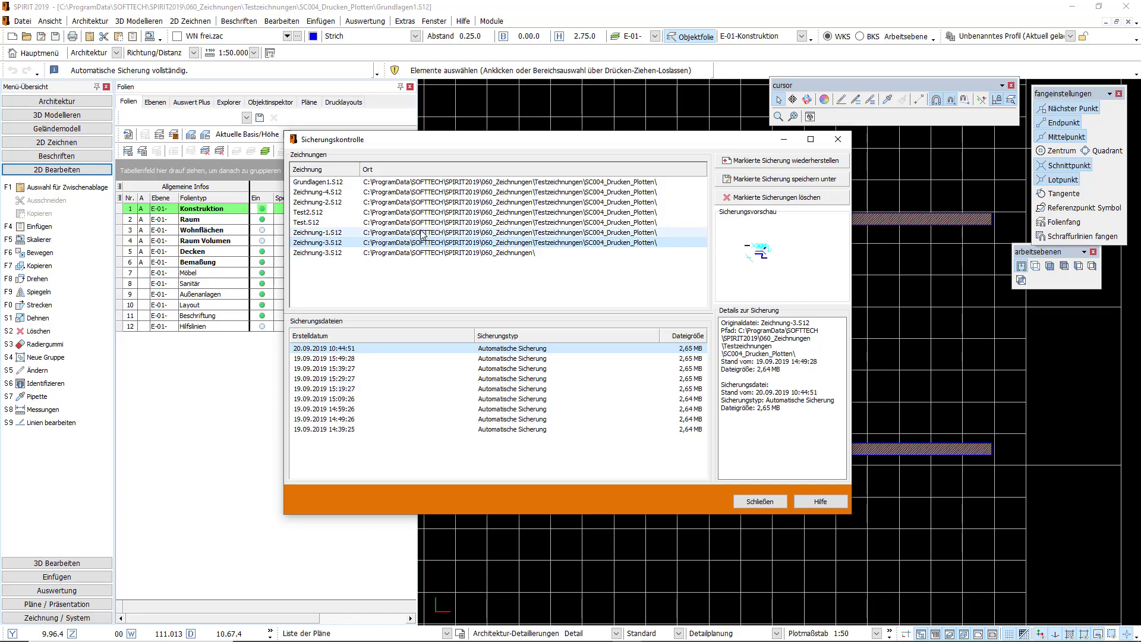
left_click(422, 232)
left_click(420, 202)
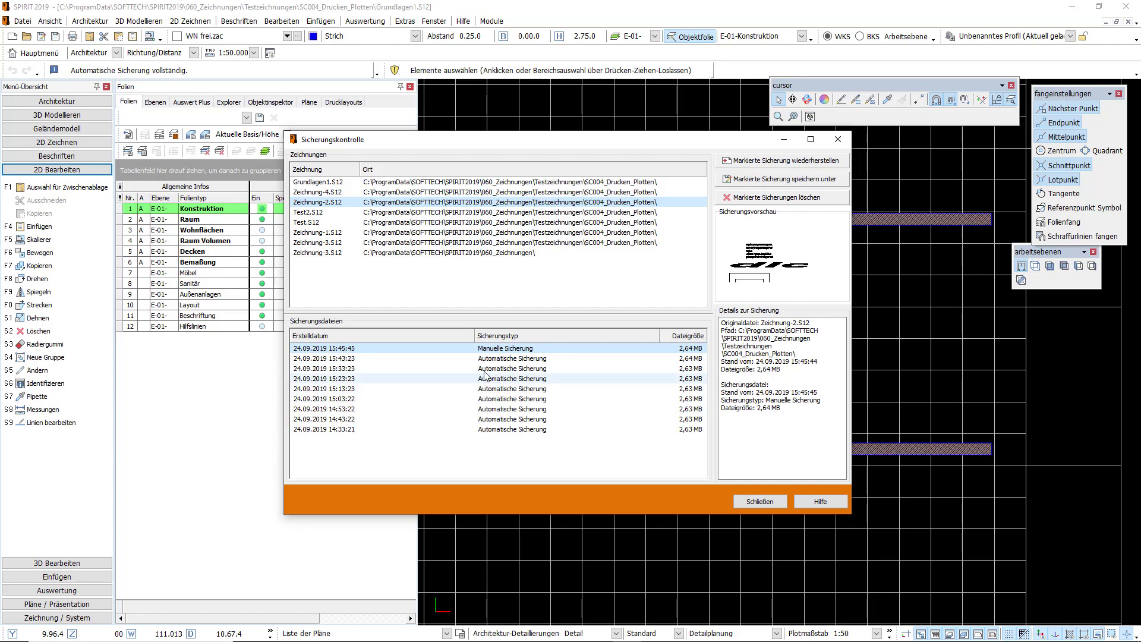
left_click(508, 369)
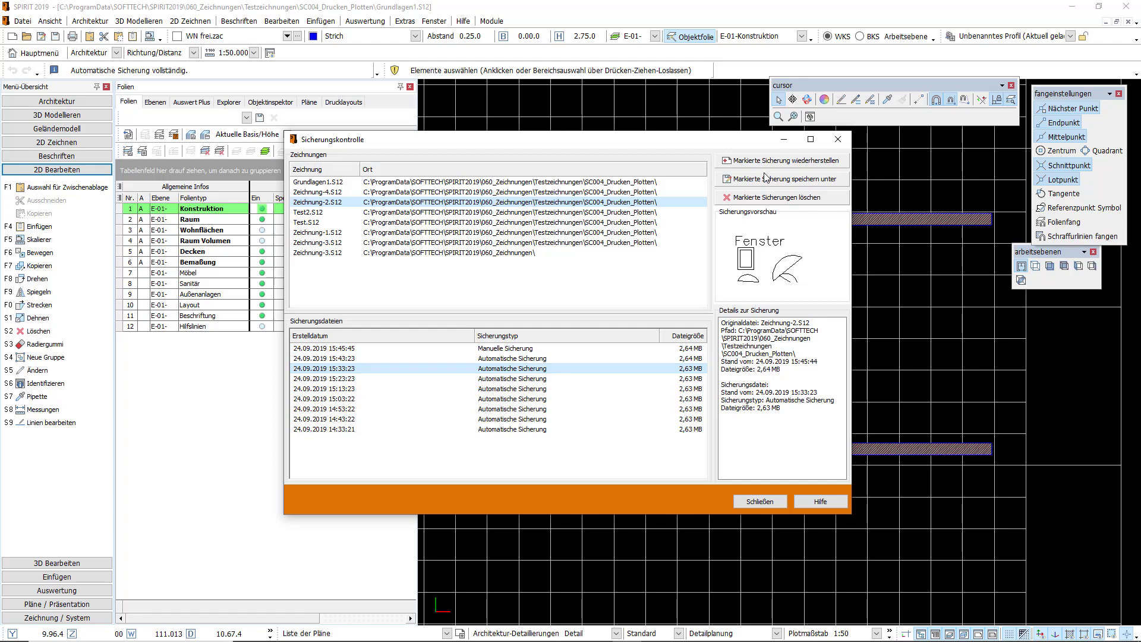
left_click(817, 179)
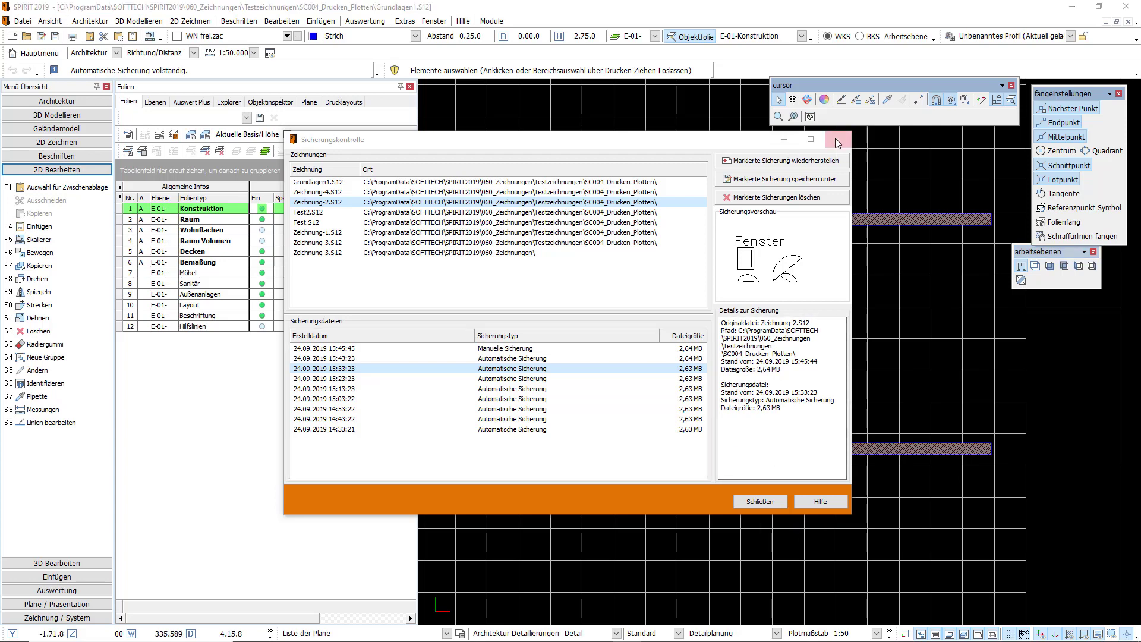
left_click(837, 140)
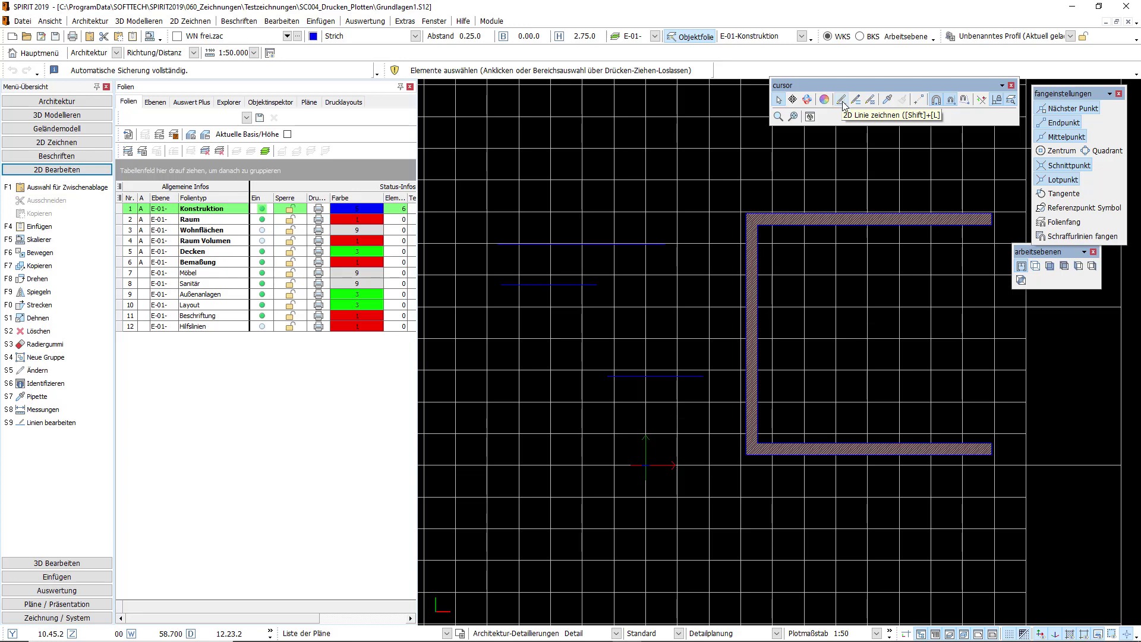
left_click(463, 21)
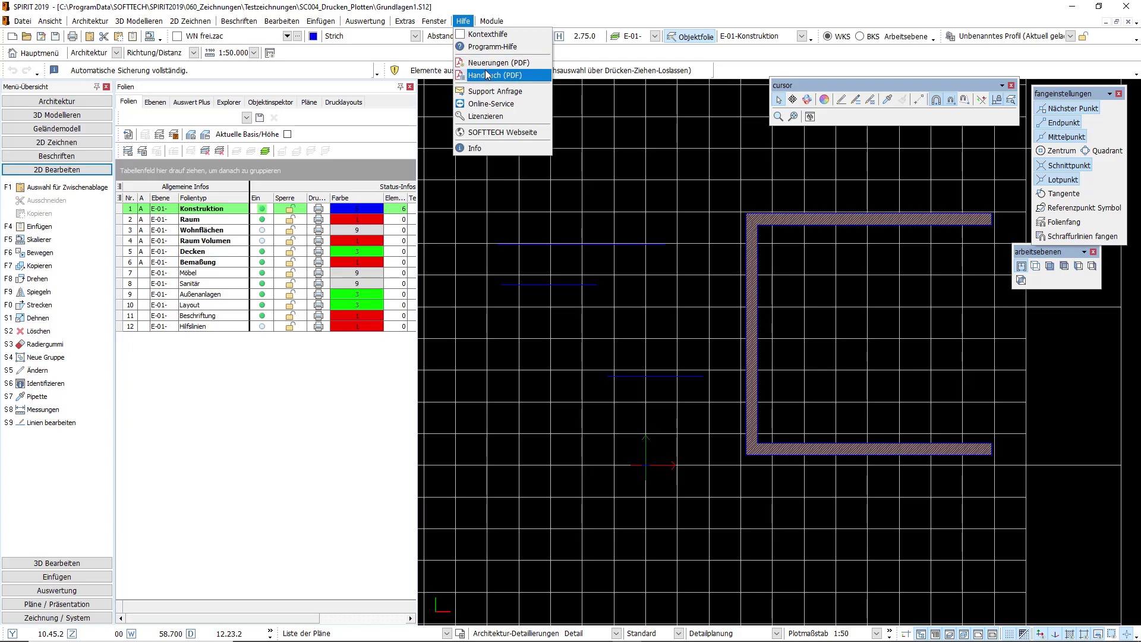
left_click(483, 47)
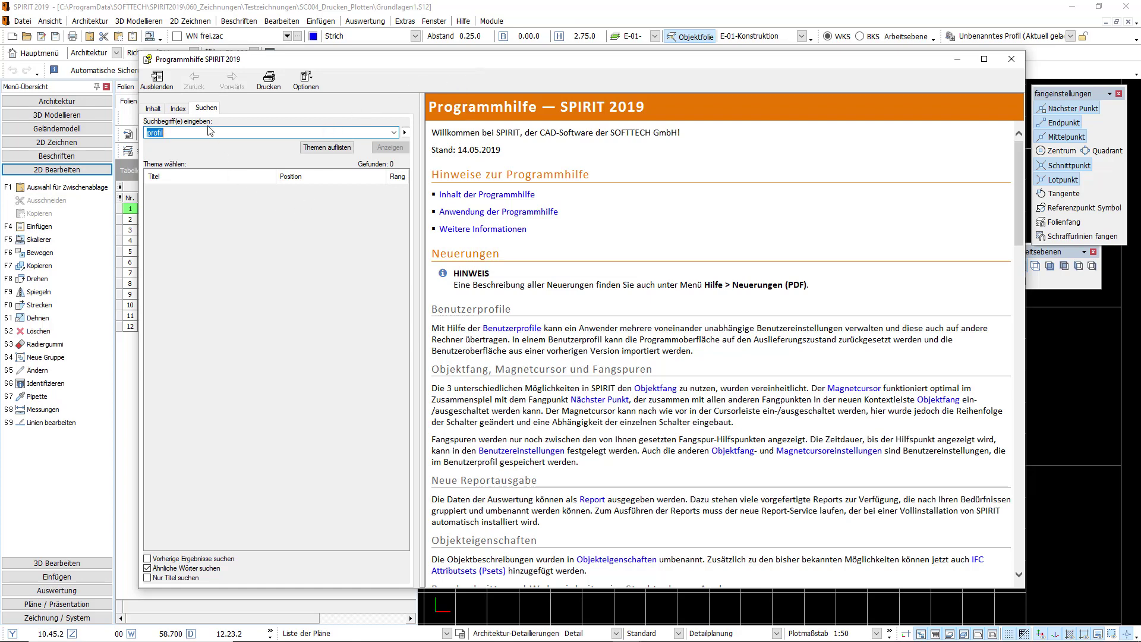
left_click(153, 110)
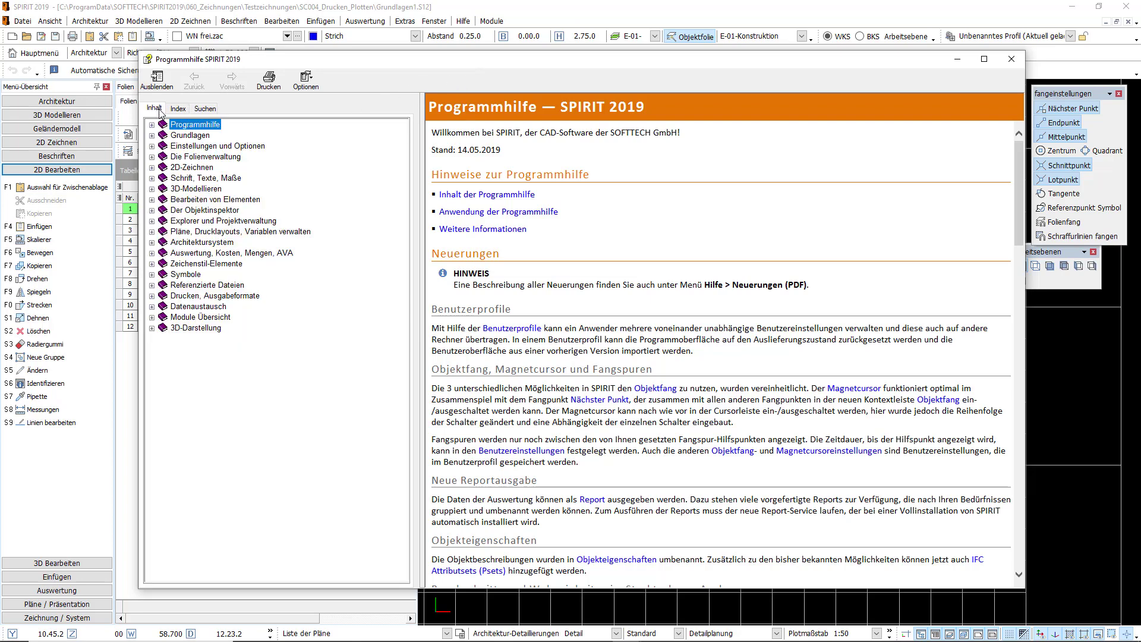
left_click(201, 112)
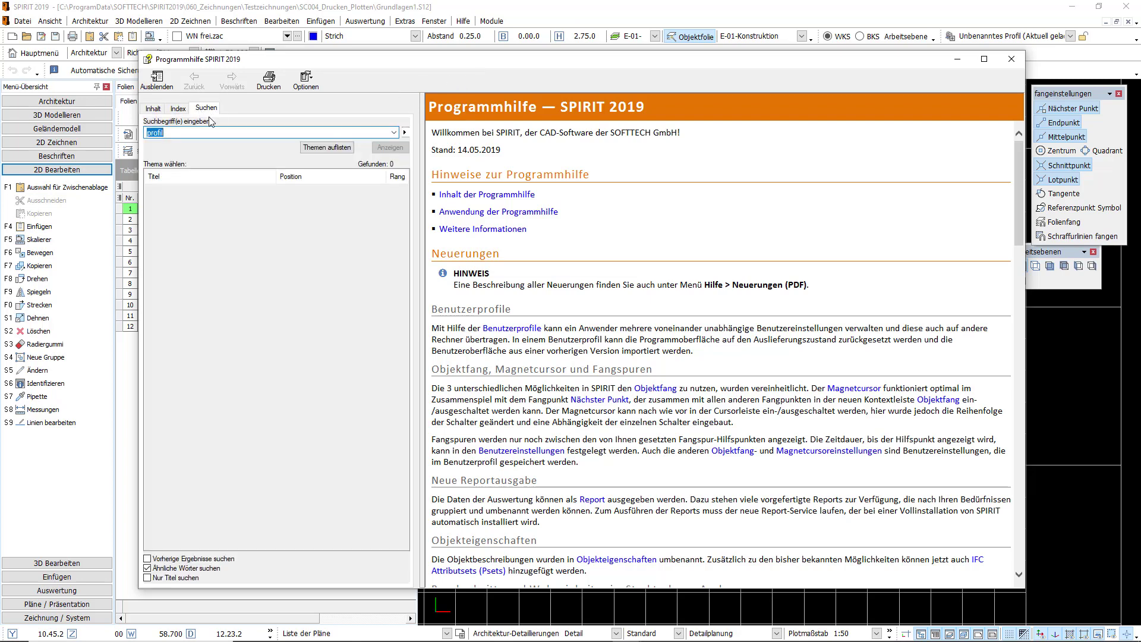
left_click(153, 109)
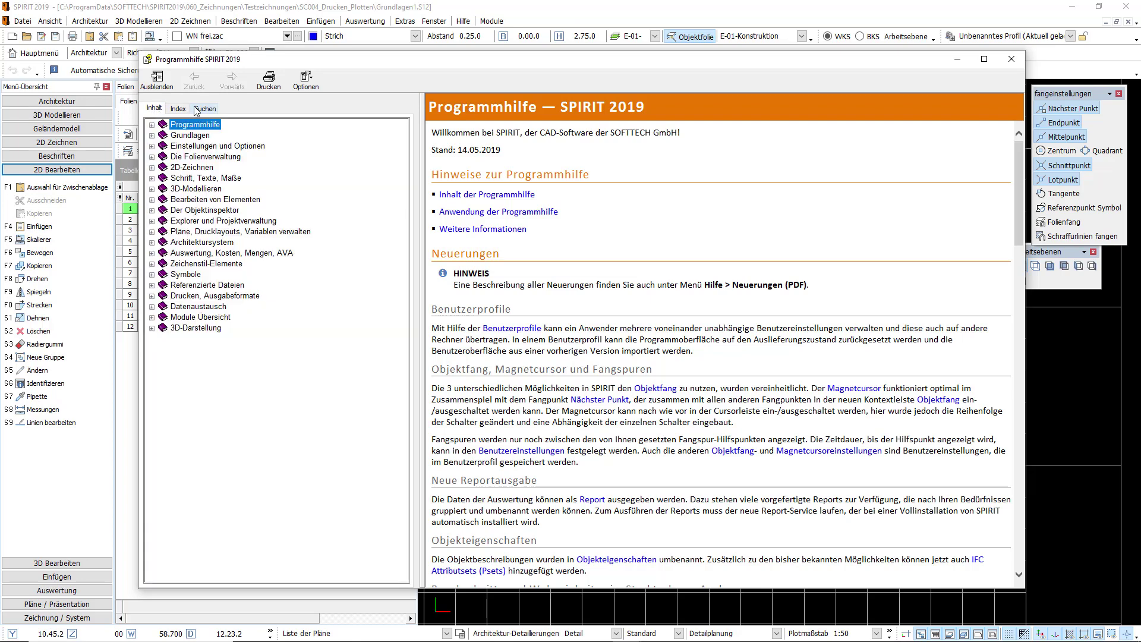
left_click(179, 108)
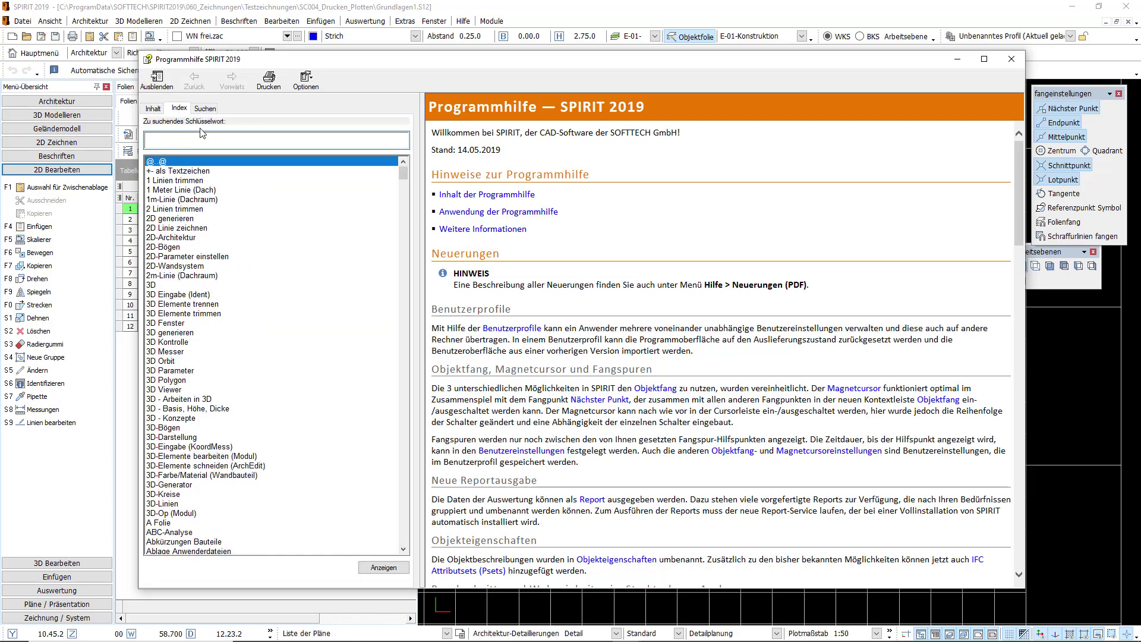
left_click(204, 112)
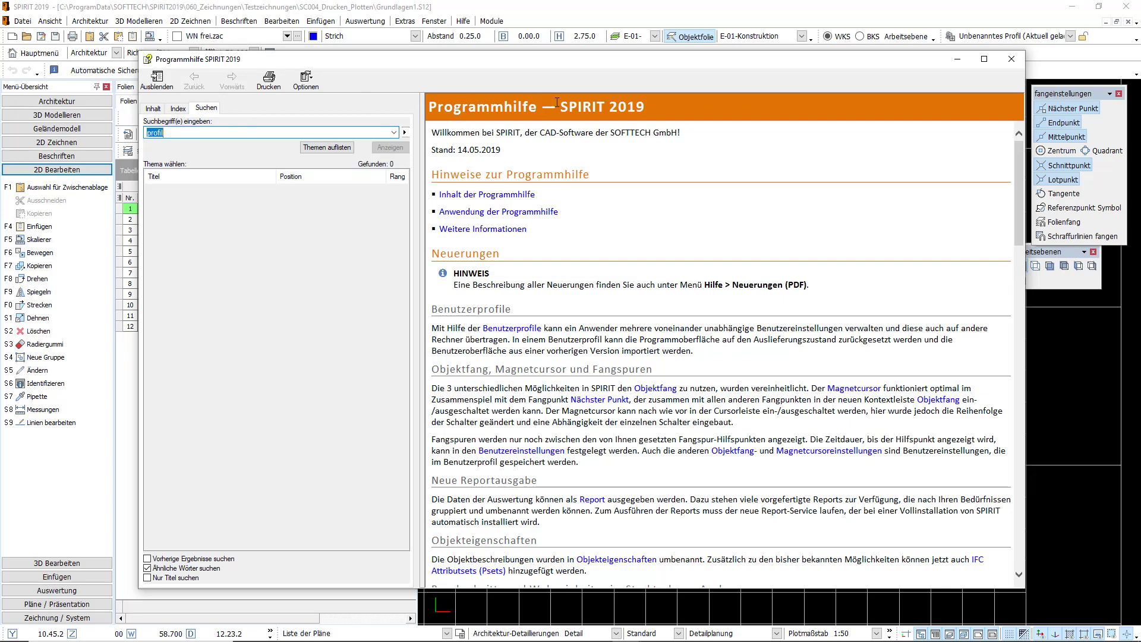
left_click(1012, 59)
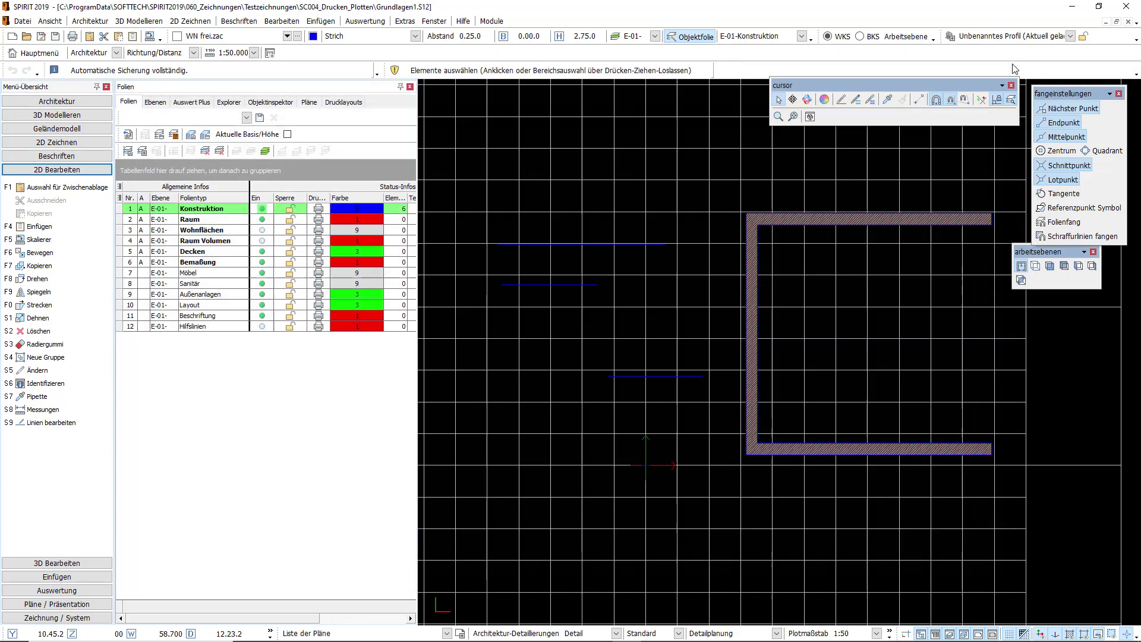
Step: Start the Online-Service remote support from the Hilfe menu
left_click(463, 22)
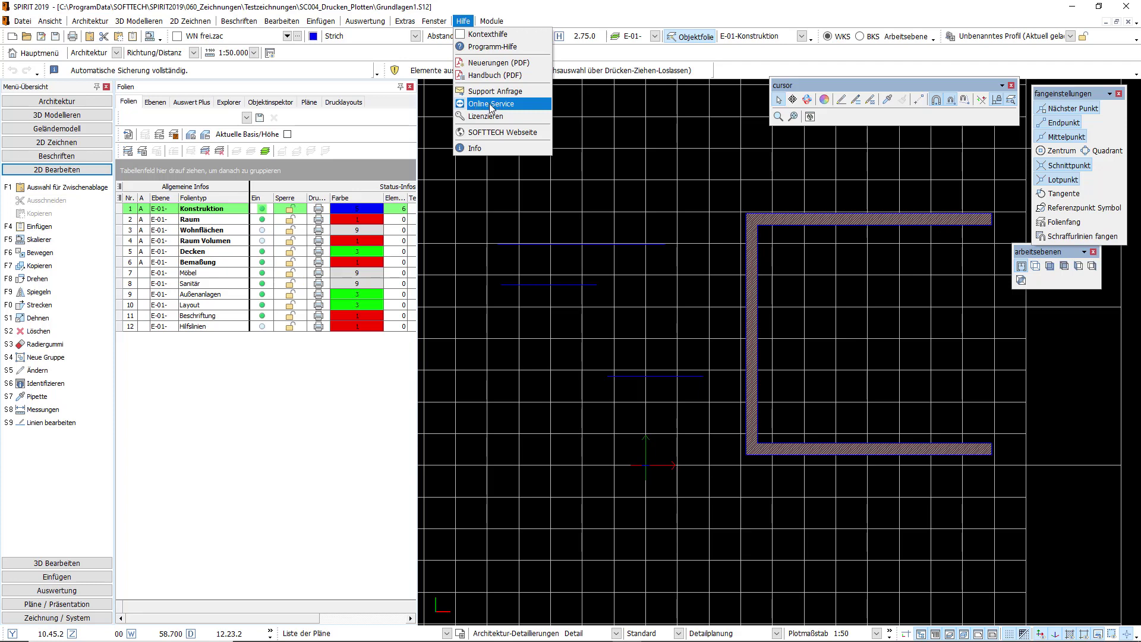
left_click(489, 105)
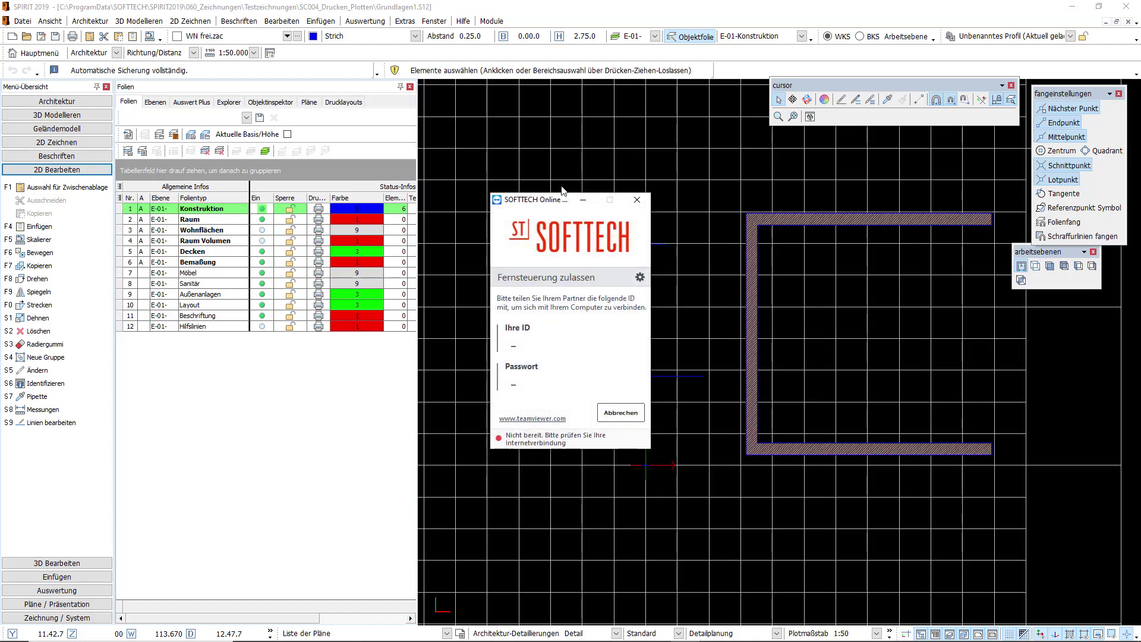
Step: Move the SOFTTECH Online window up-left and wait until it shows 'Bereit zum Verbinden'
left_click_drag(532, 202, 521, 163)
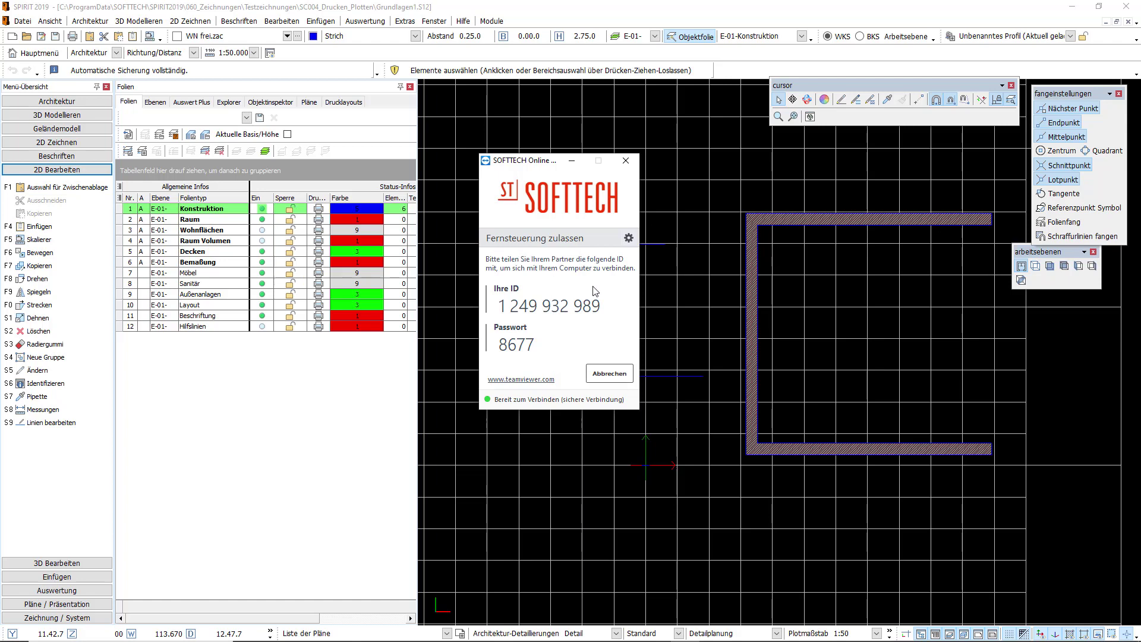
Step: Close the SOFTTECH Online window, start and cancel Drehen with F8, then zoom out
left_click(629, 162)
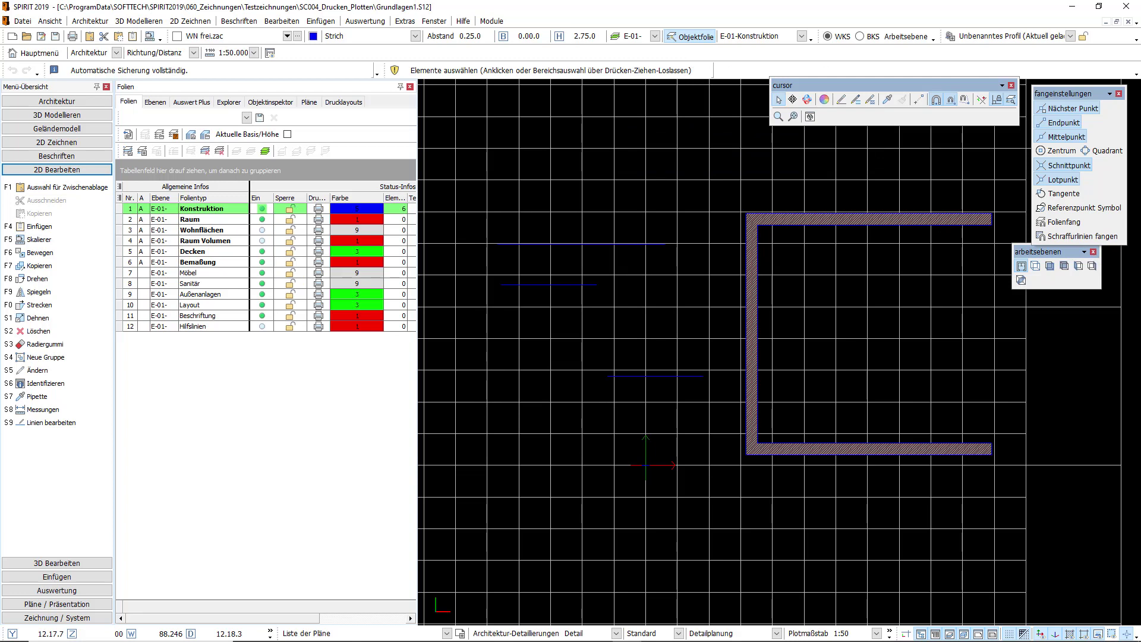
key("F8")
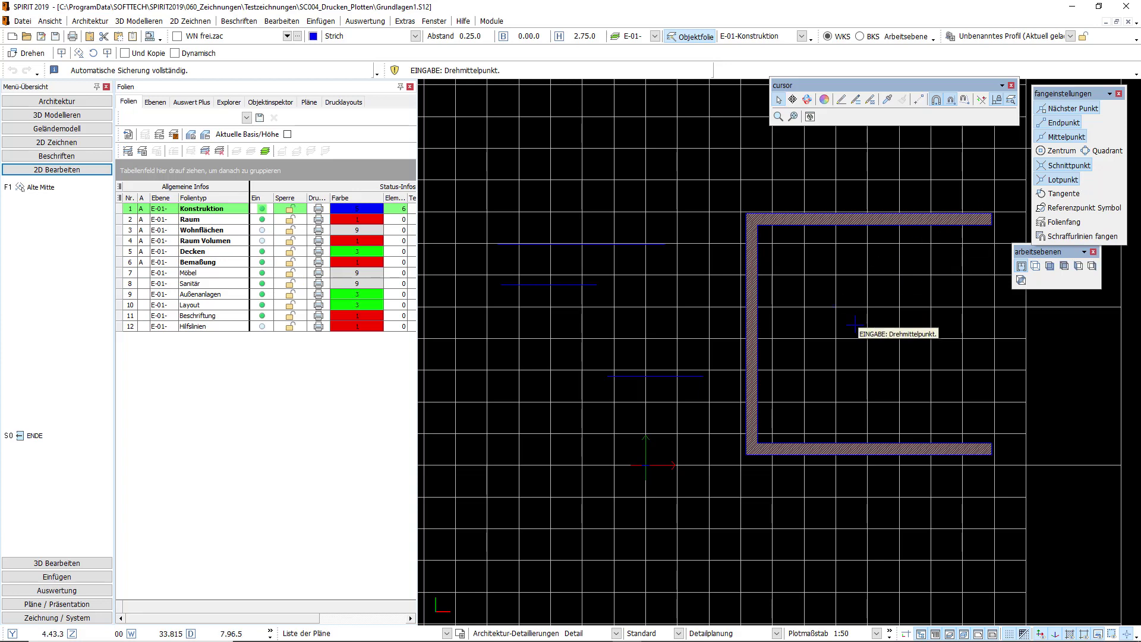
key("Escape")
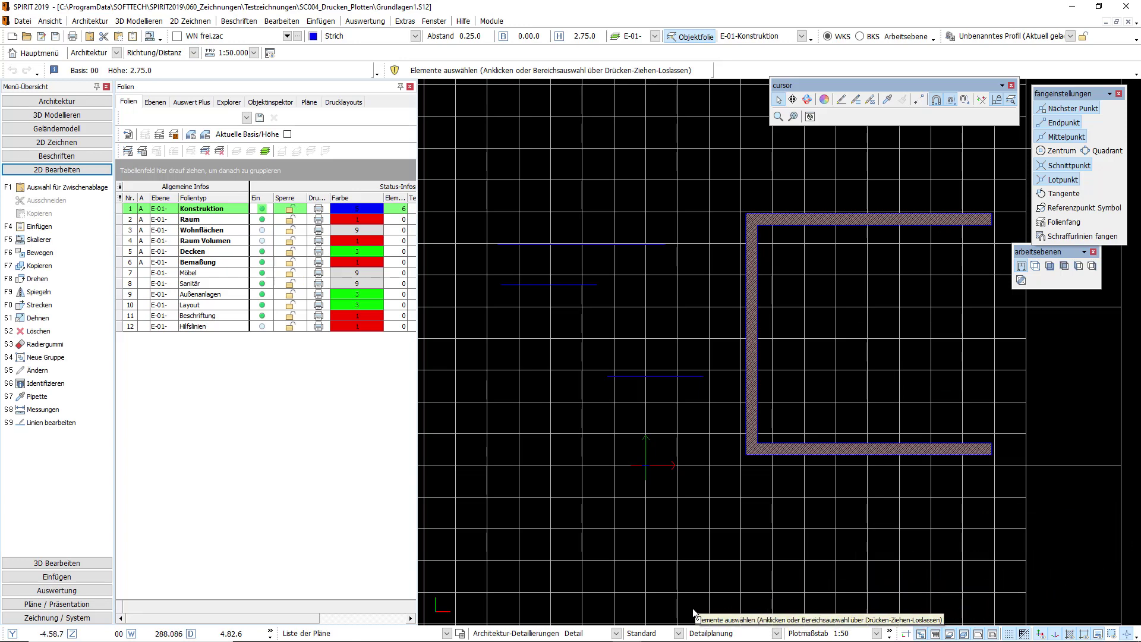
scroll(744, 359, "down", 3)
scroll(745, 342, "down", 2)
scroll(746, 323, "down", 2)
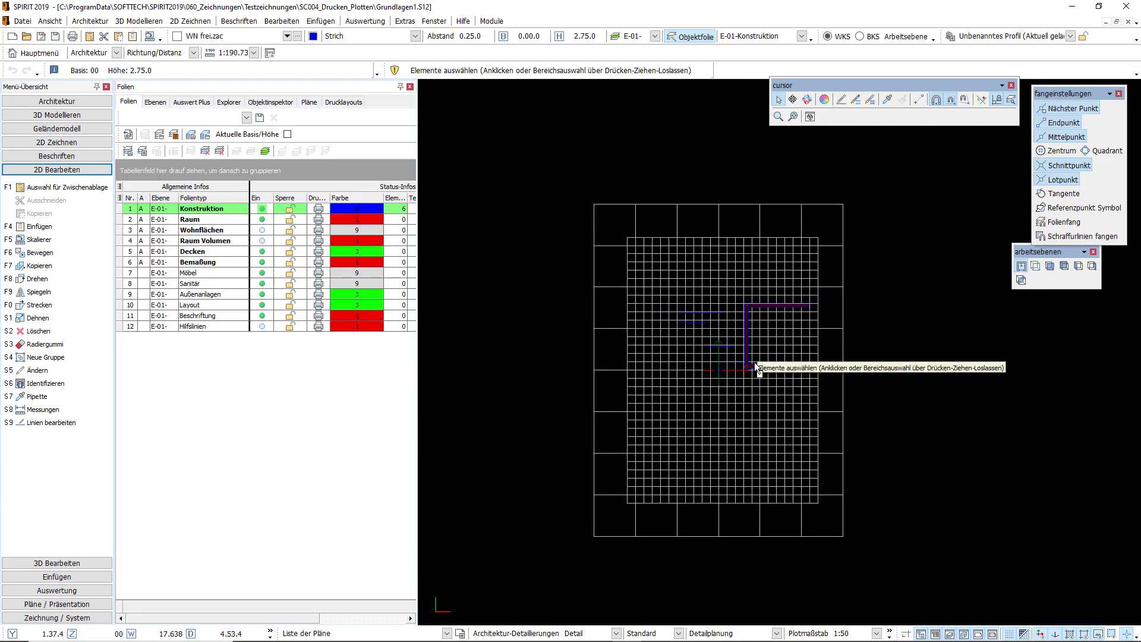
scroll(737, 394, "up", 3)
scroll(735, 380, "up", 2)
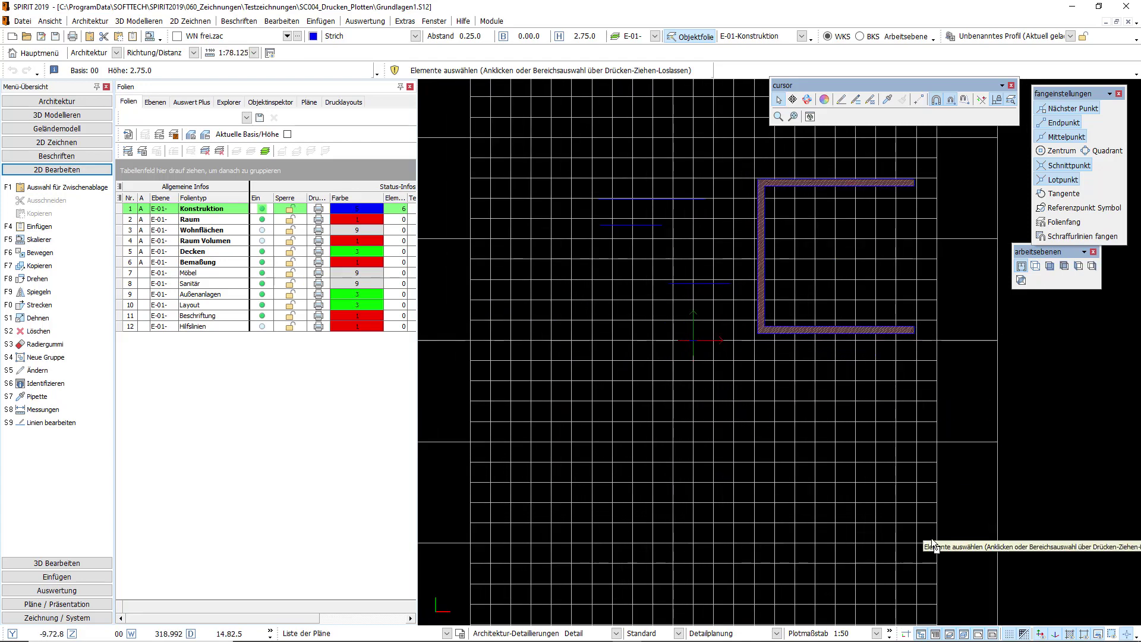
left_click(1011, 634)
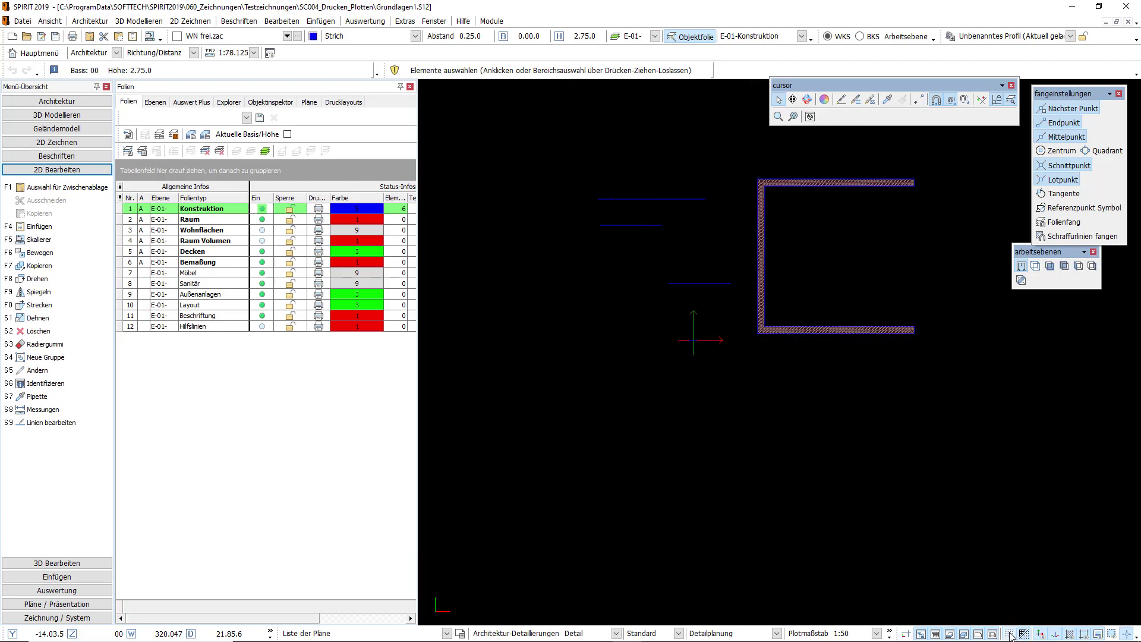
left_click(1011, 635)
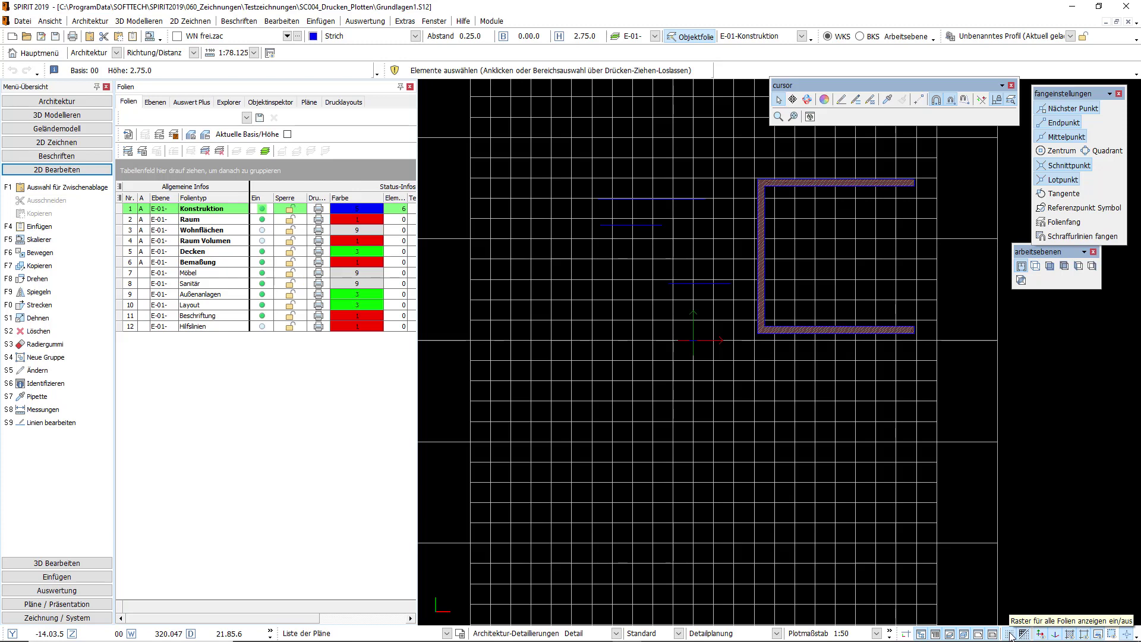
left_click(1011, 634)
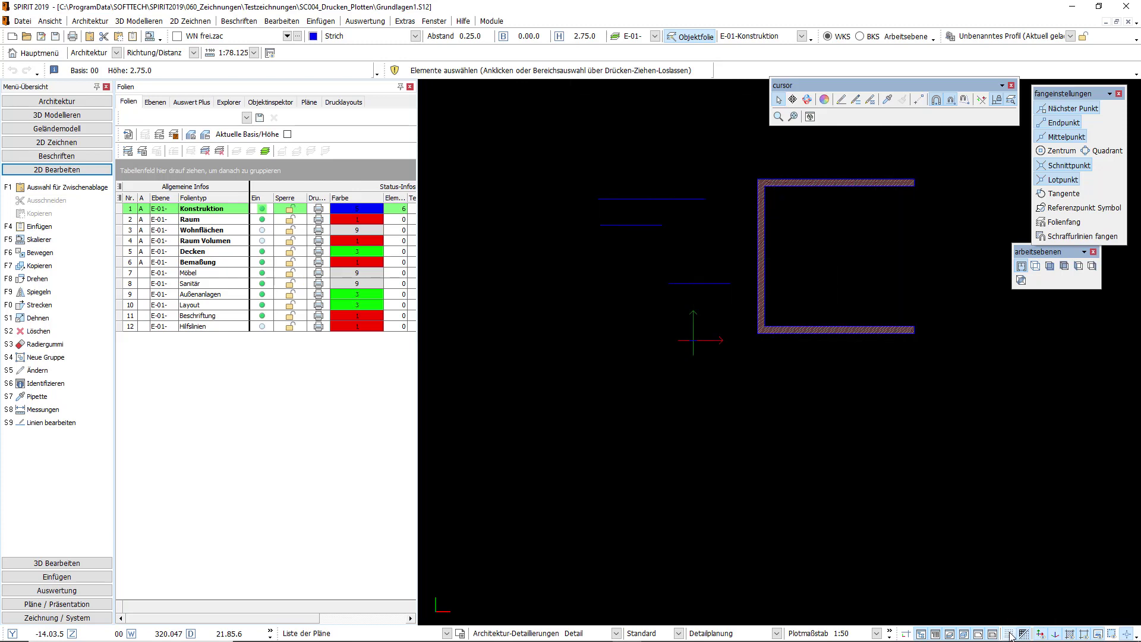
left_click(1010, 635)
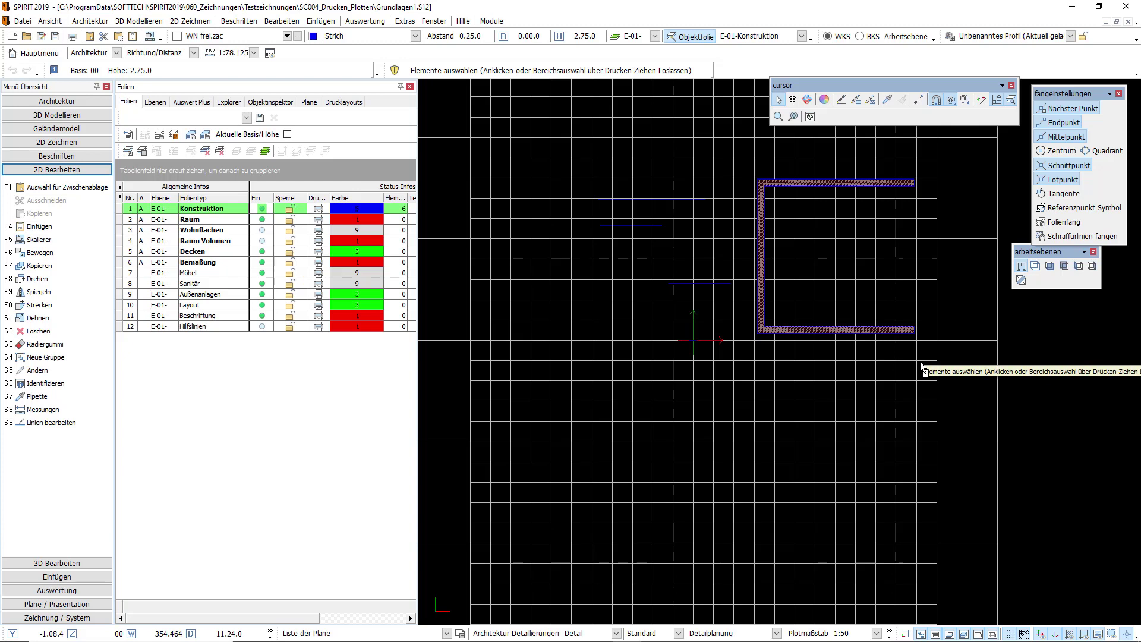
Step: Uncheck Raster 1 anzeigen and Raster 2 anzeigen to hide both auxiliary grids
key("ctrl+r")
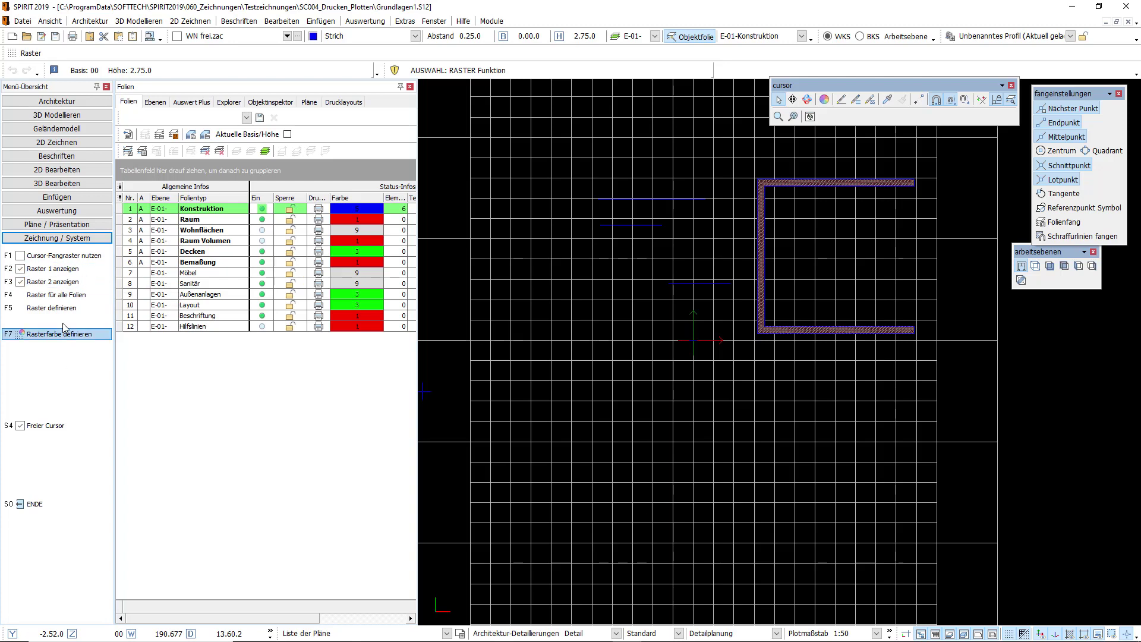
left_click(28, 270)
left_click(29, 282)
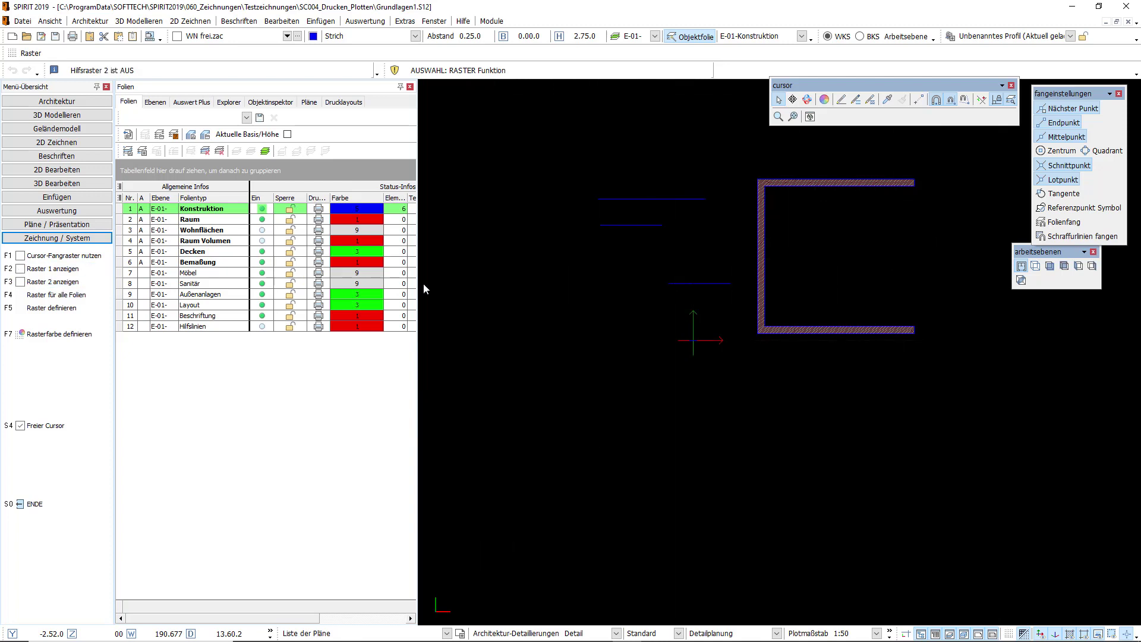
key("Escape")
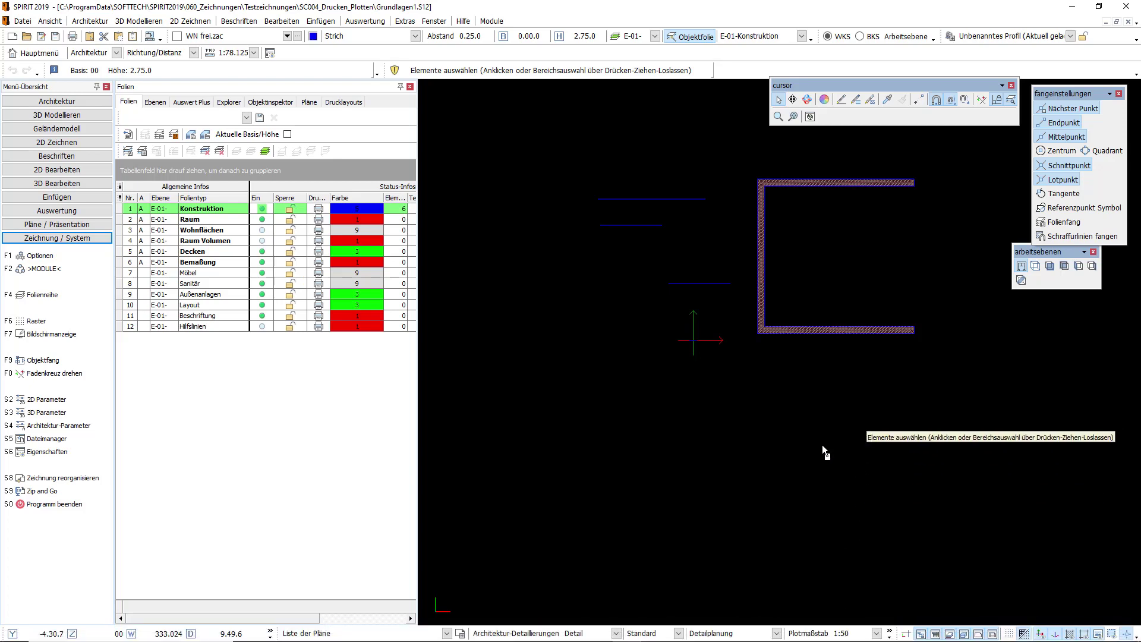
Step: Switch the drawing to Layout display after briefly comparing it with Standard
left_click(679, 633)
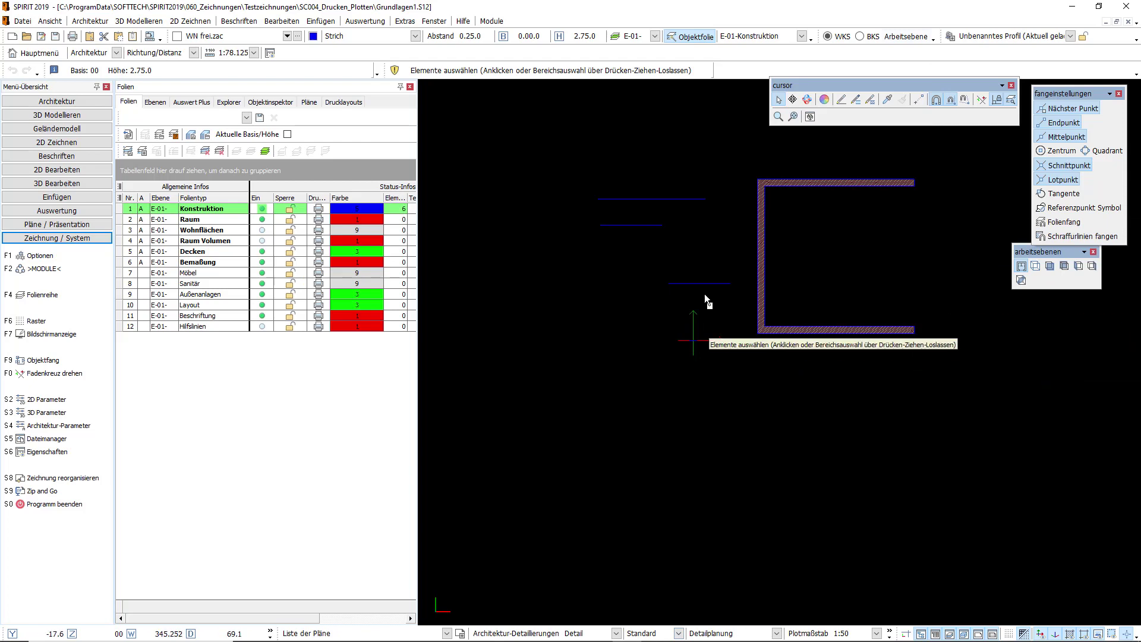
scroll(872, 263, "up", 3)
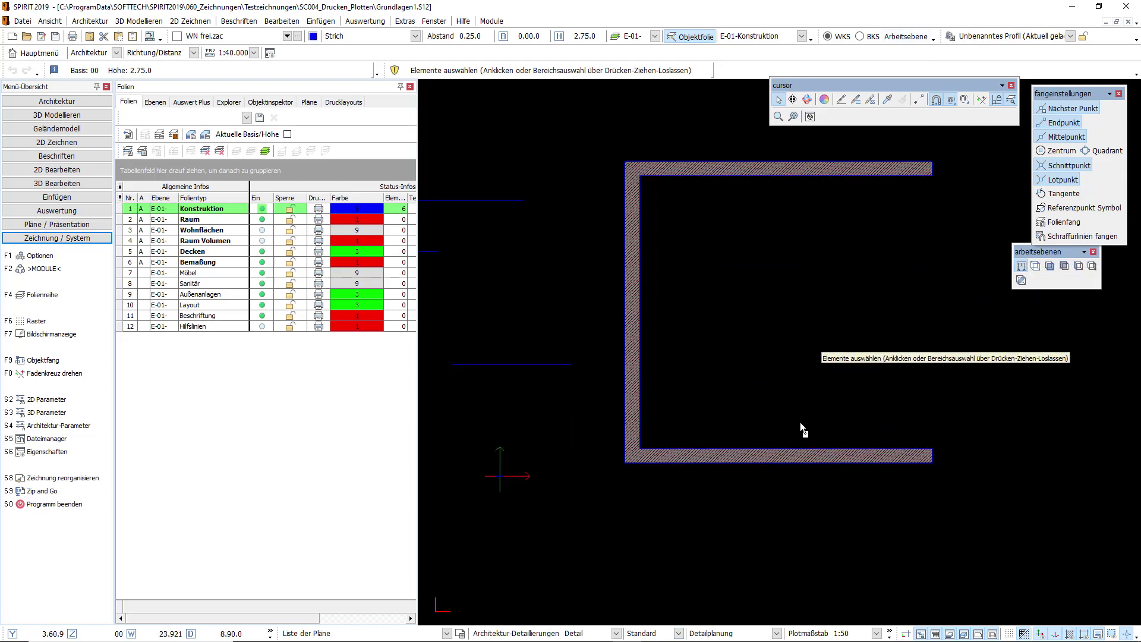
left_click(678, 633)
left_click(678, 623)
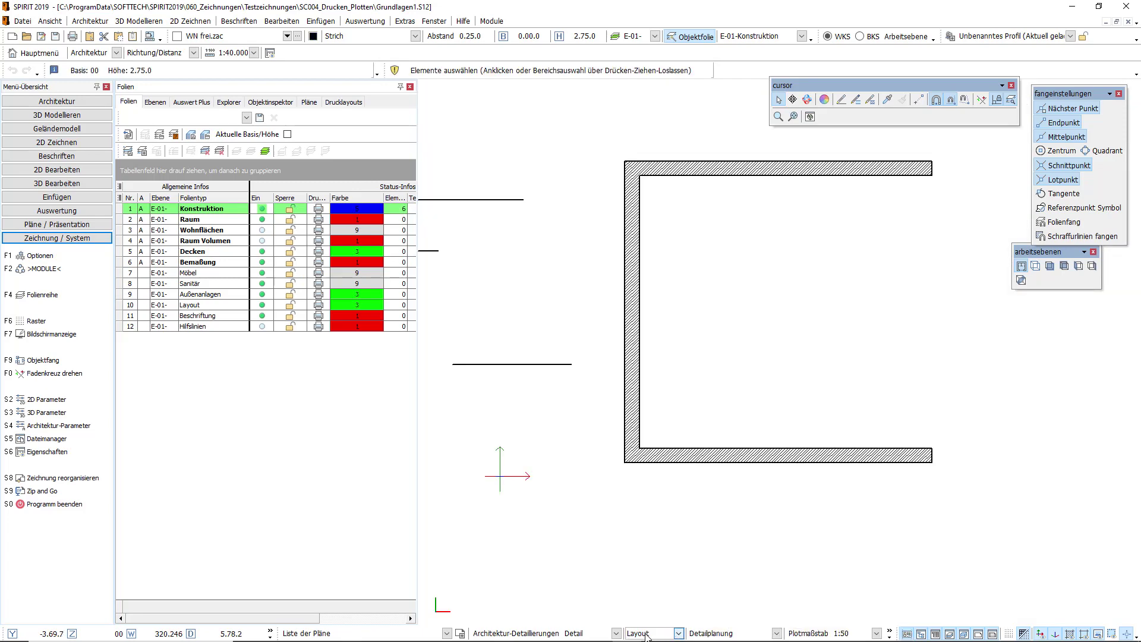
left_click(678, 634)
left_click(670, 616)
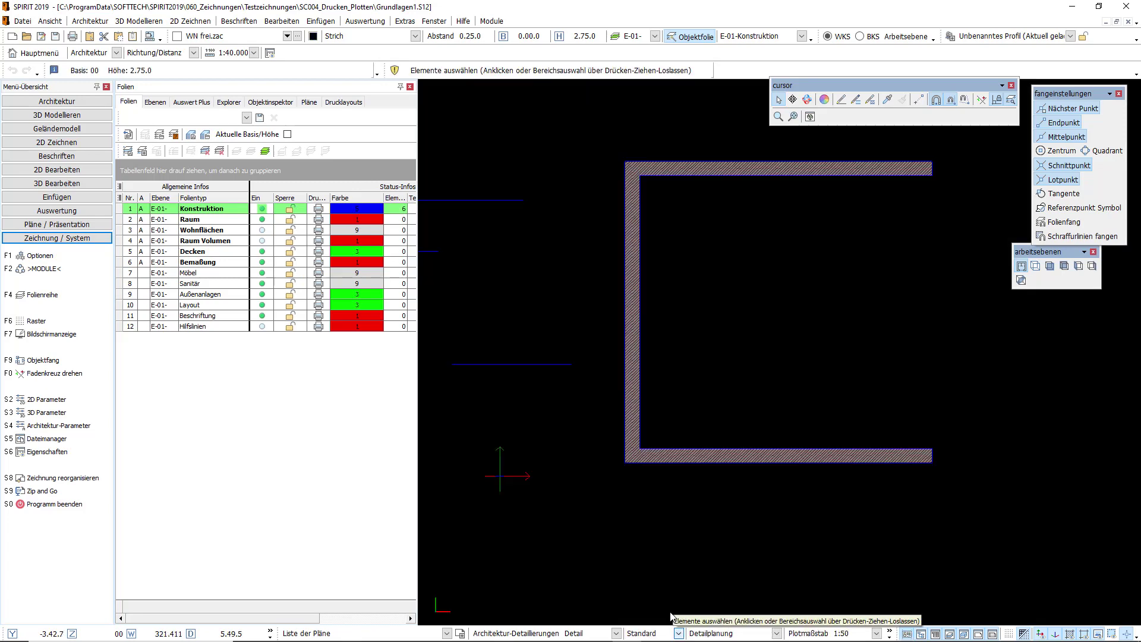
left_click(678, 622)
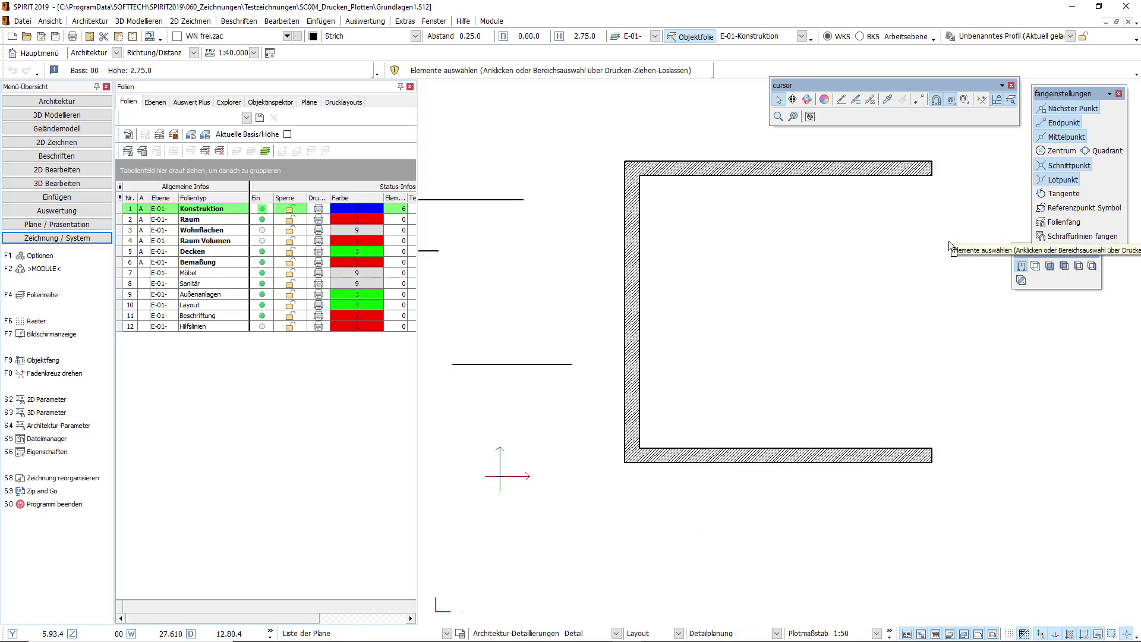
Step: Zoom in and out on the U-shaped wall to inspect its hatching
scroll(941, 455, "up", 2)
scroll(940, 455, "up", 2)
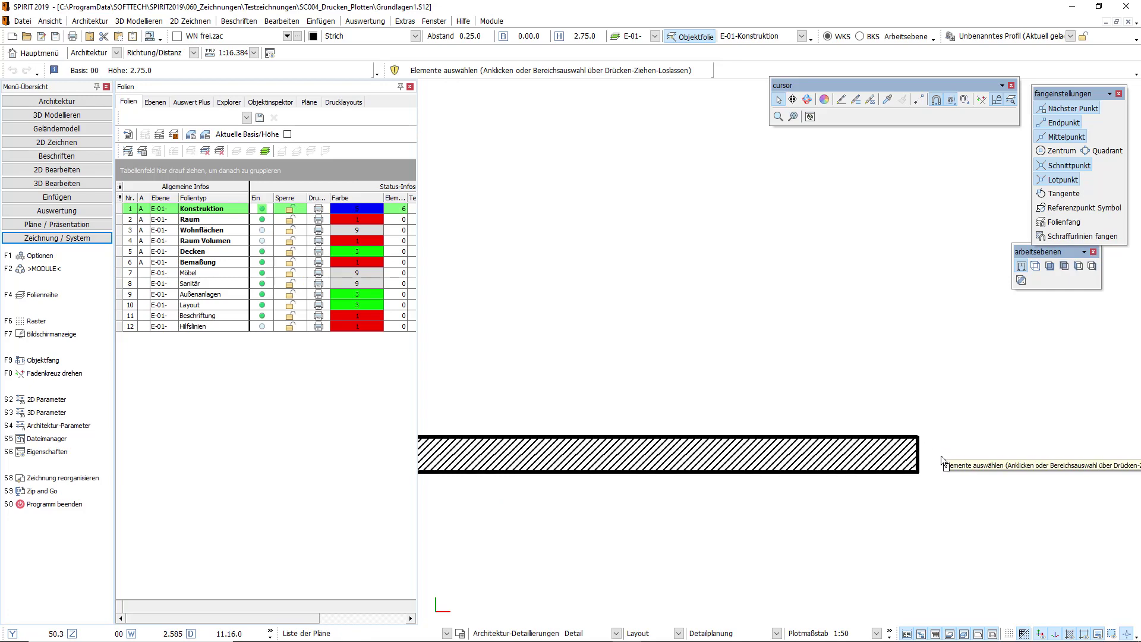
scroll(939, 454, "up", 2)
scroll(928, 453, "down", 2)
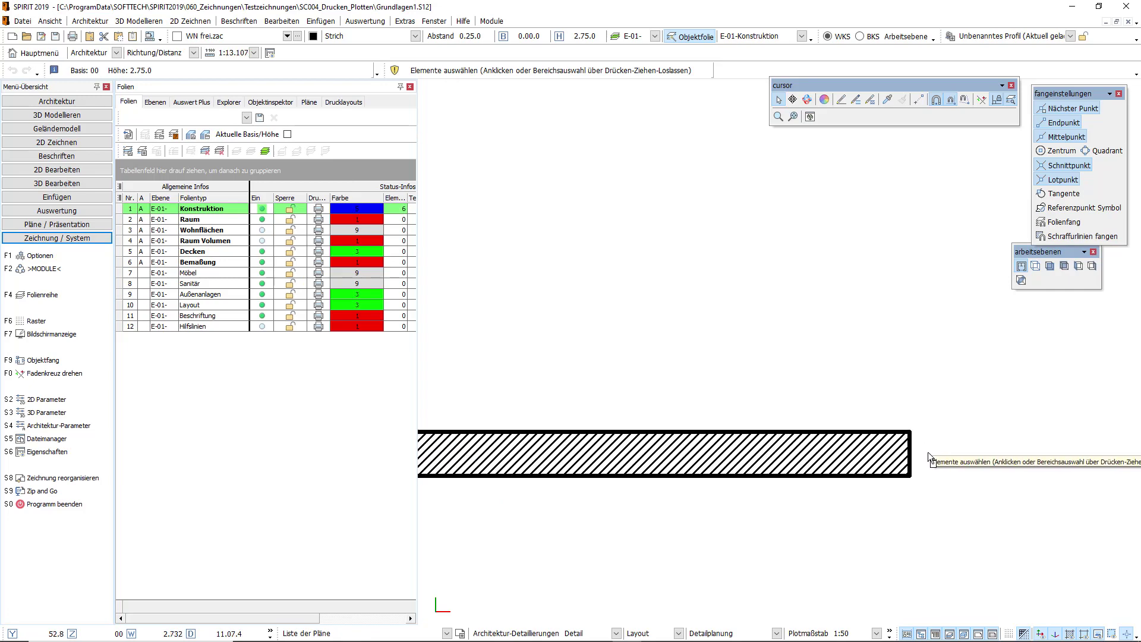
scroll(928, 452, "down", 3)
scroll(928, 451, "down", 3)
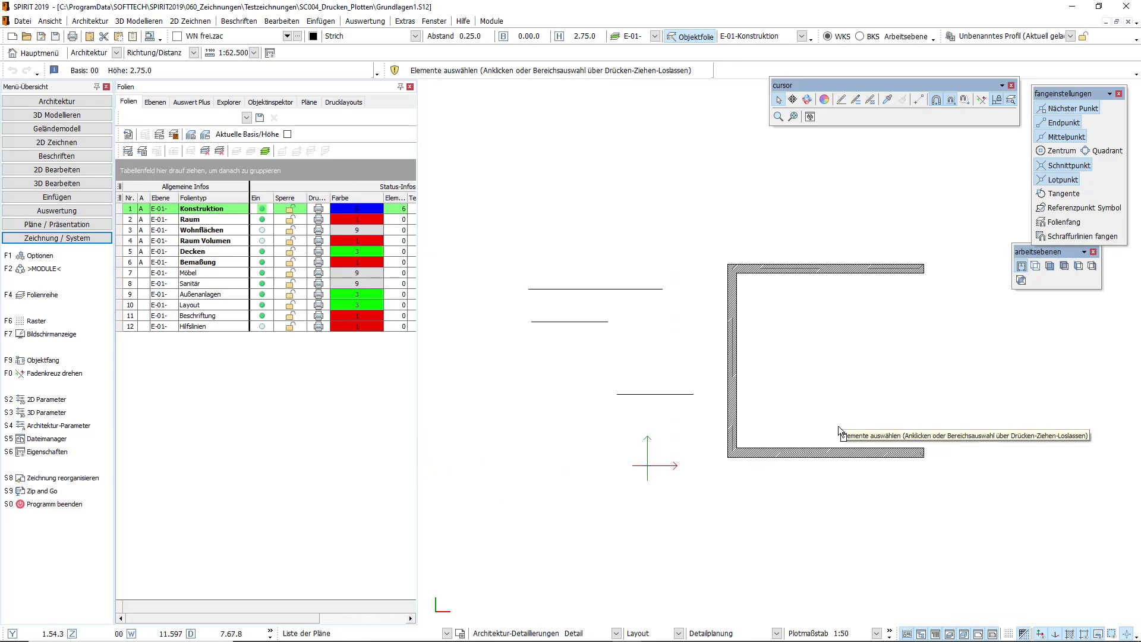
scroll(936, 454, "up", 2)
scroll(974, 458, "up", 3)
scroll(892, 451, "up", 1)
scroll(894, 454, "up", 2)
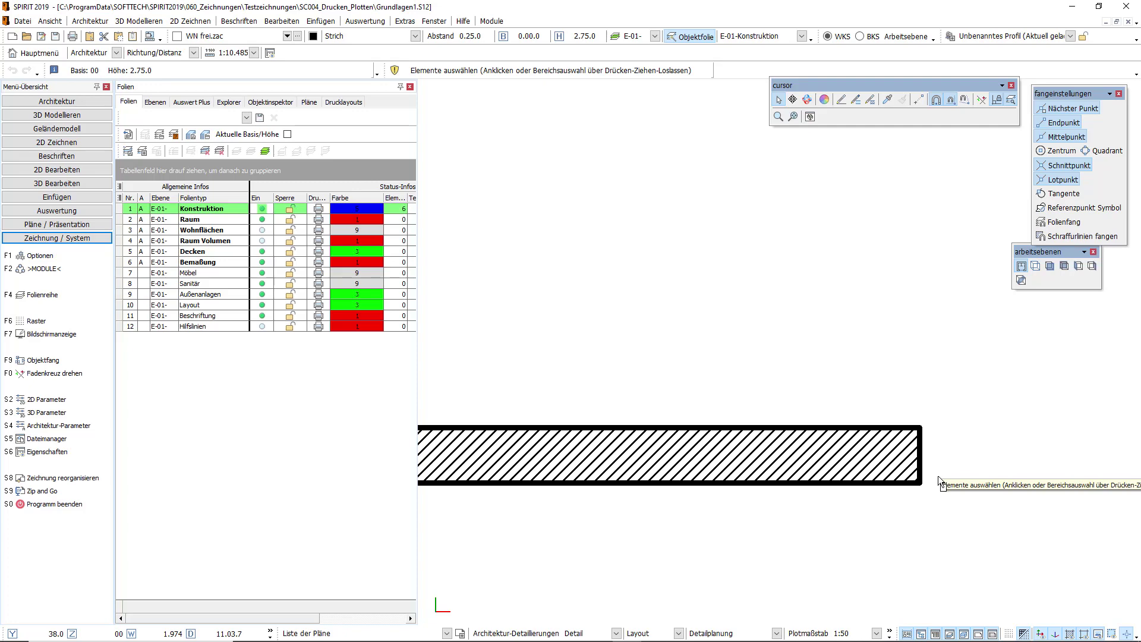
scroll(921, 491, "down", 7)
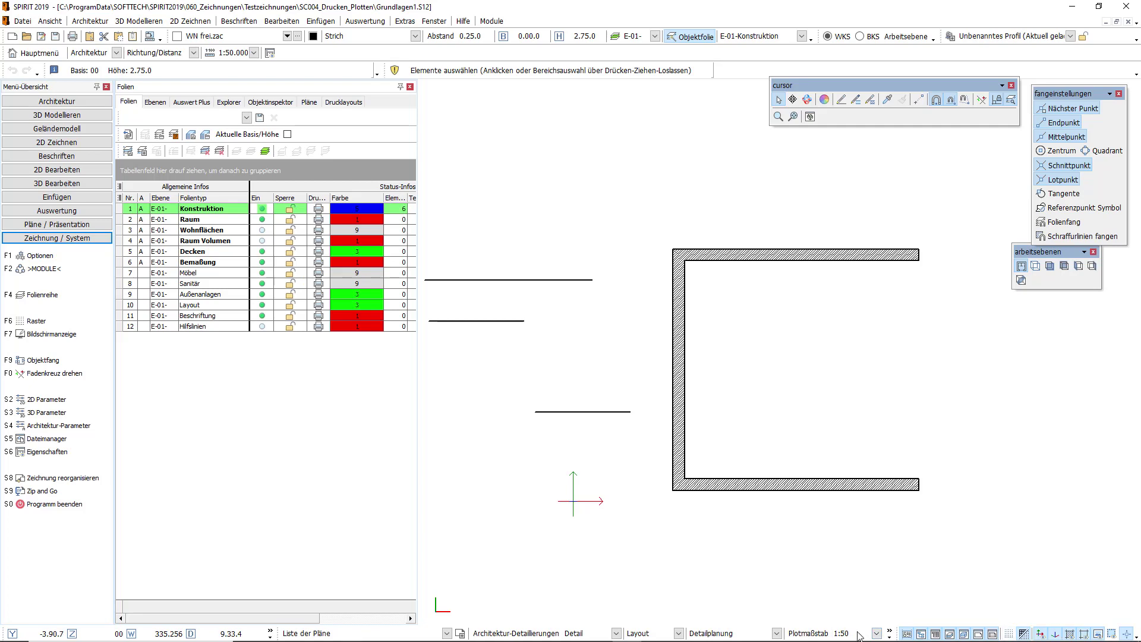
left_click(876, 633)
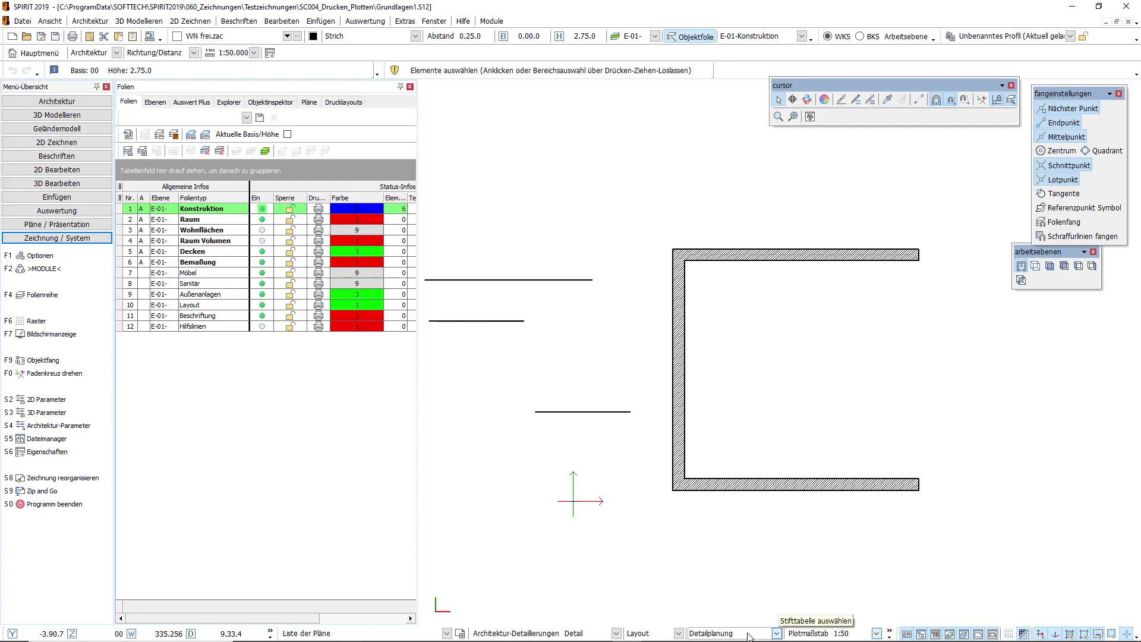
left_click(777, 634)
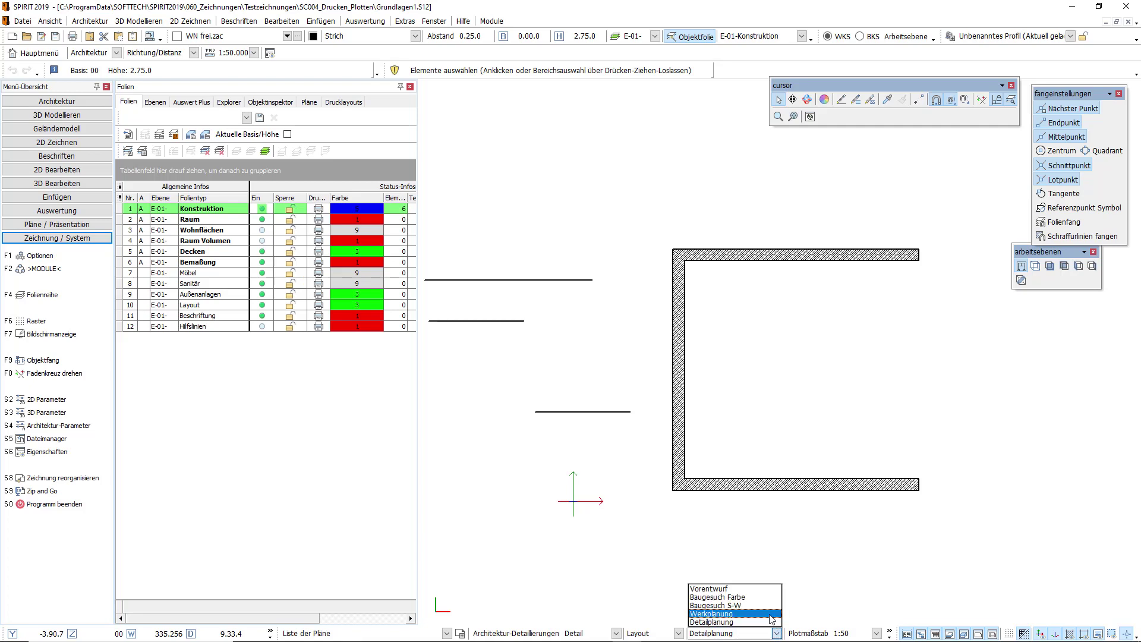
left_click(778, 634)
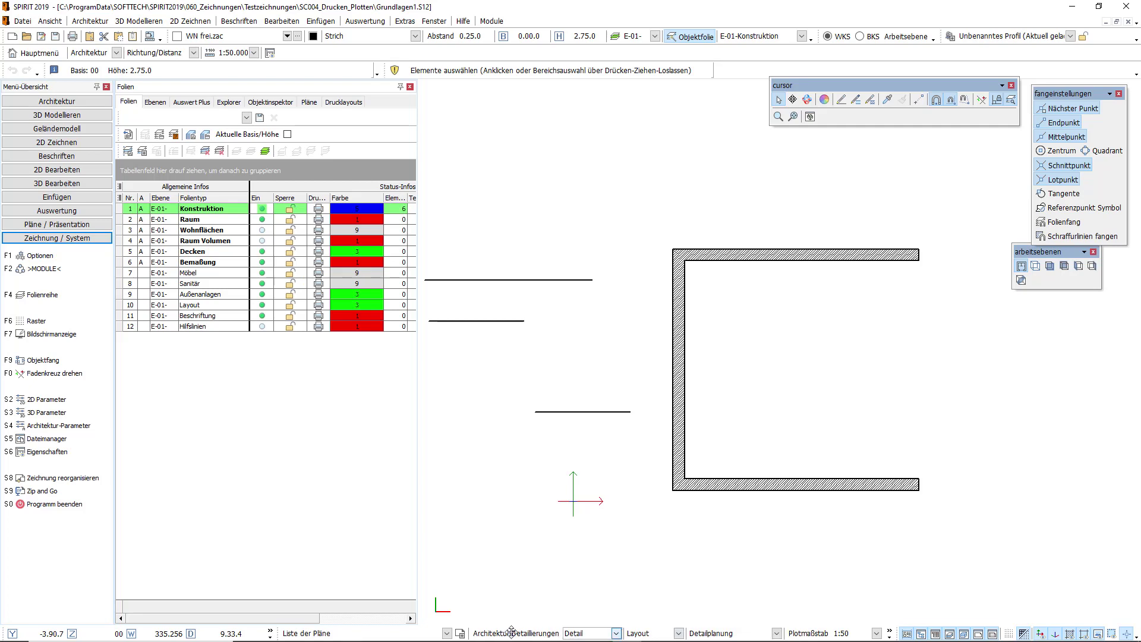
left_click(616, 634)
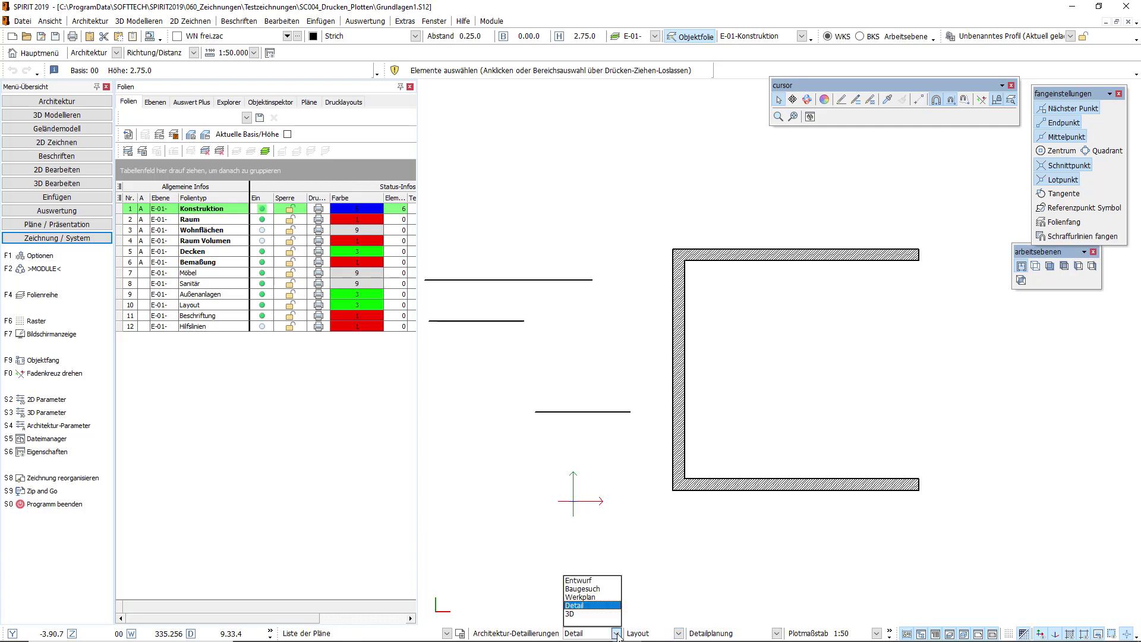
left_click(588, 605)
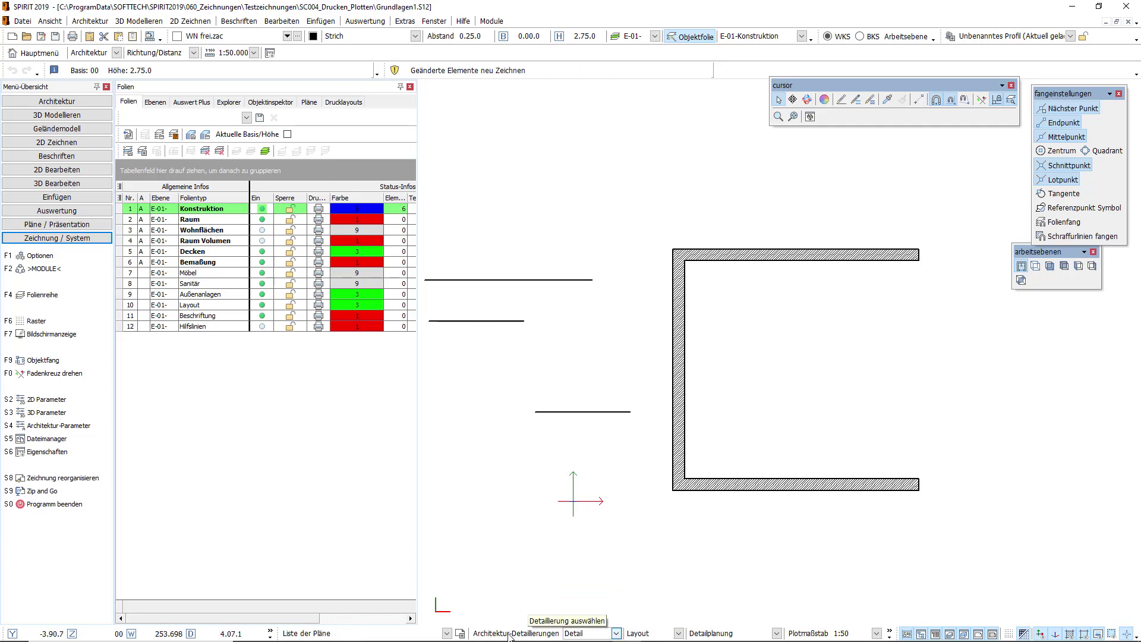
left_click(446, 633)
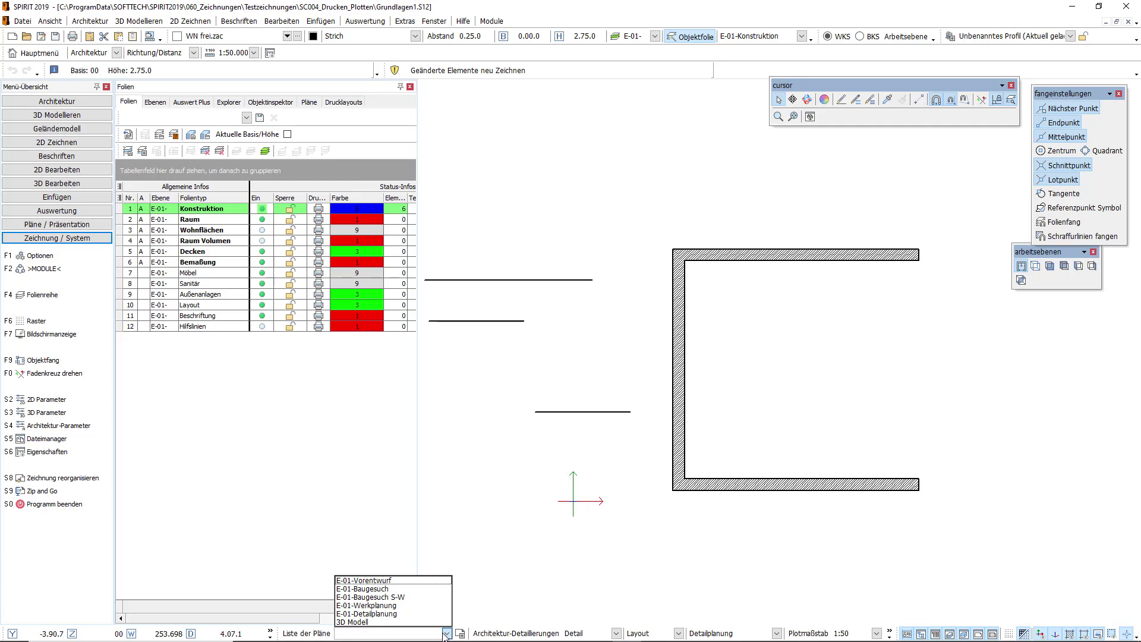
left_click(580, 585)
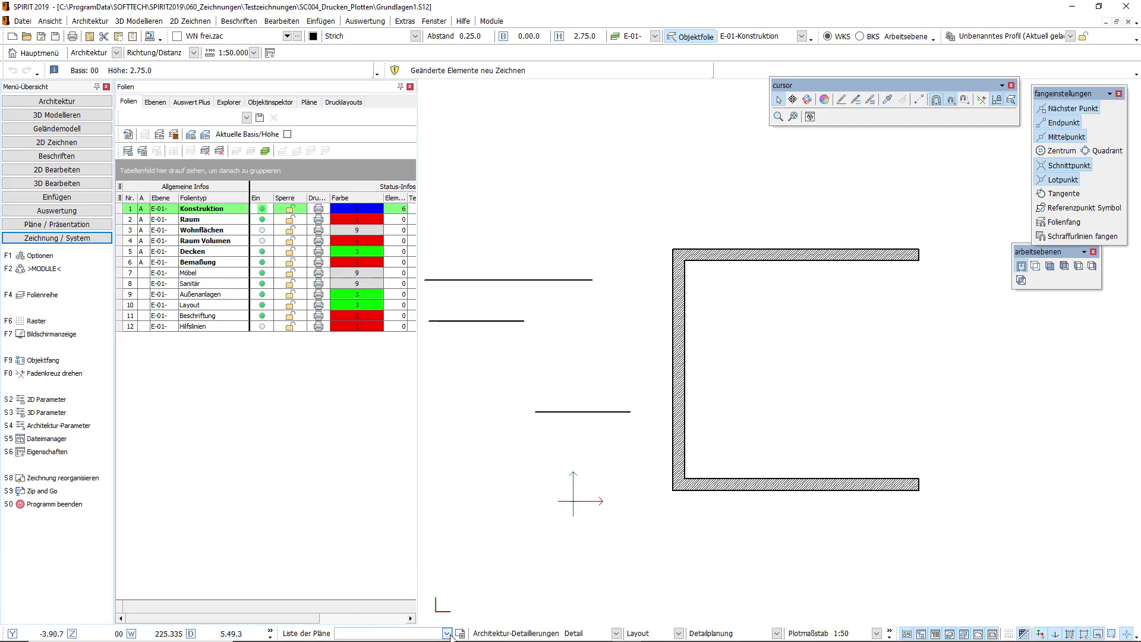
left_click(447, 633)
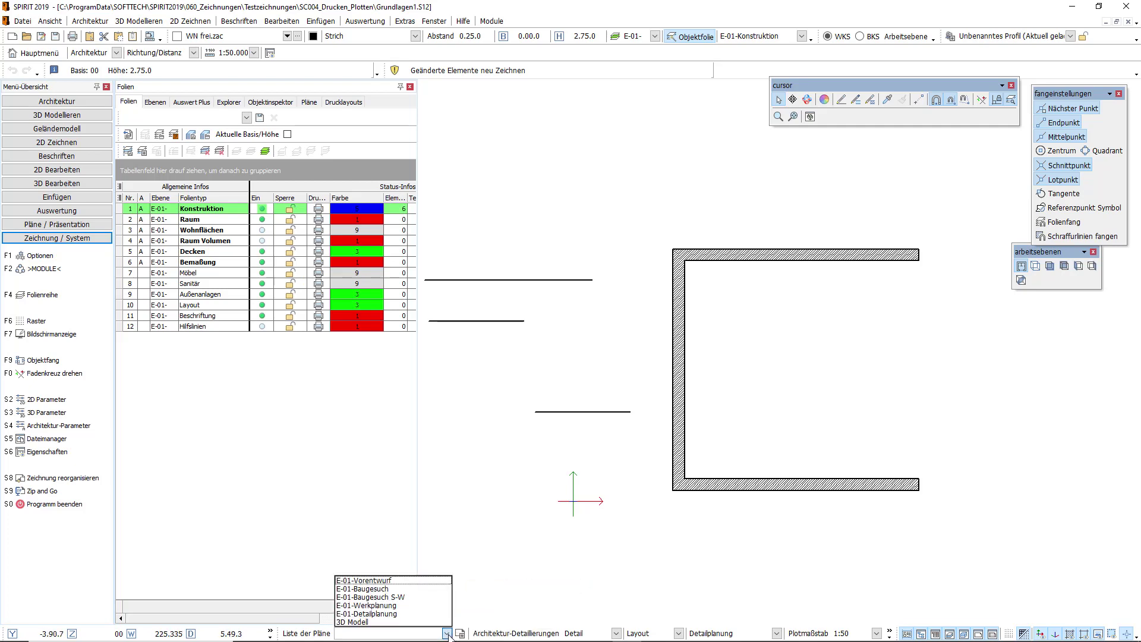
left_click(617, 633)
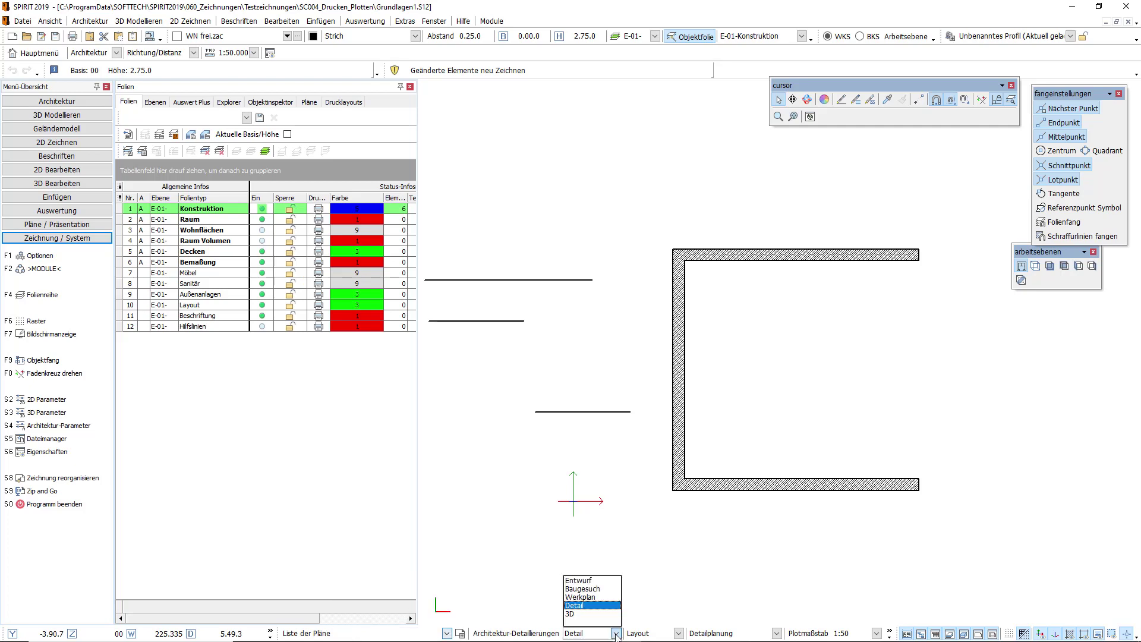
left_click(523, 634)
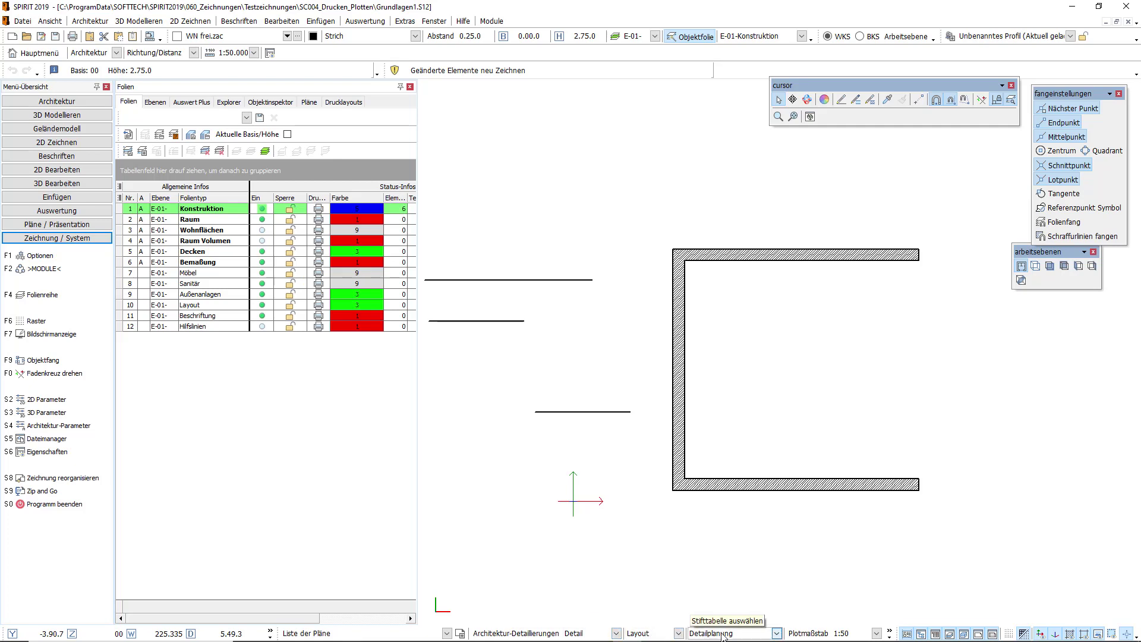
left_click(777, 633)
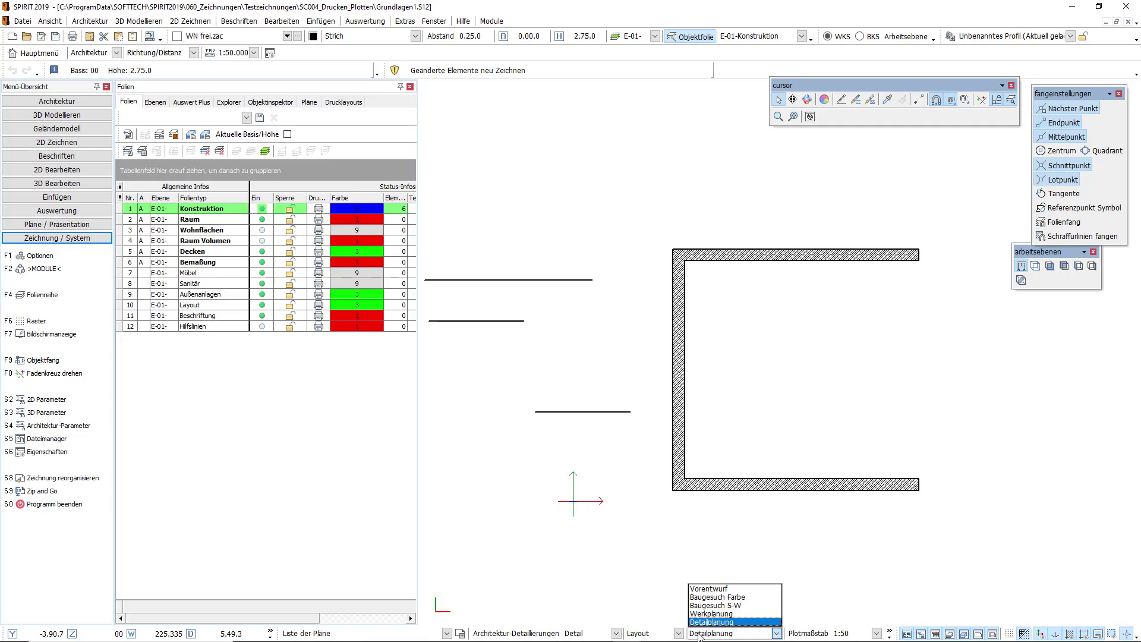
left_click(702, 632)
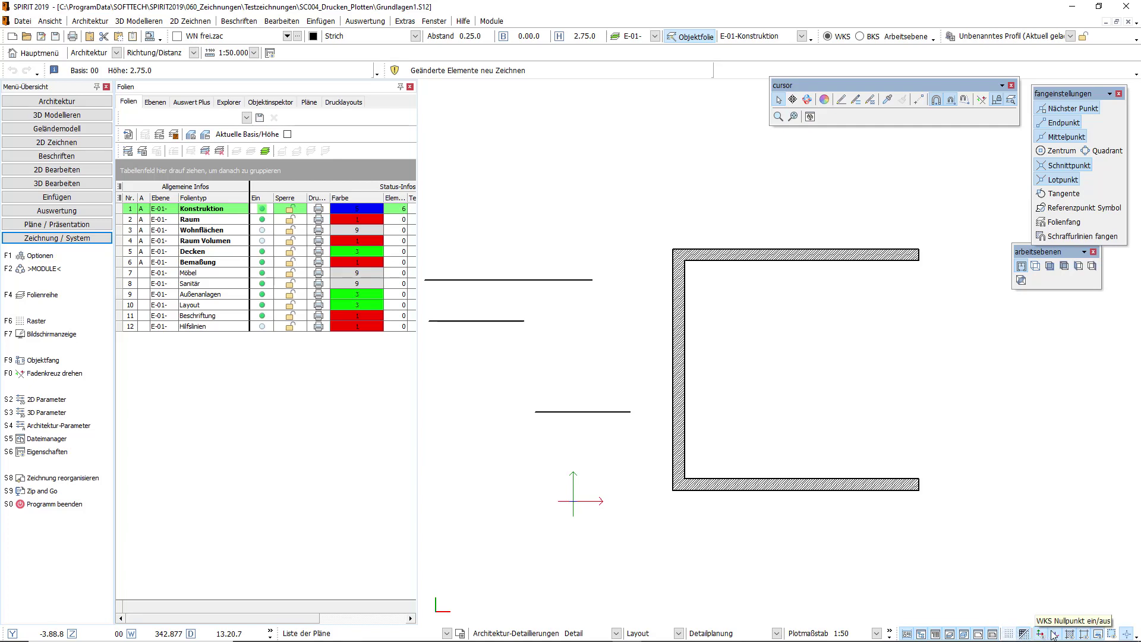
left_click(908, 633)
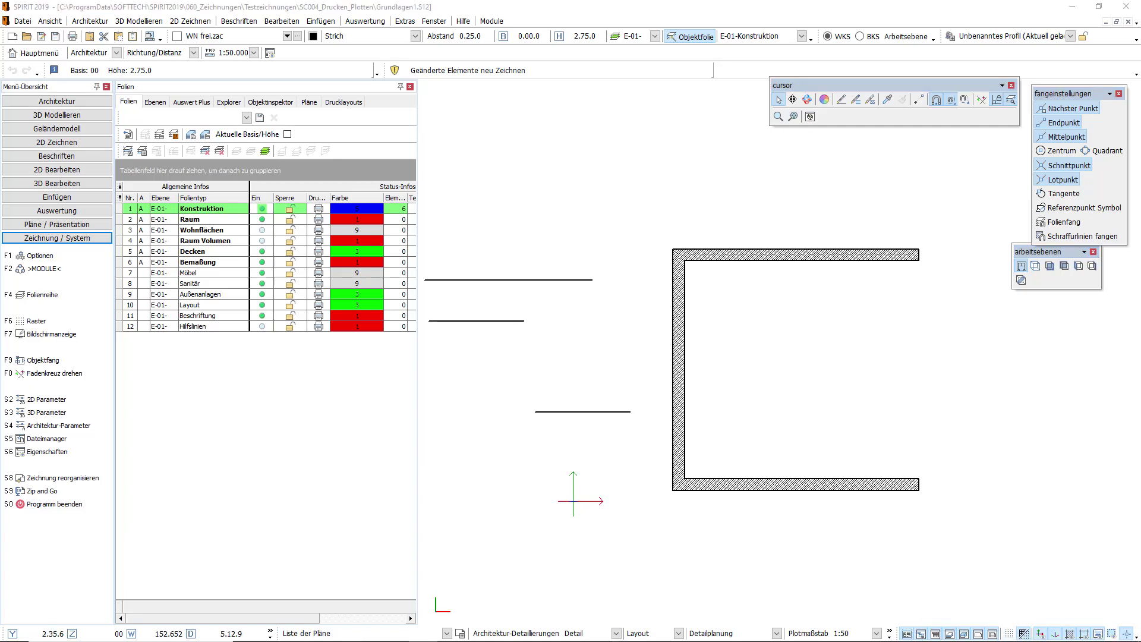